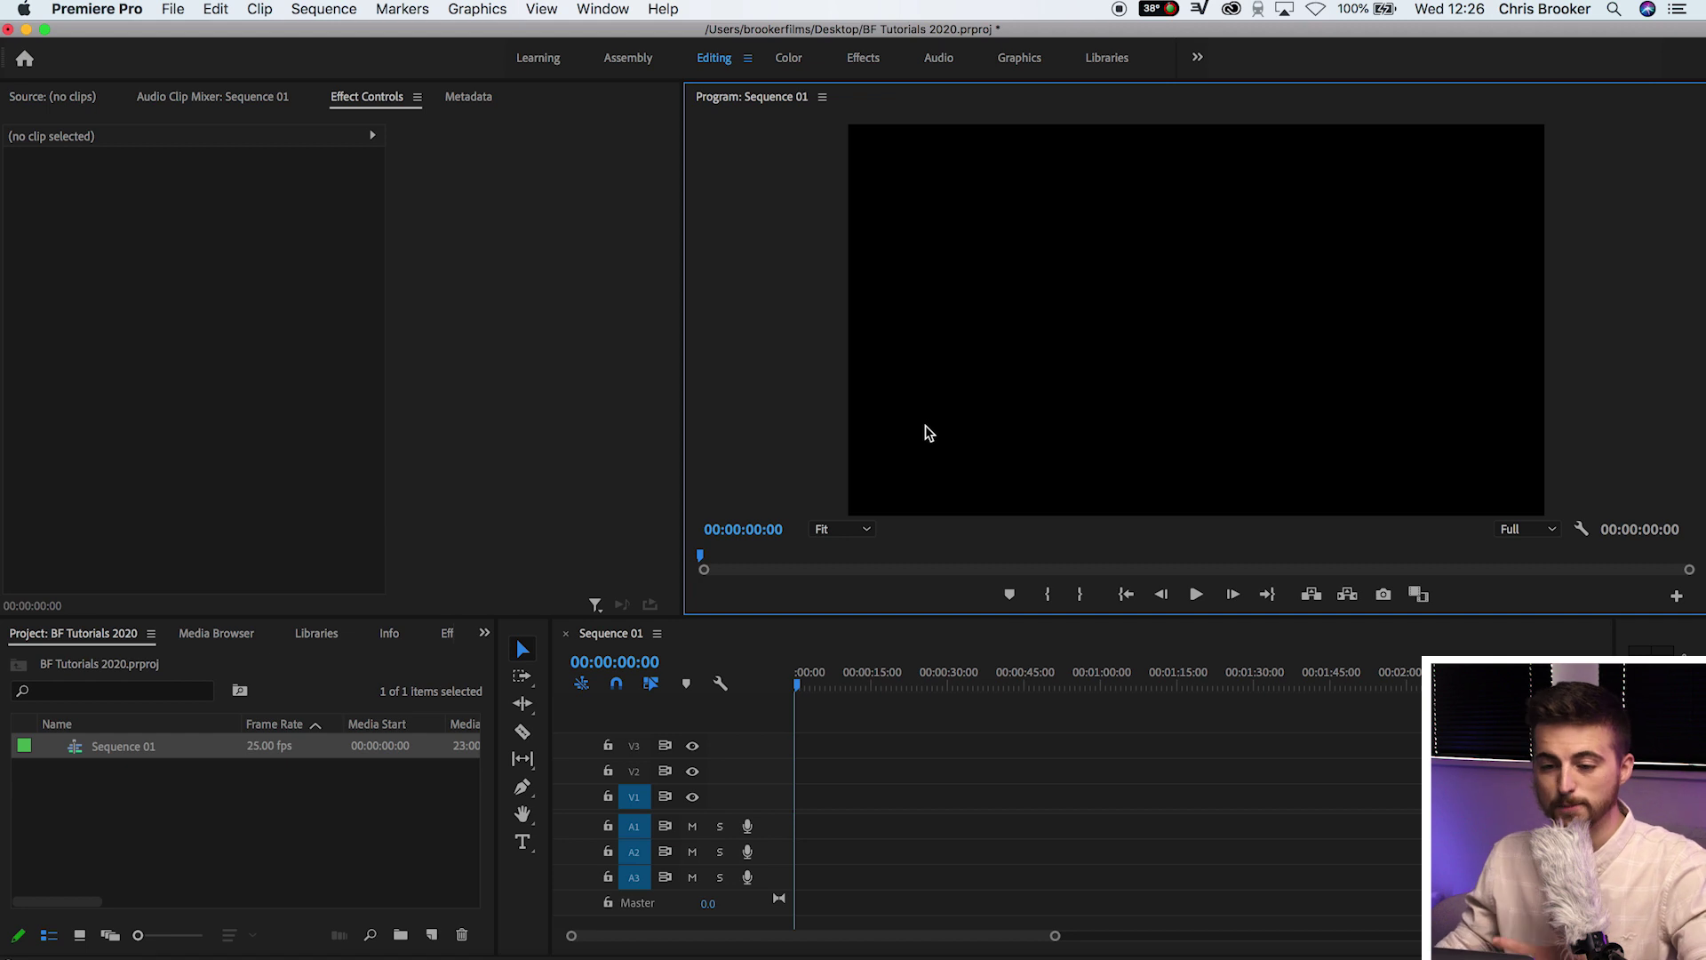
Step: Create a new 1920×1080, 25 fps legacy title named Title 01
left_click(902, 769)
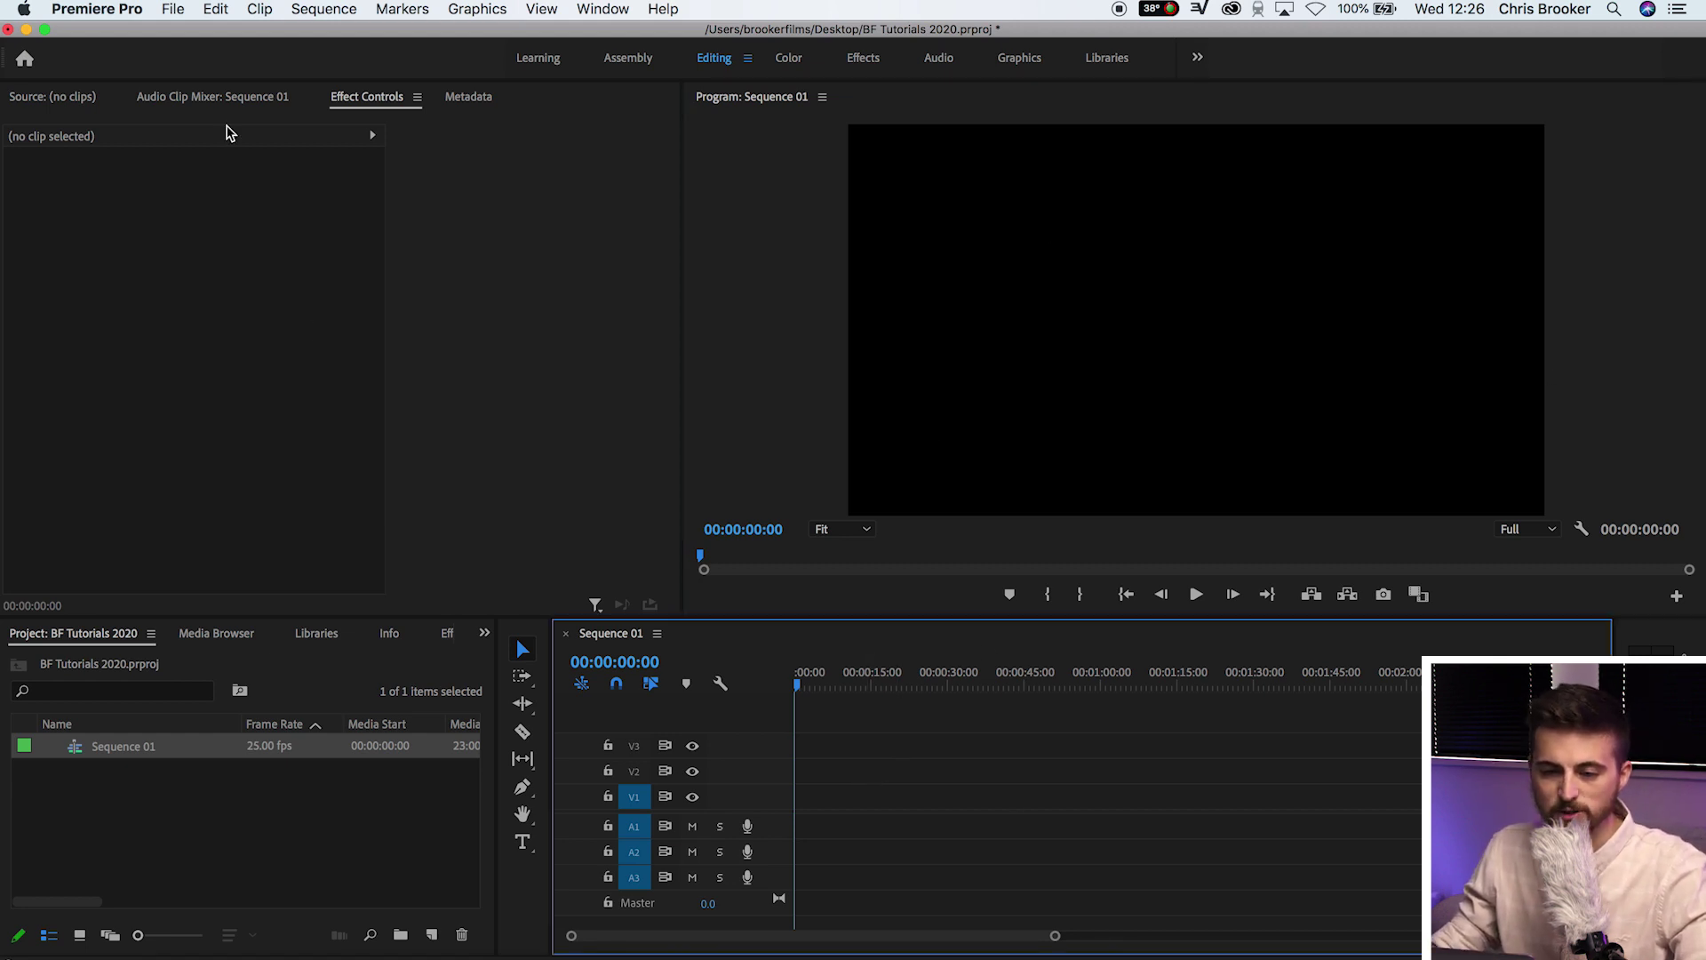
left_click(173, 11)
mouse_move(185, 35)
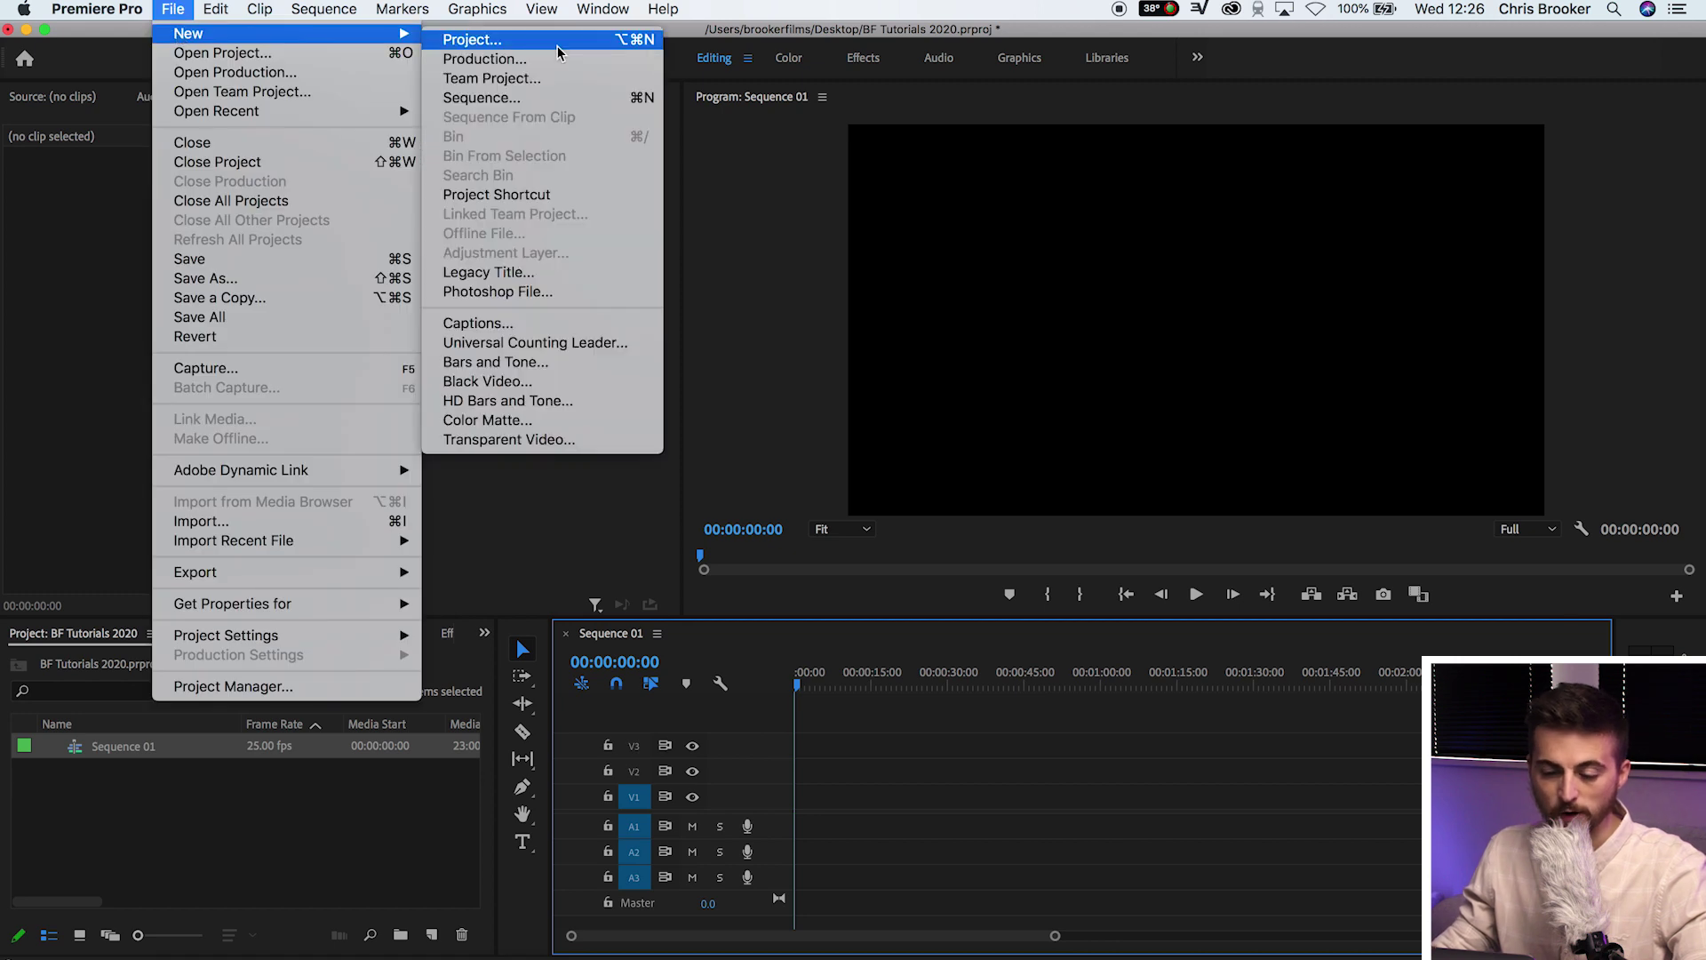
left_click(540, 275)
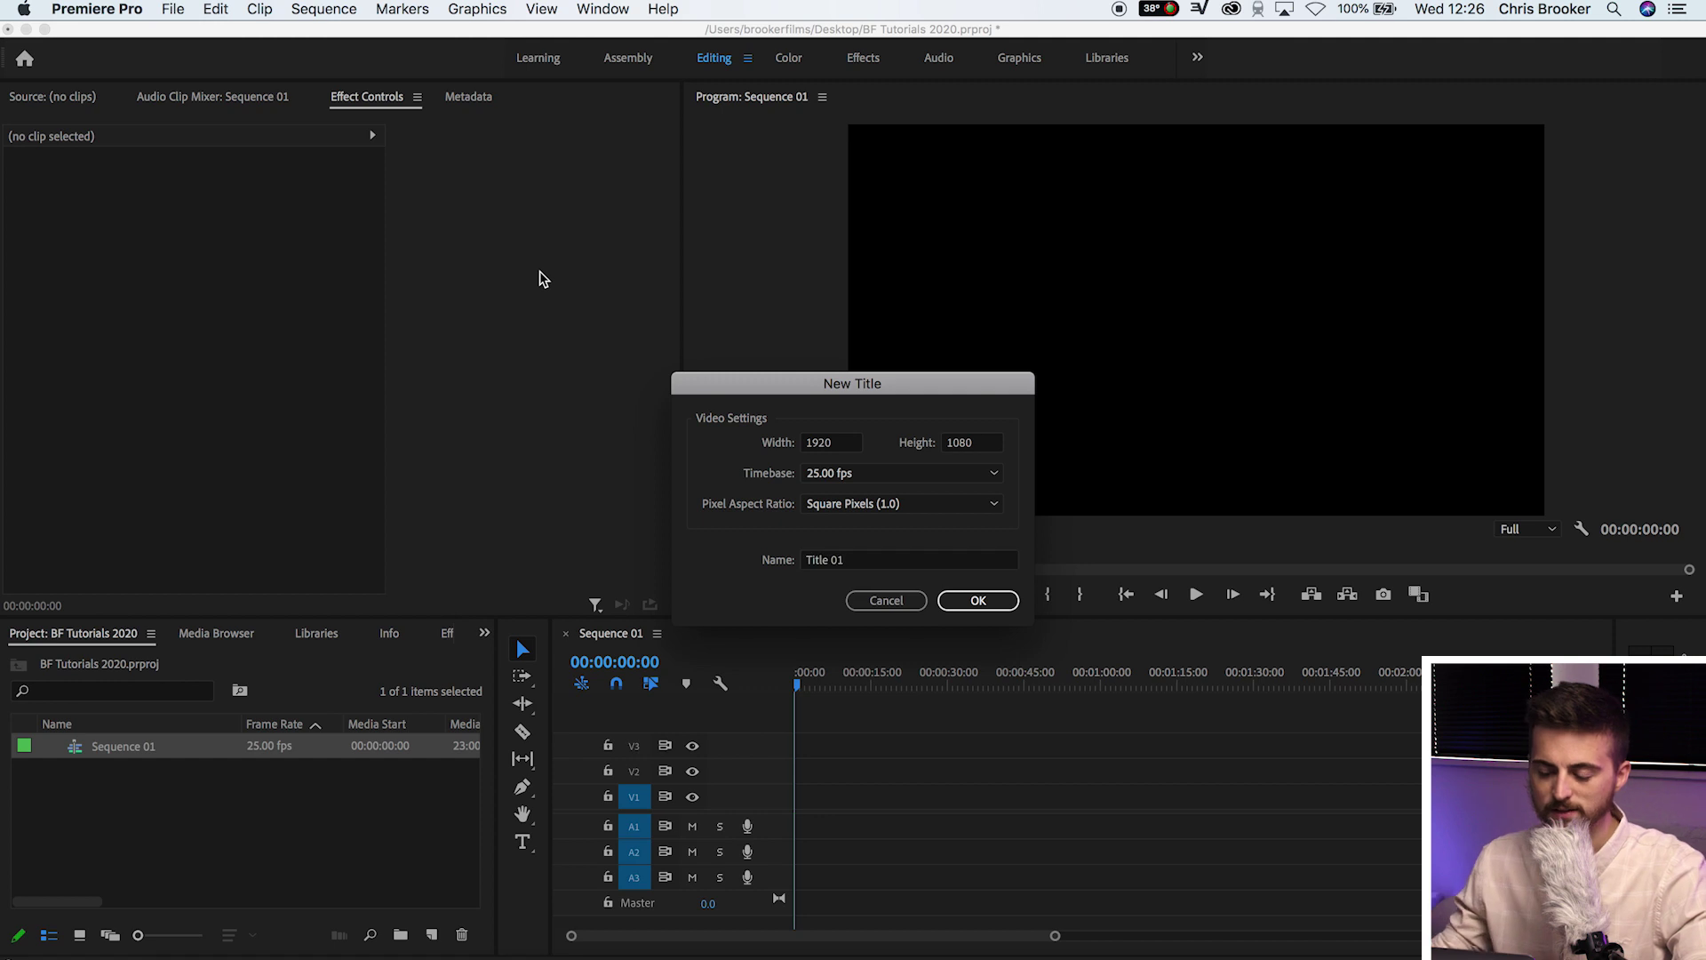
key("Return")
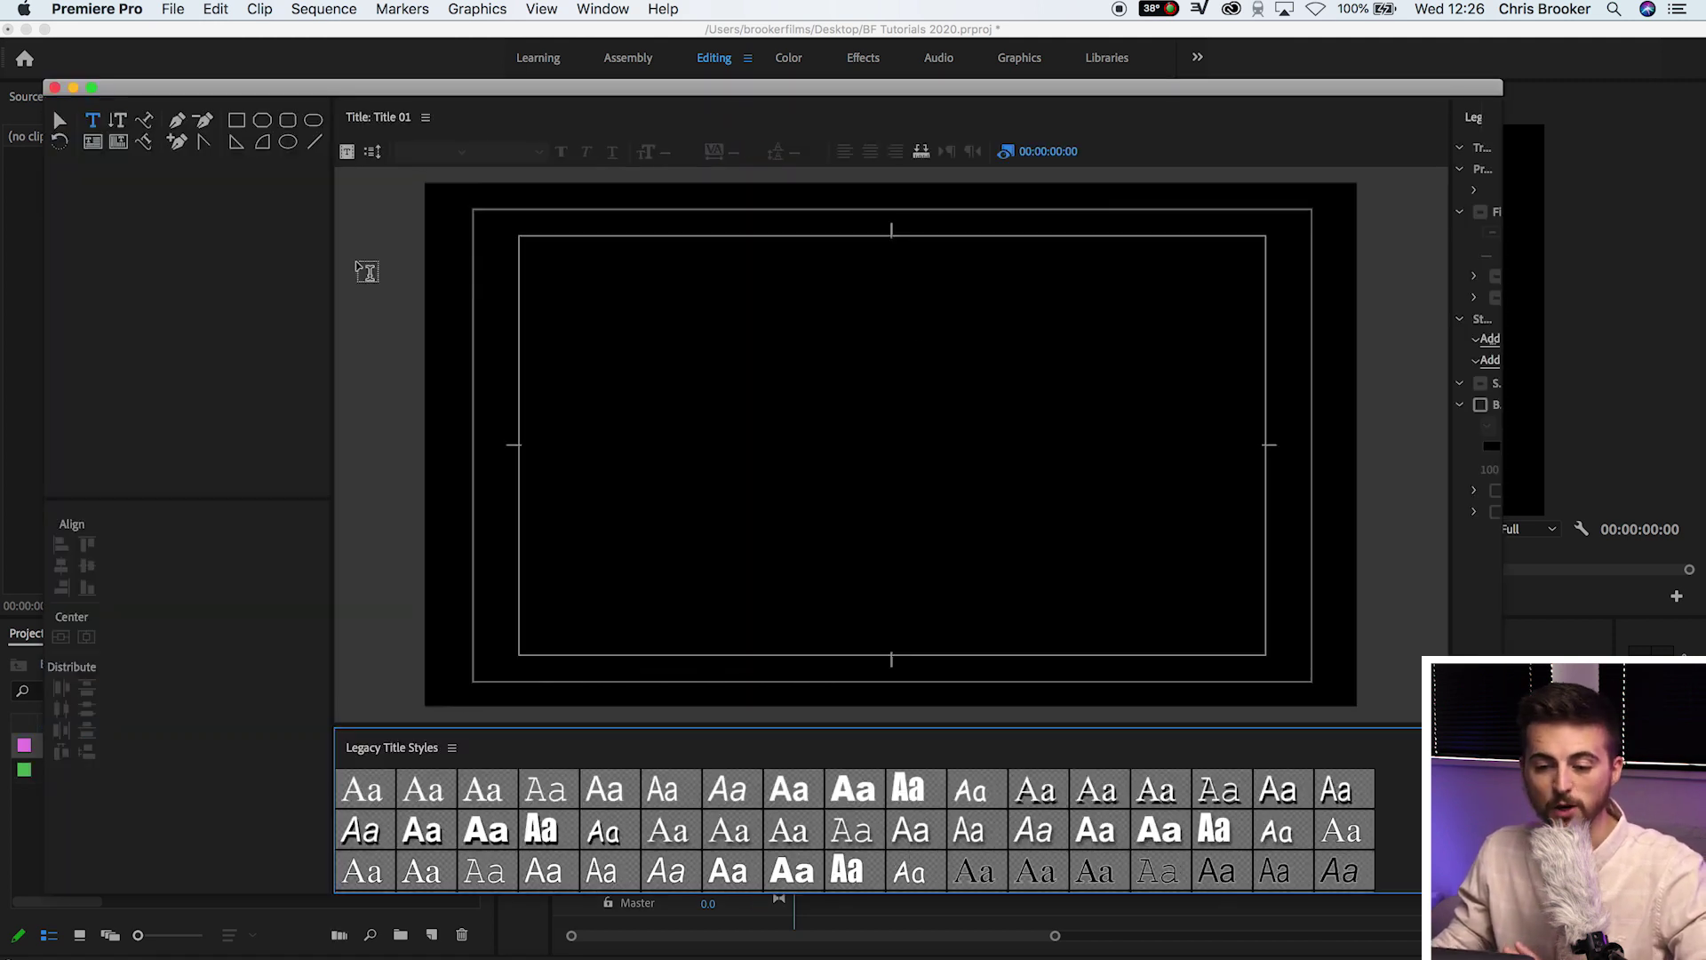
Step: Widen the title canvas, type the title word in a new text box, and select all of it
left_click_drag(327, 248, 247, 237)
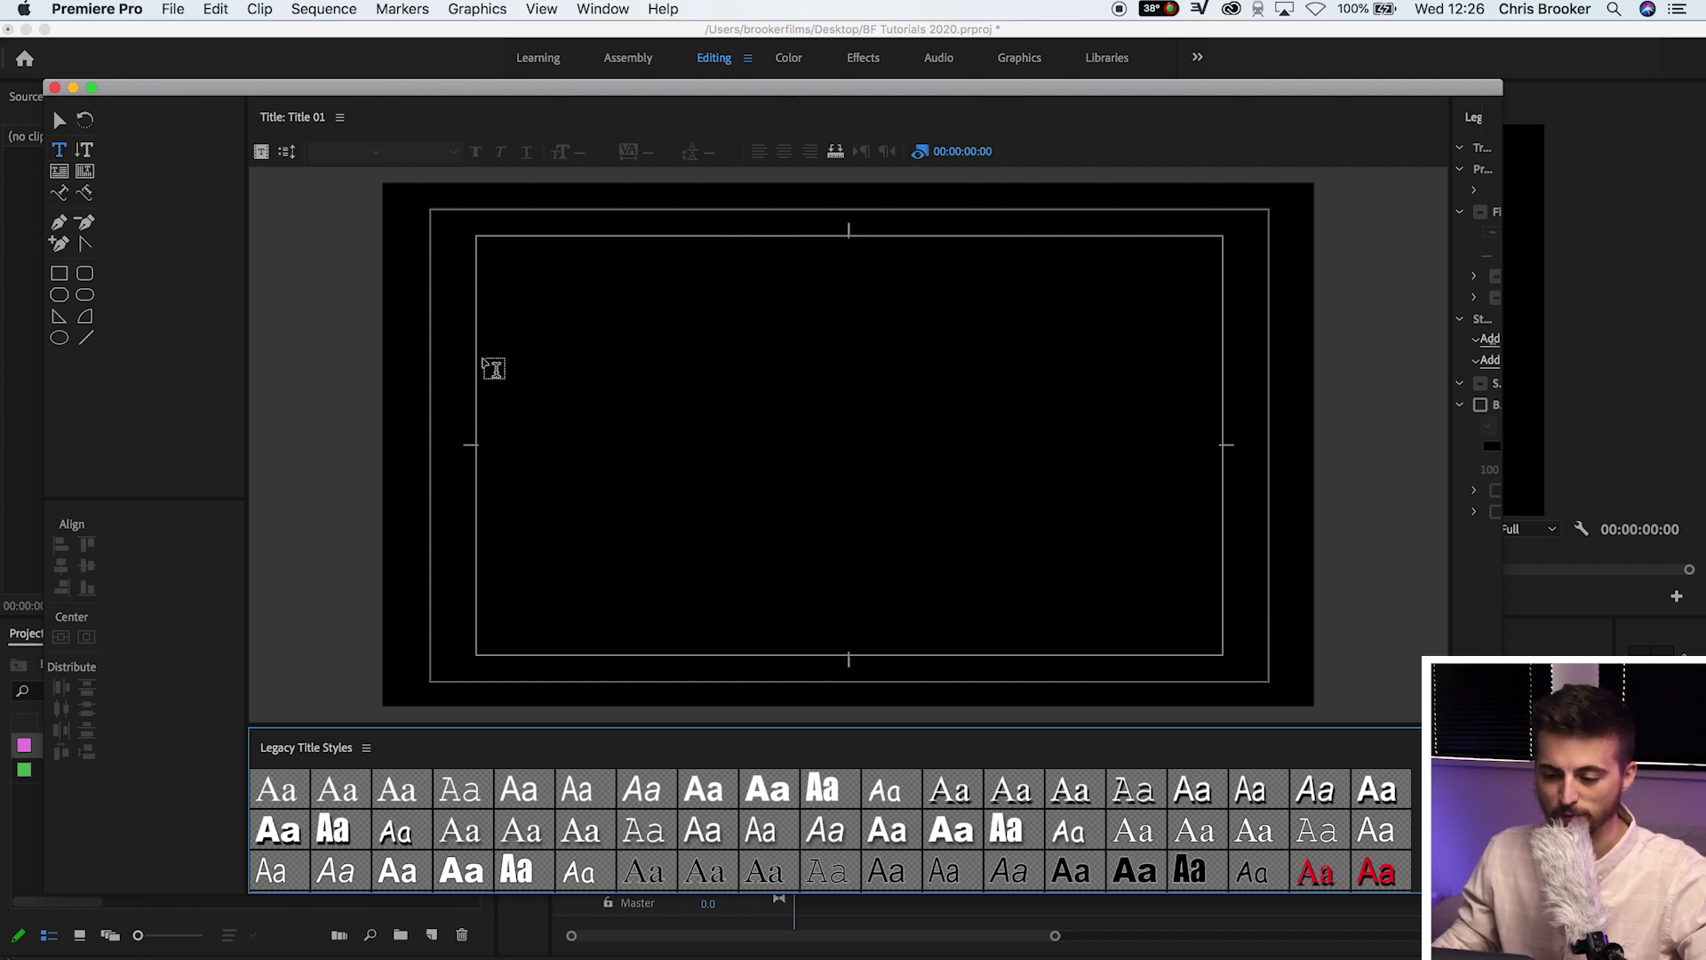
left_click(698, 391)
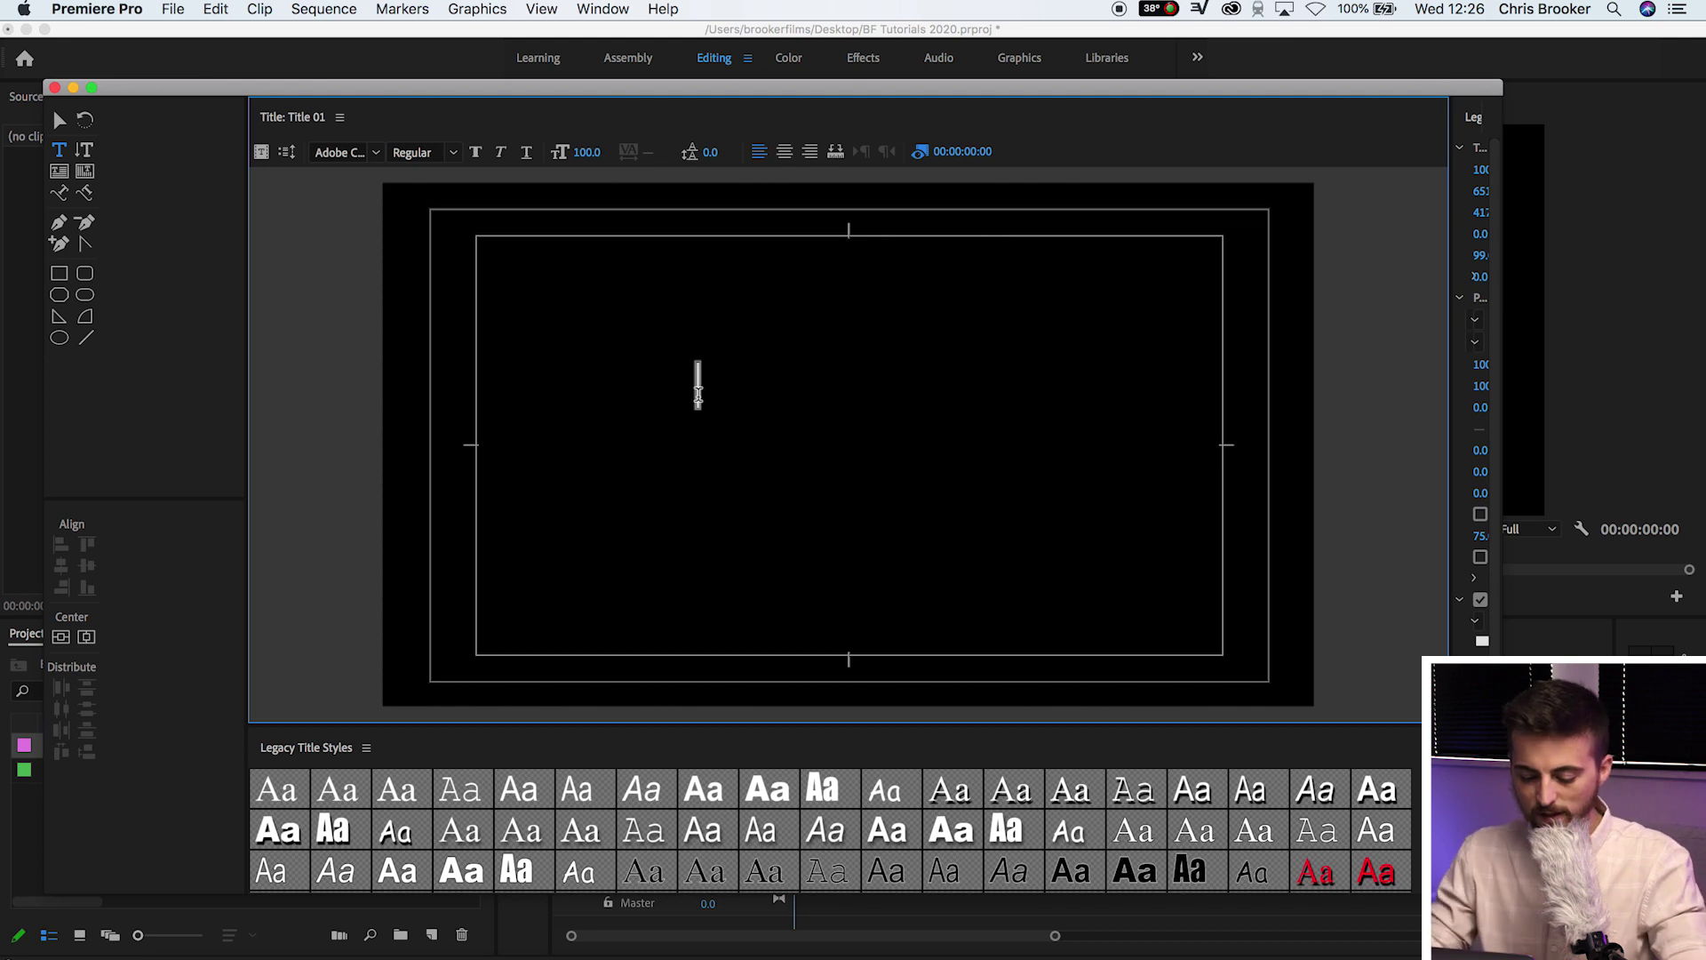
type("BROOKER")
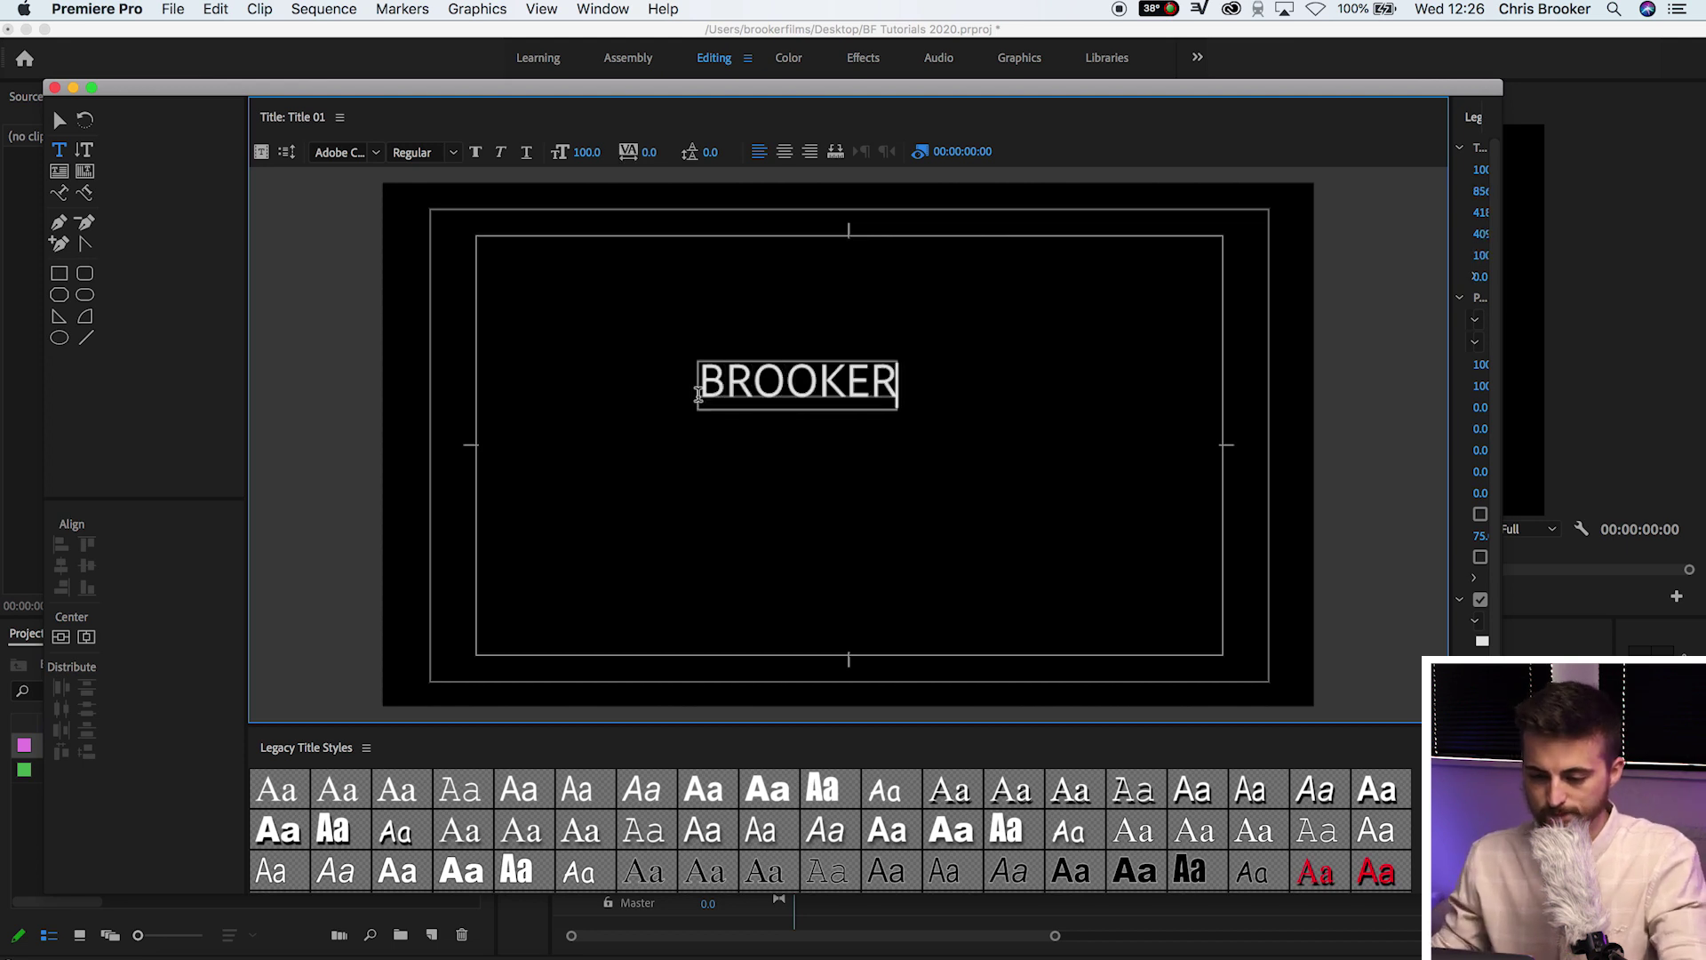
key("super+a")
Step: Make the title text white and set its font to Avenir
left_click(1482, 641)
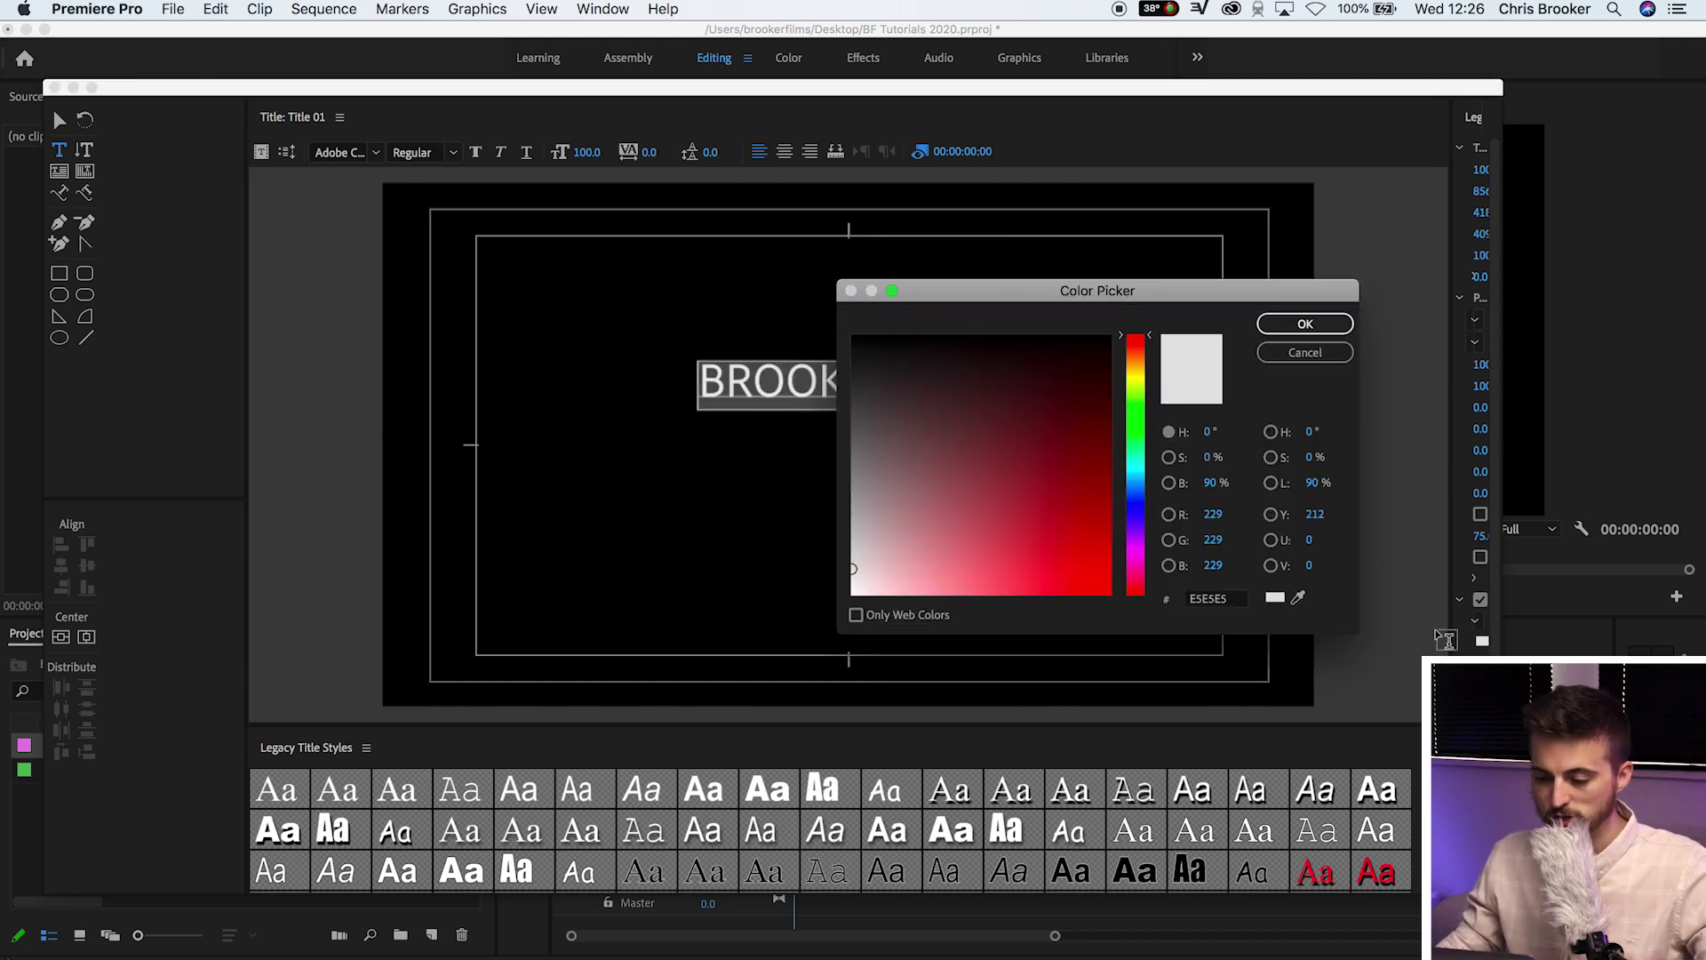
left_click_drag(936, 550, 836, 597)
left_click(1305, 323)
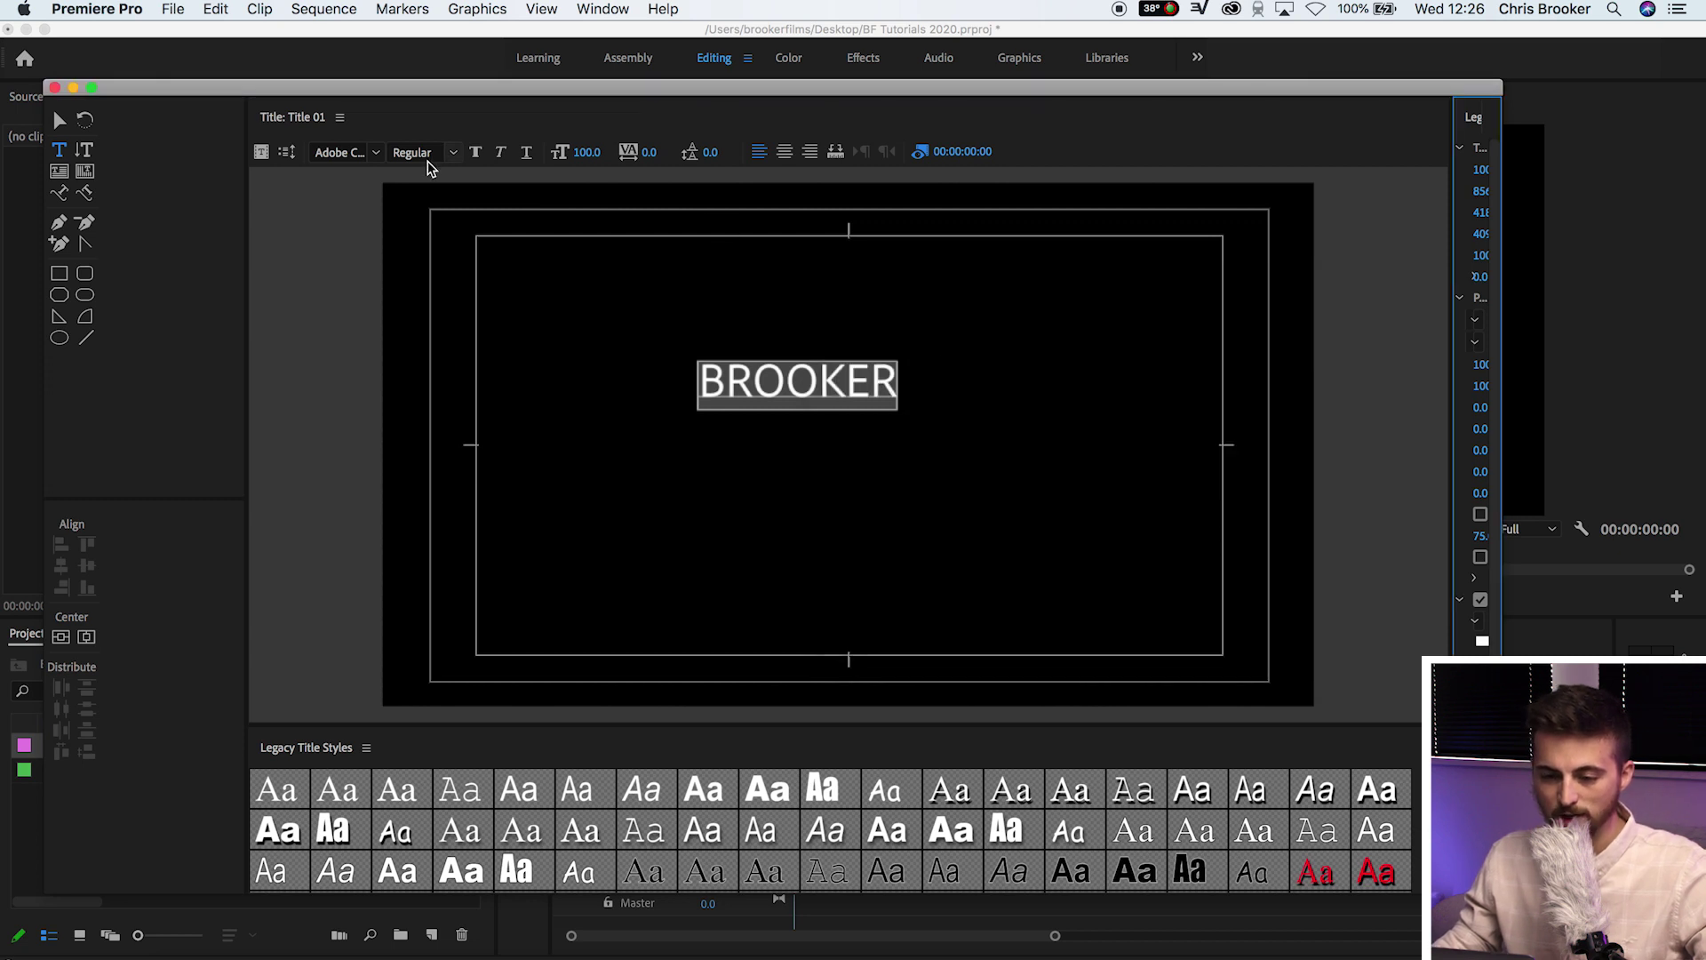
left_click(347, 151)
type("S")
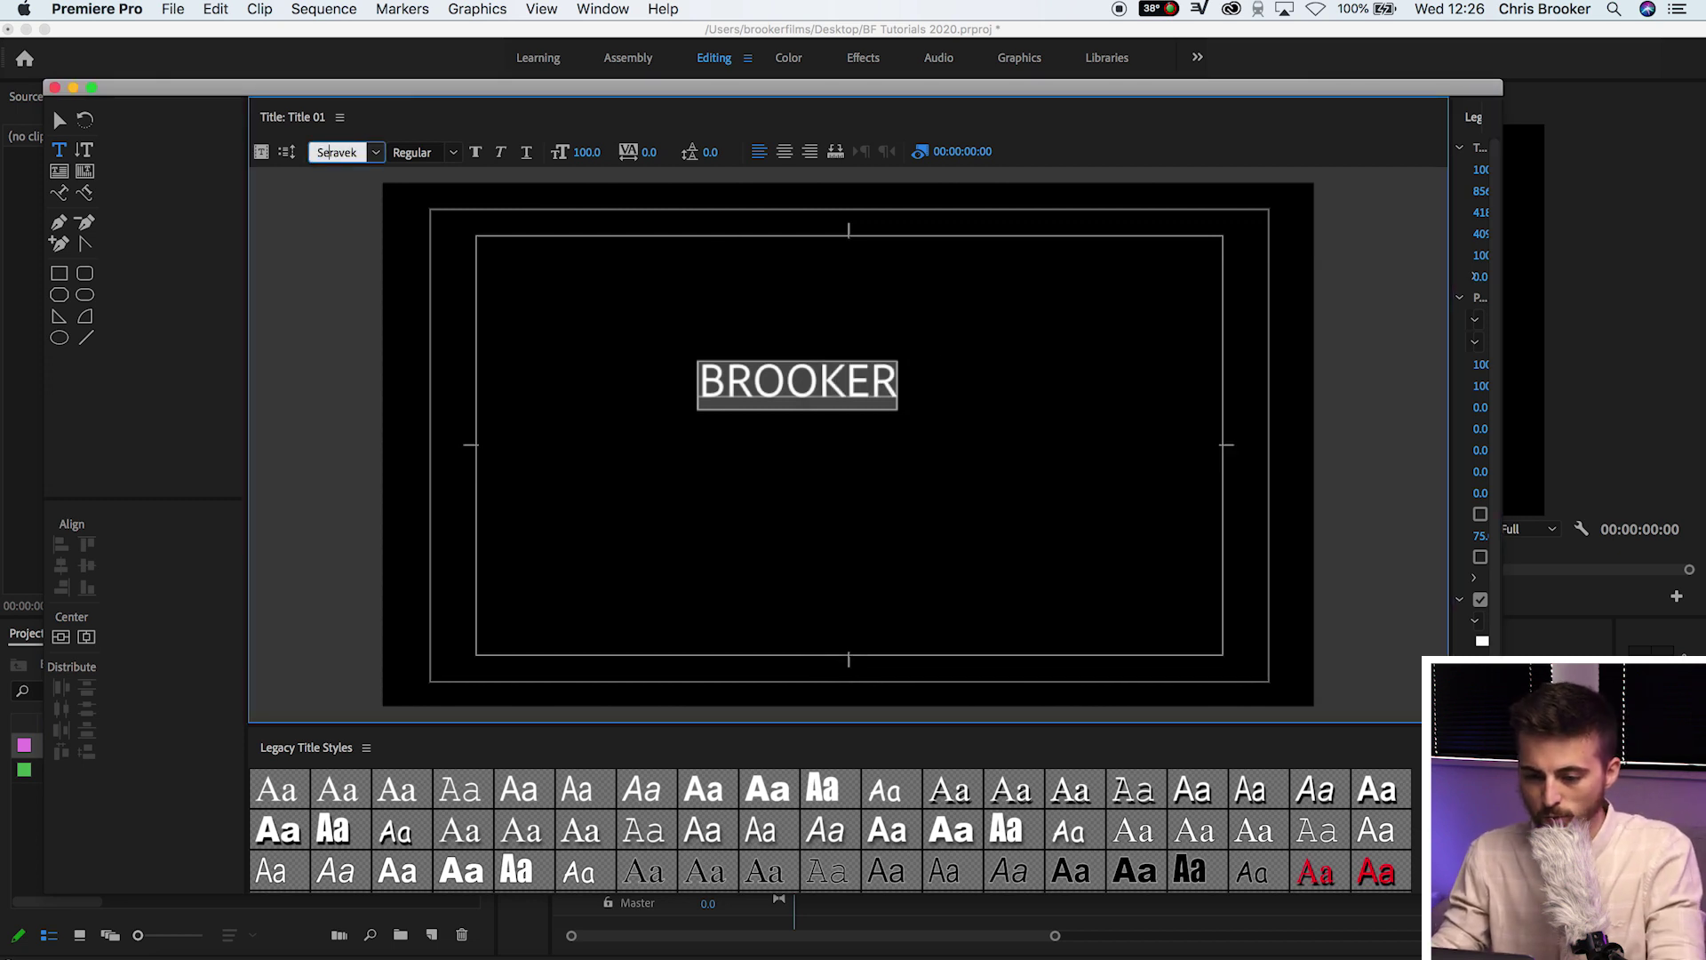
key("BackSpace")
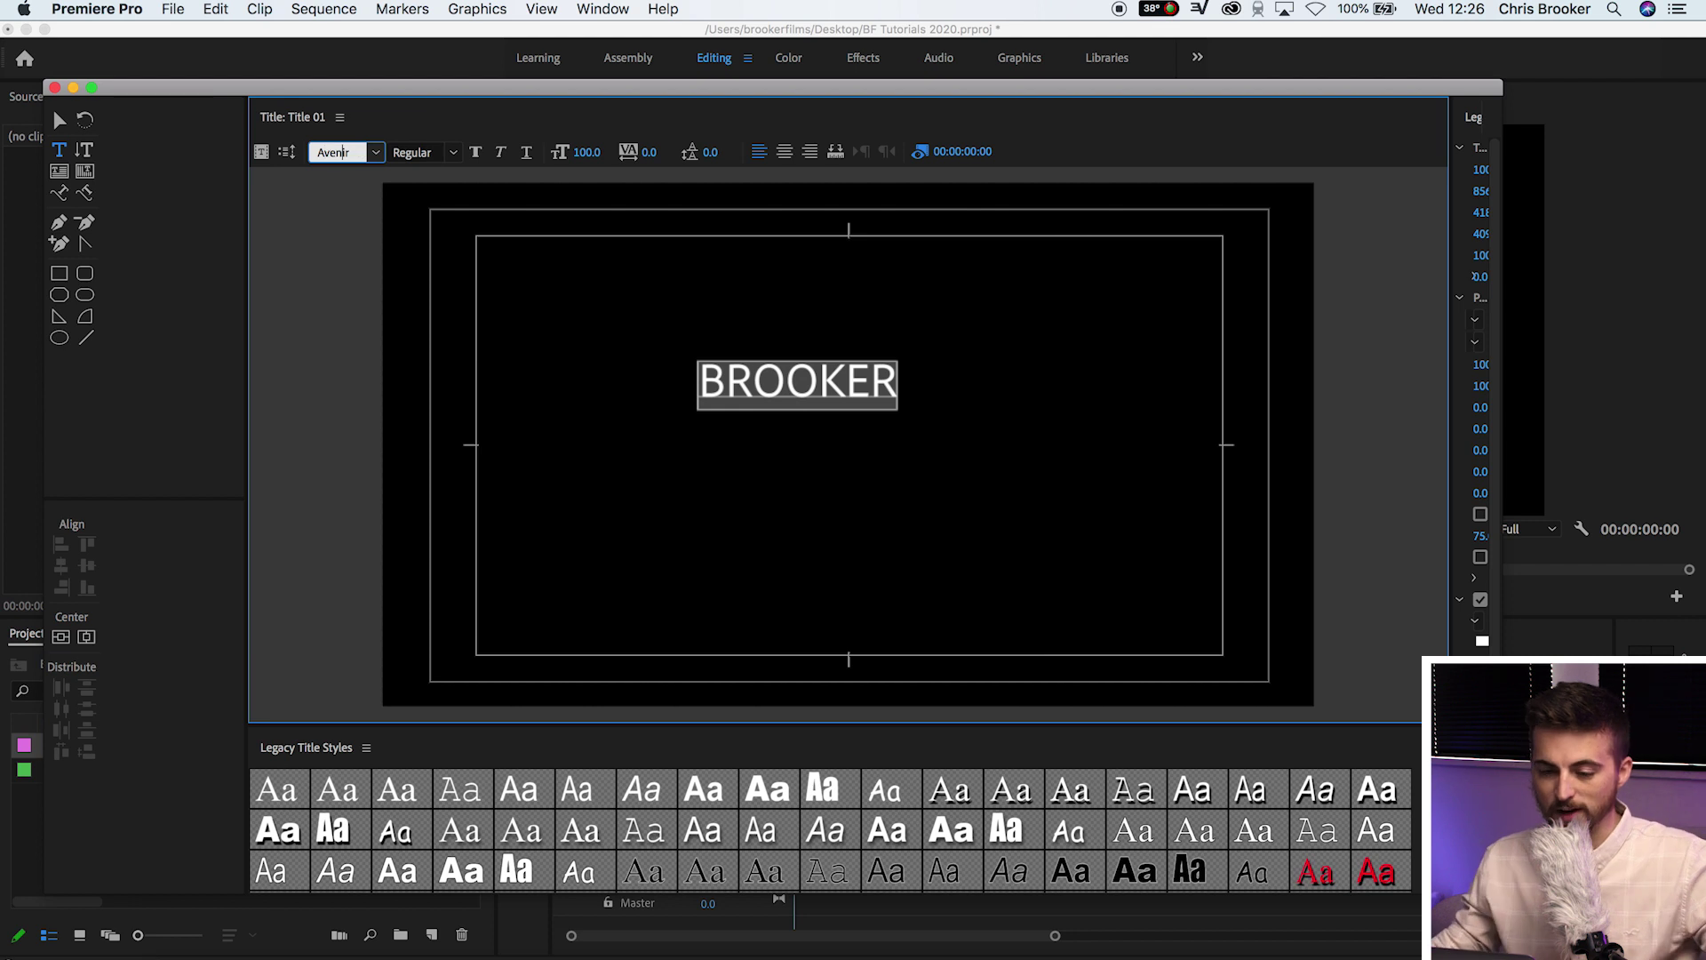
key("Return")
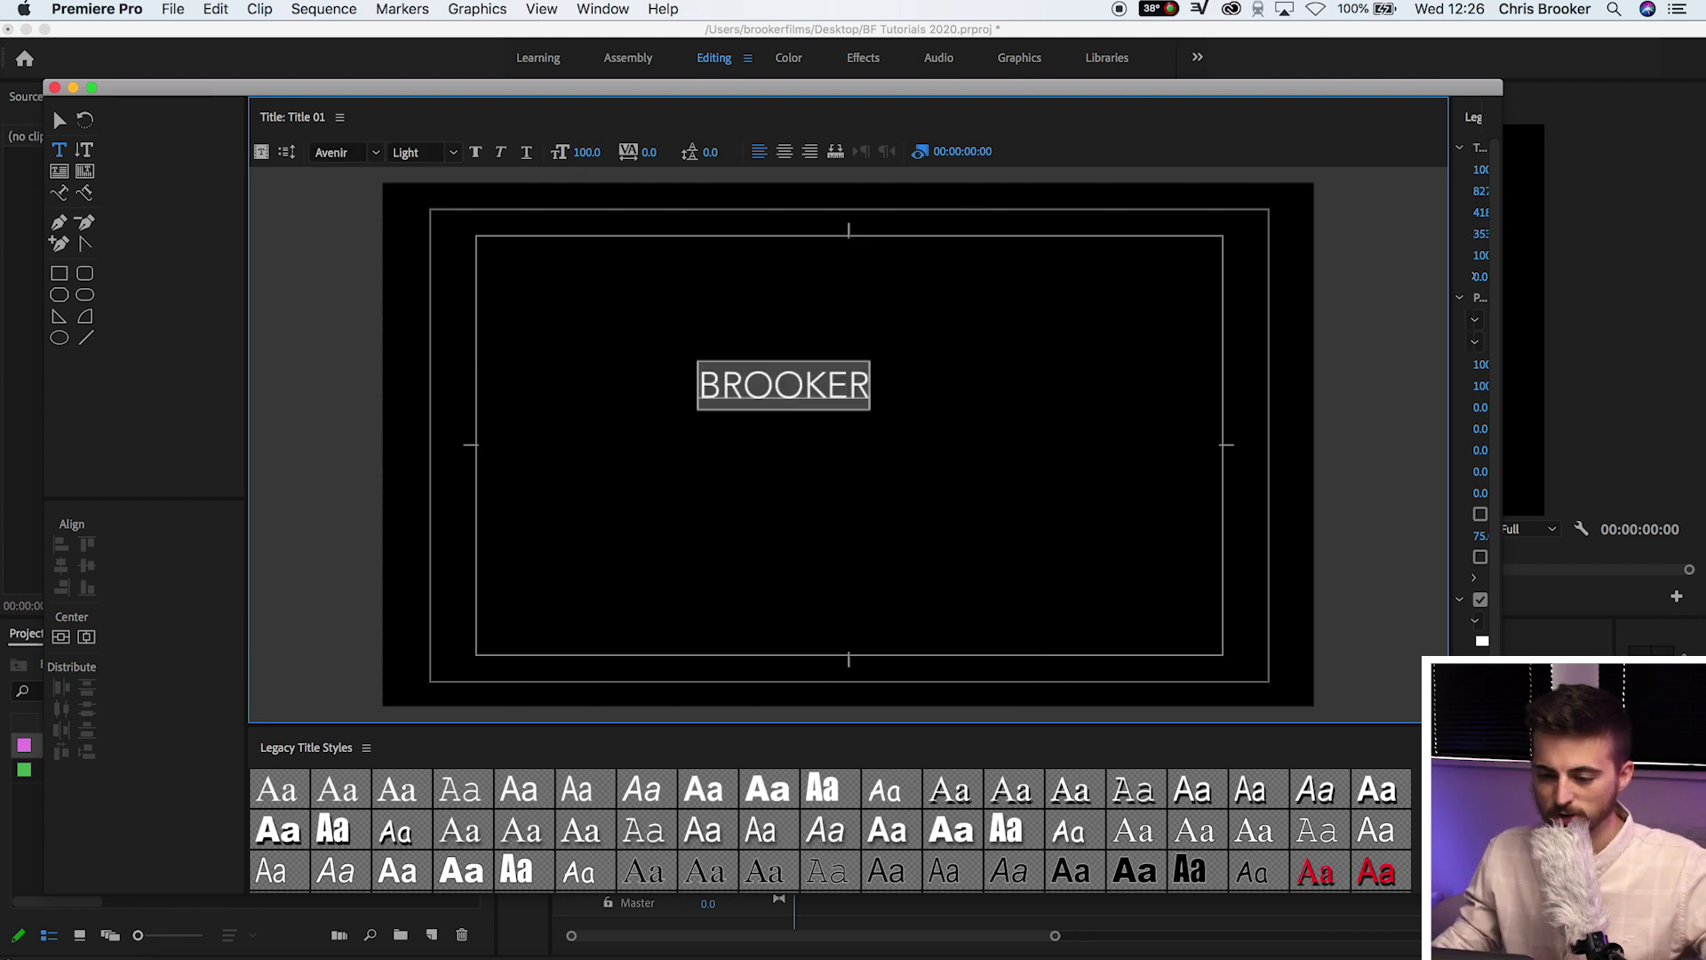
Step: Set size 174, bold, tracking 10, and centre the text horizontally and vertically
left_click_drag(586, 151, 653, 152)
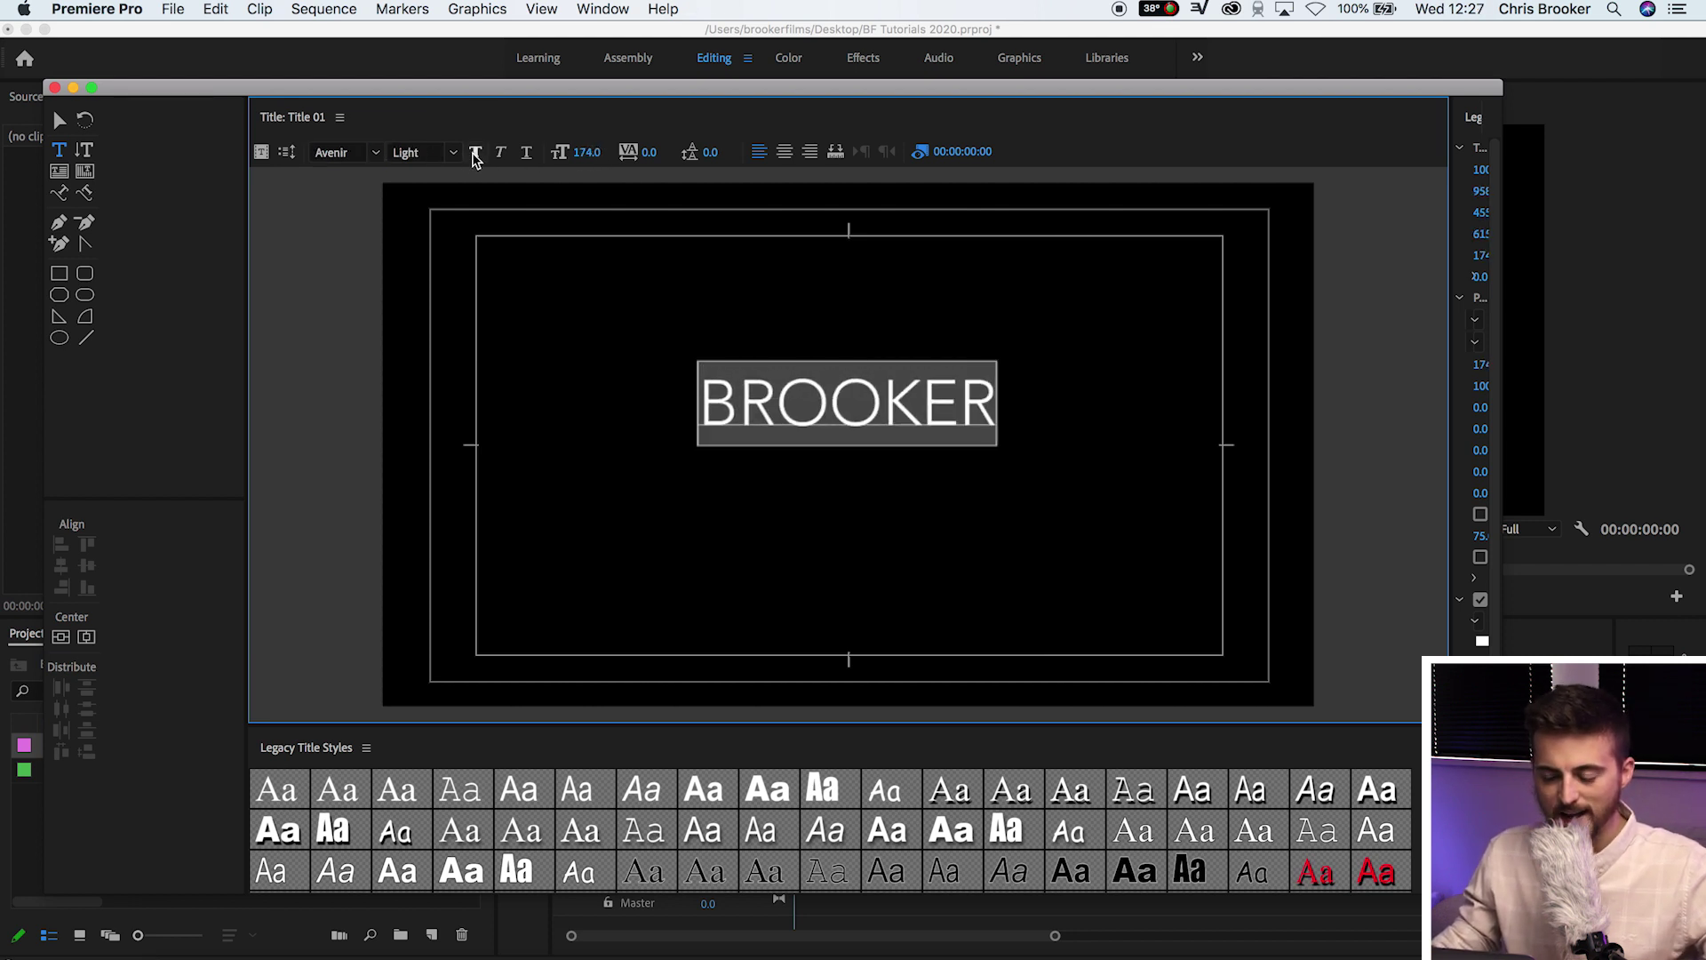
left_click(475, 152)
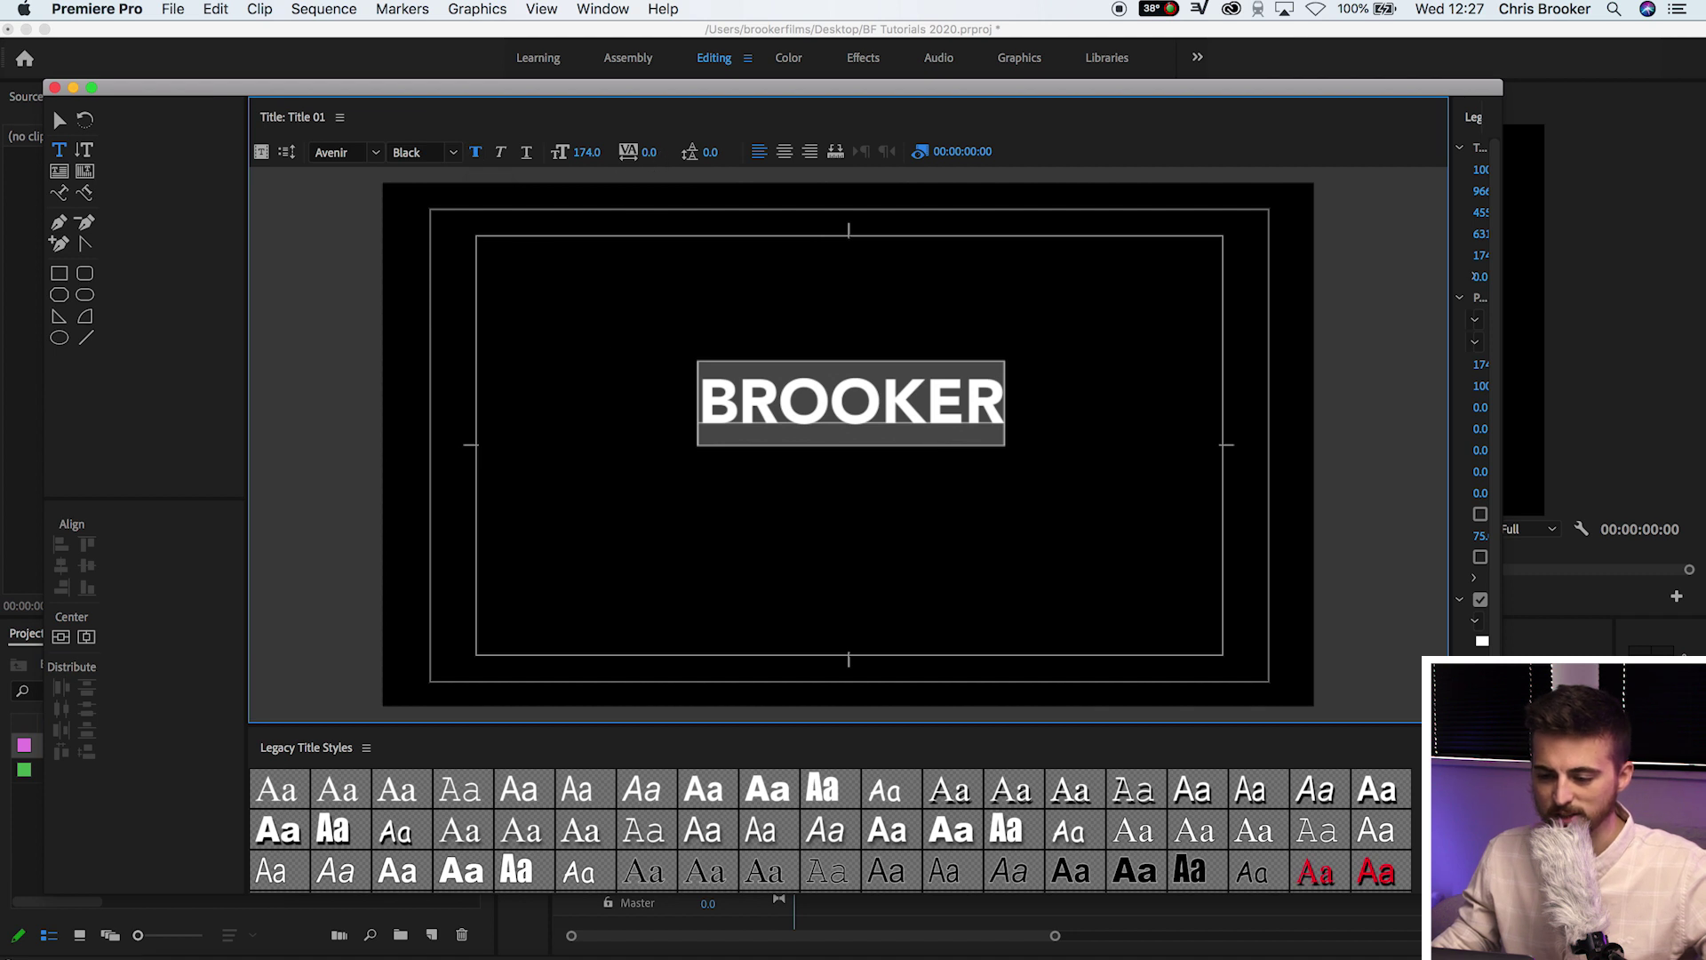
left_click_drag(650, 151, 655, 147)
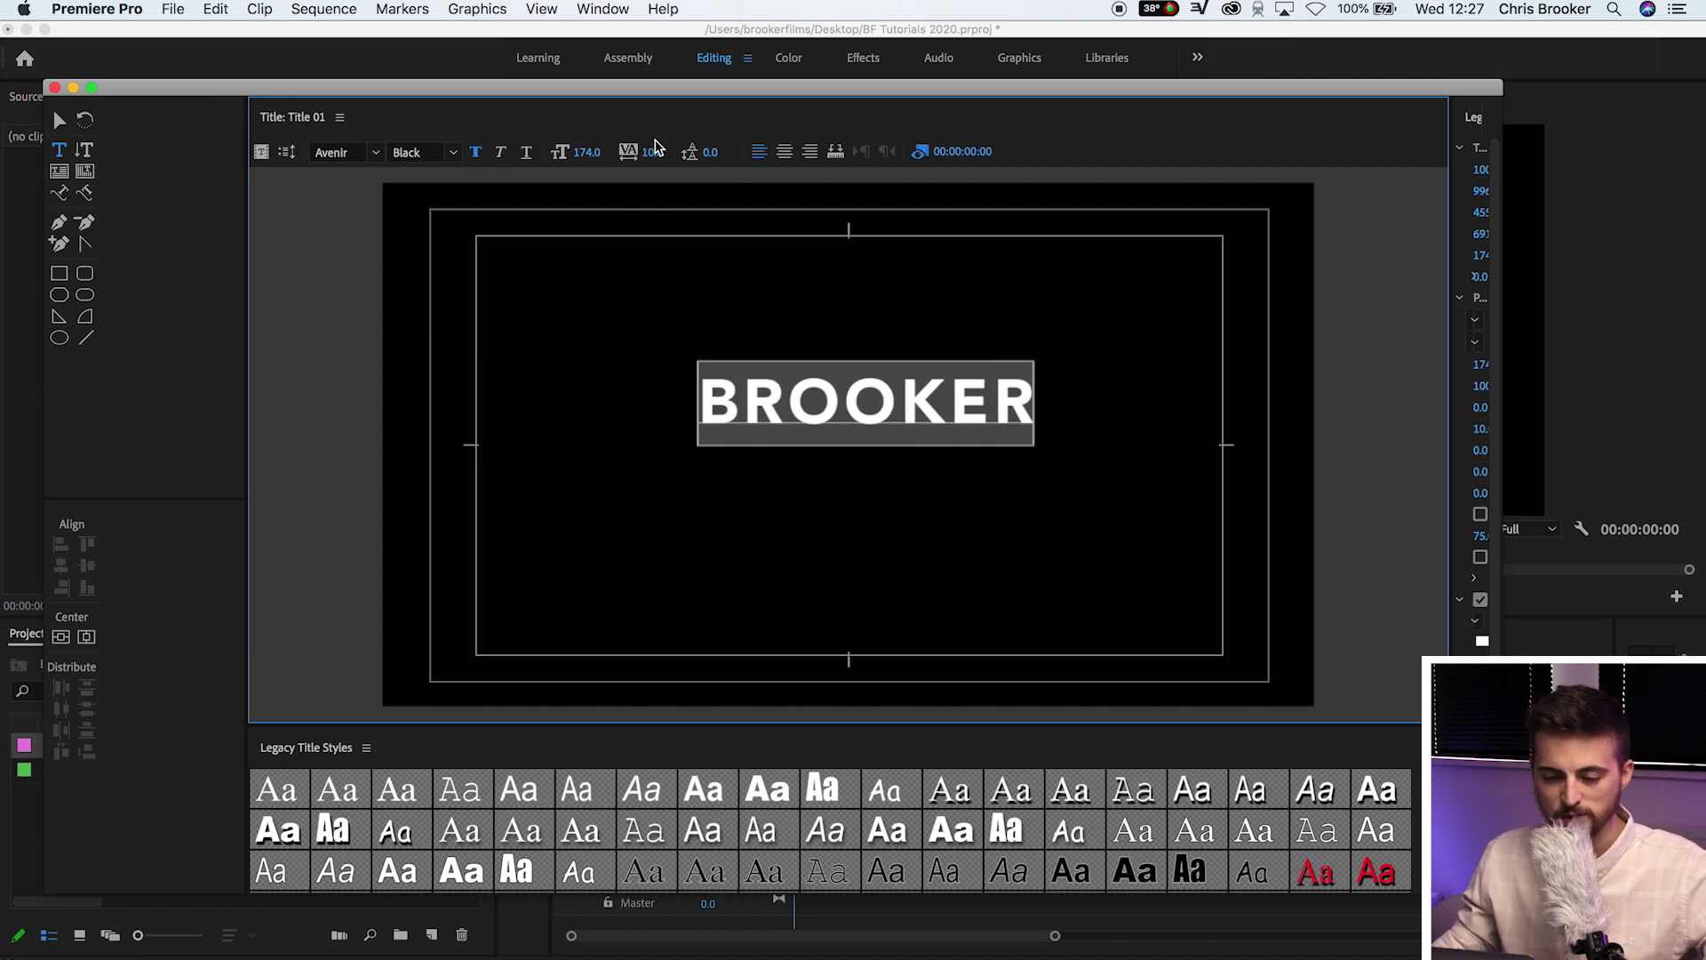
left_click(85, 638)
left_click(62, 639)
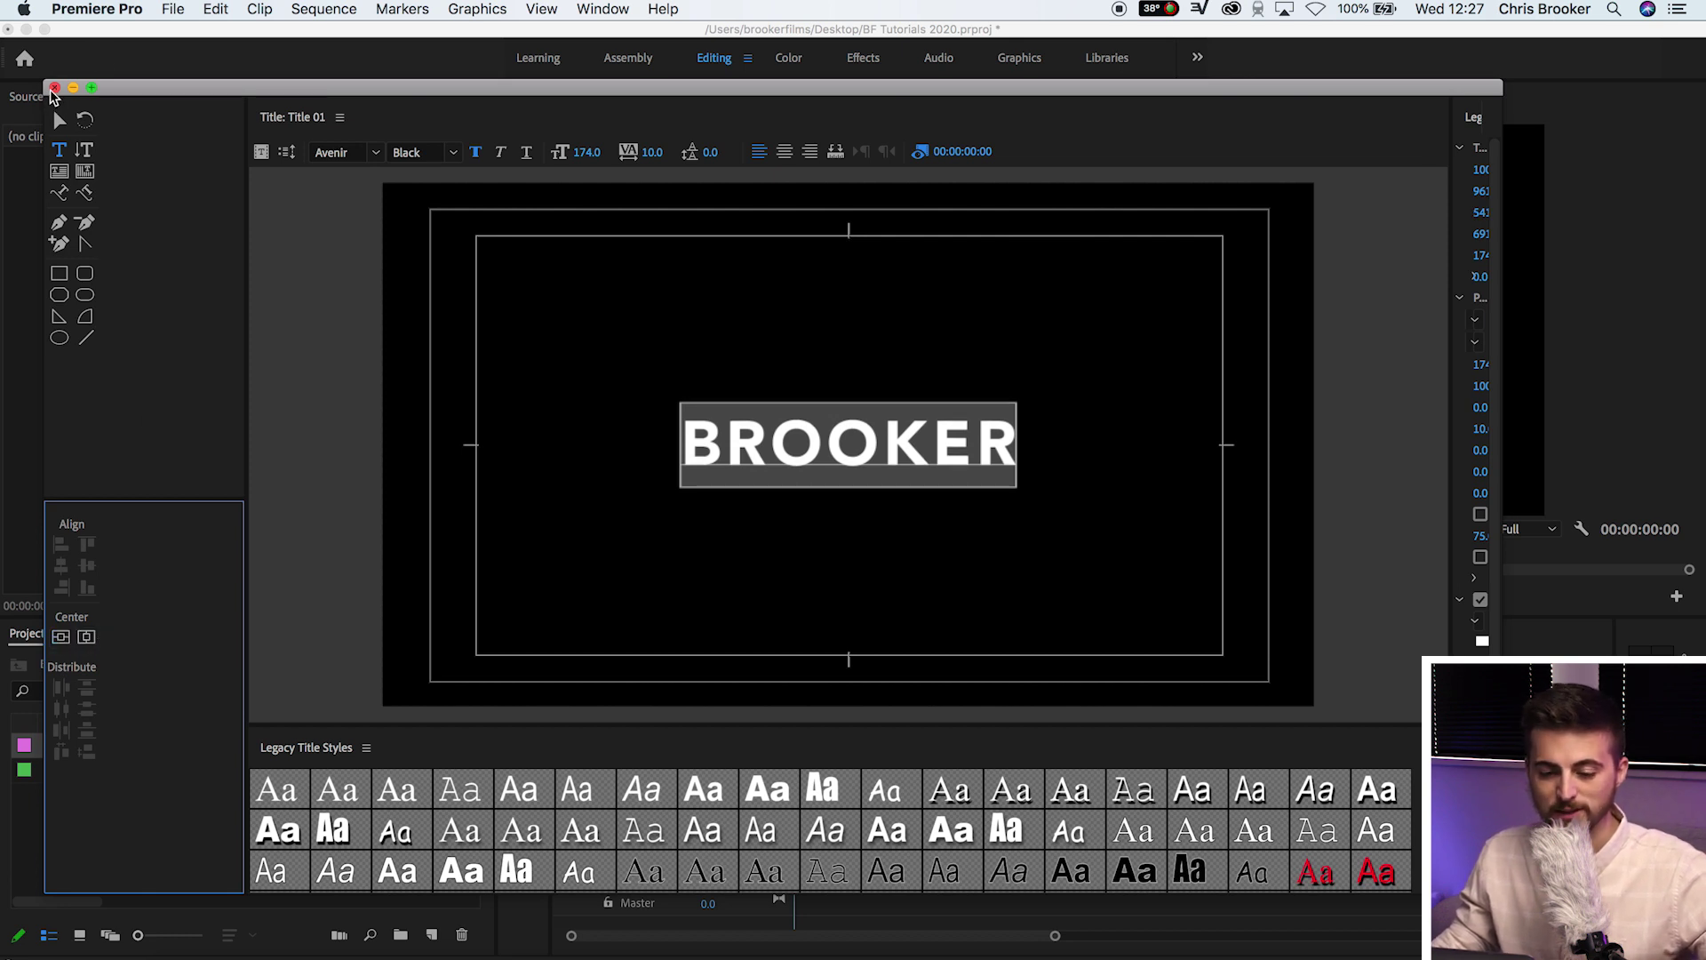
Step: Close the titler, place Title 01 at the start of V1, zoom in and play it
left_click(53, 88)
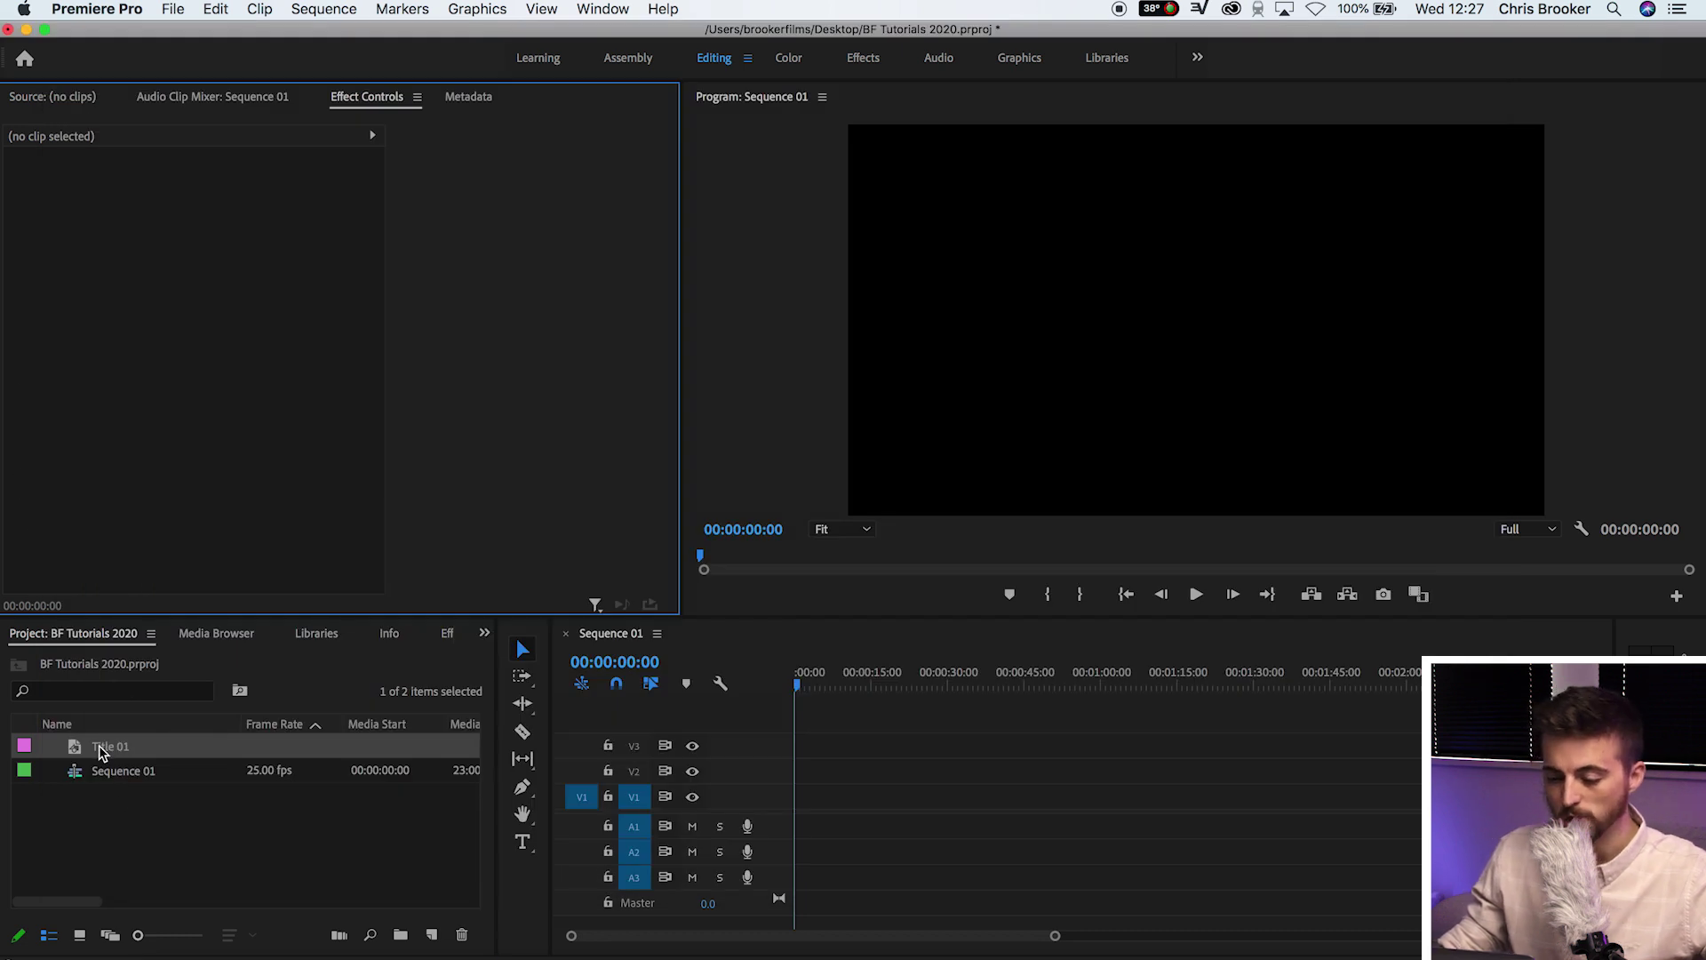
left_click_drag(100, 752, 790, 819)
key("=")
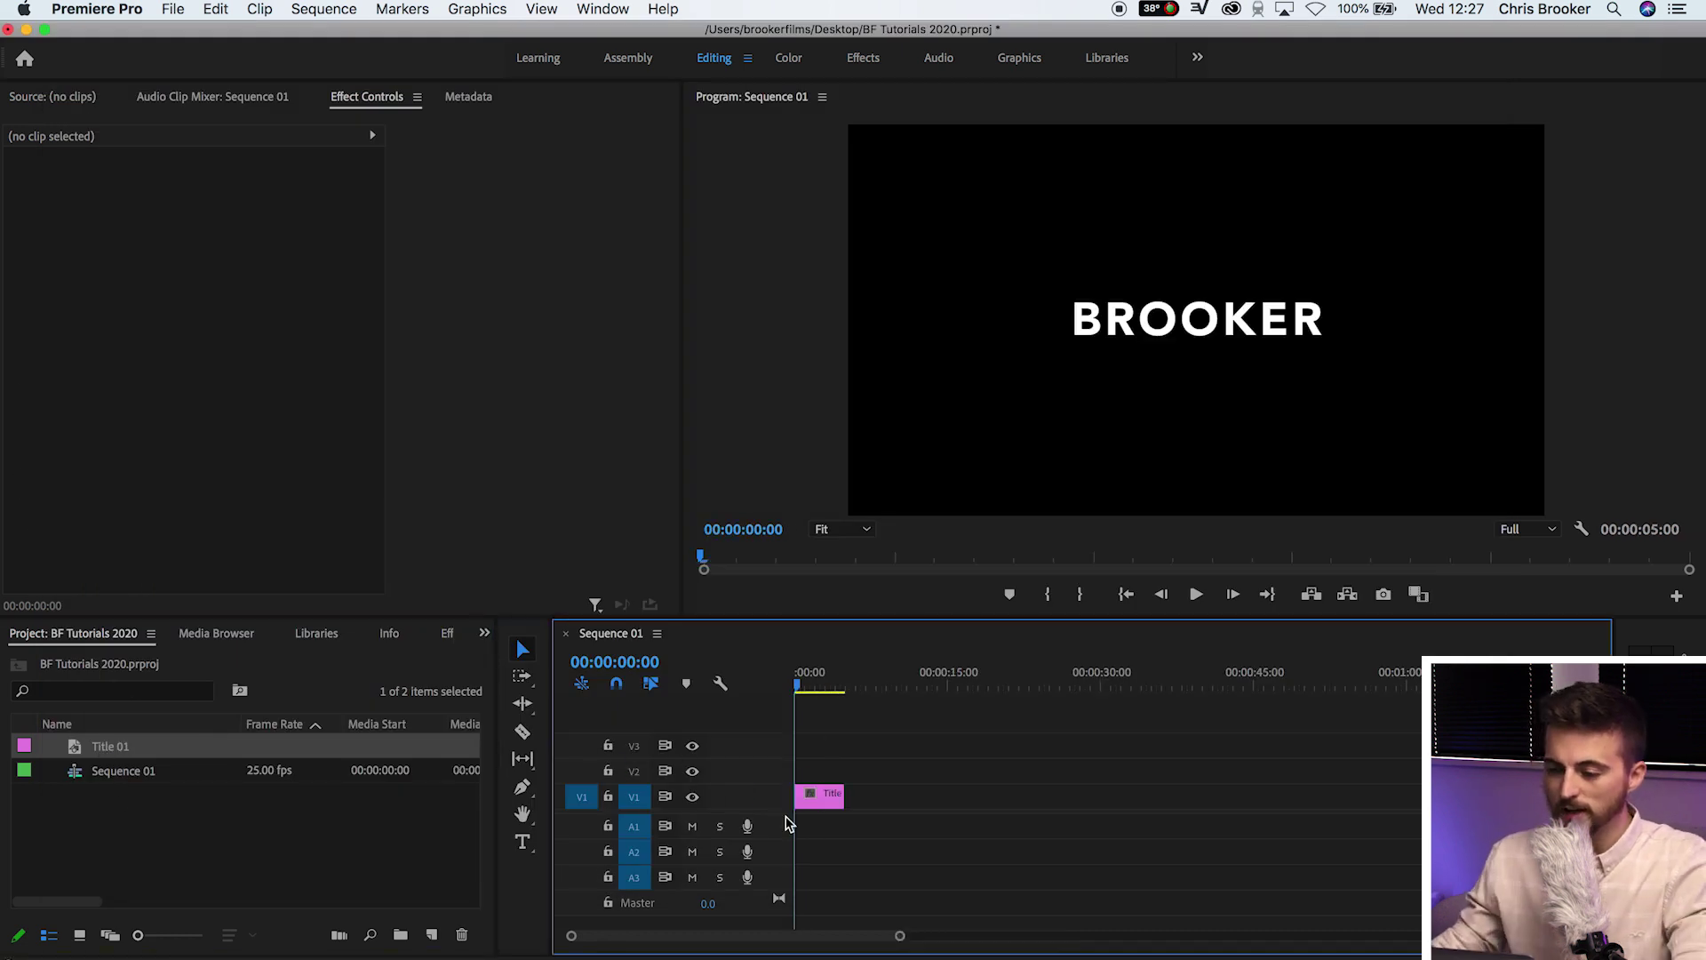
key("=")
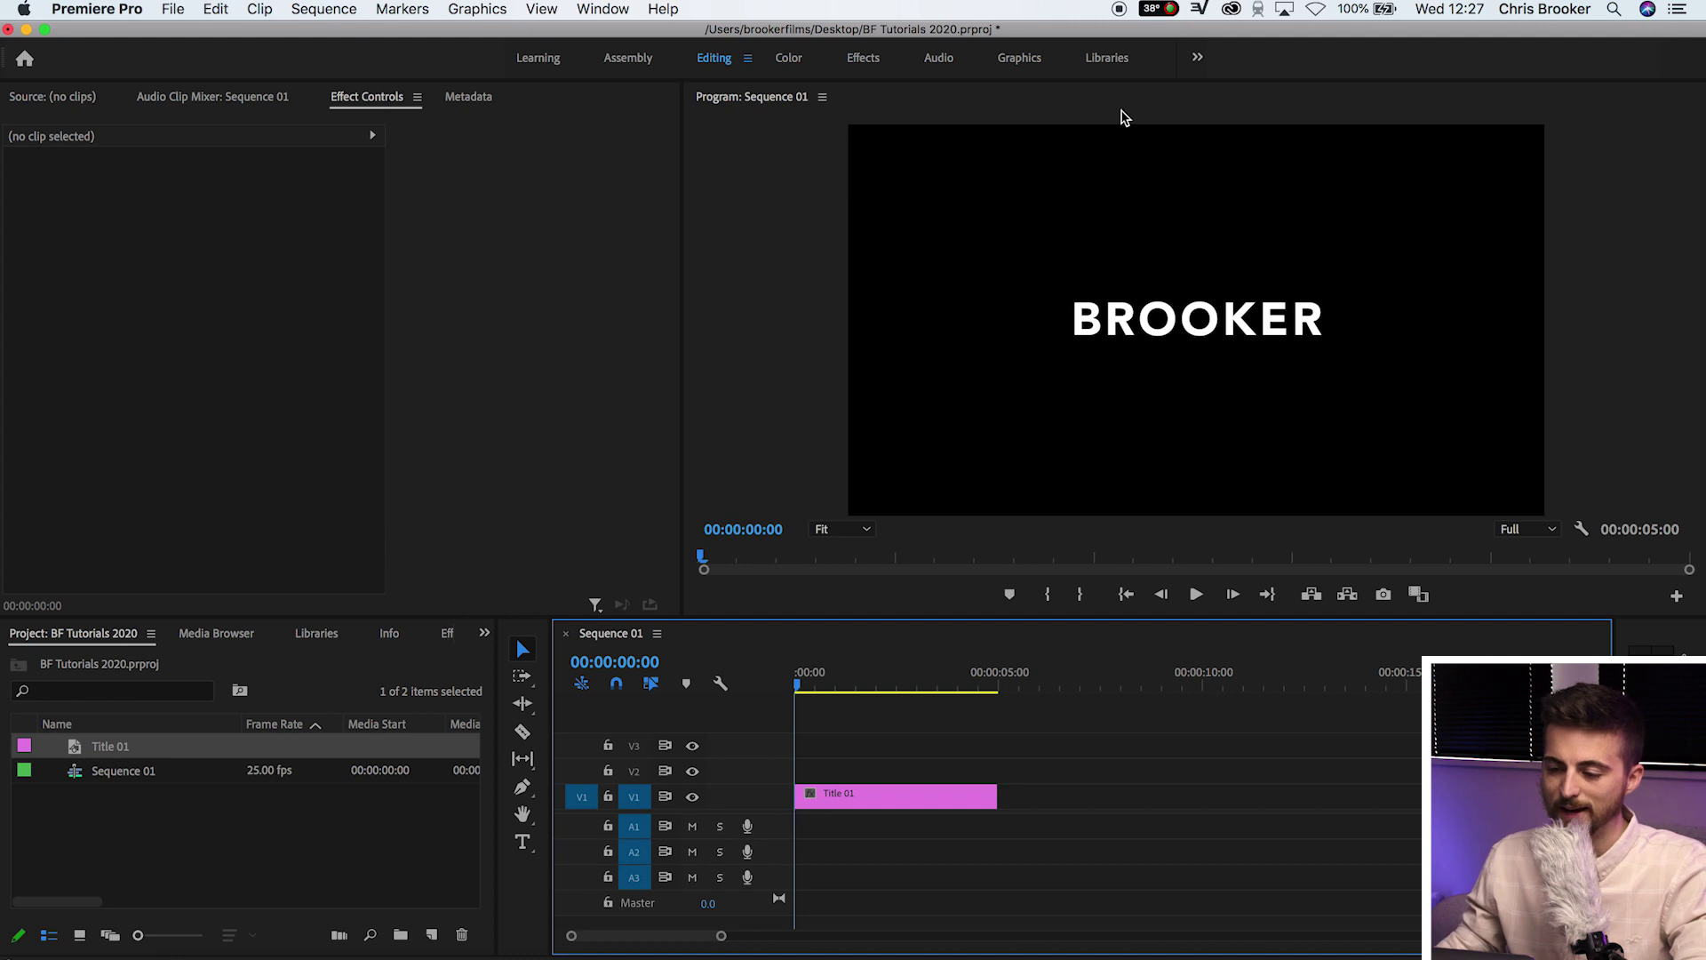
key("space")
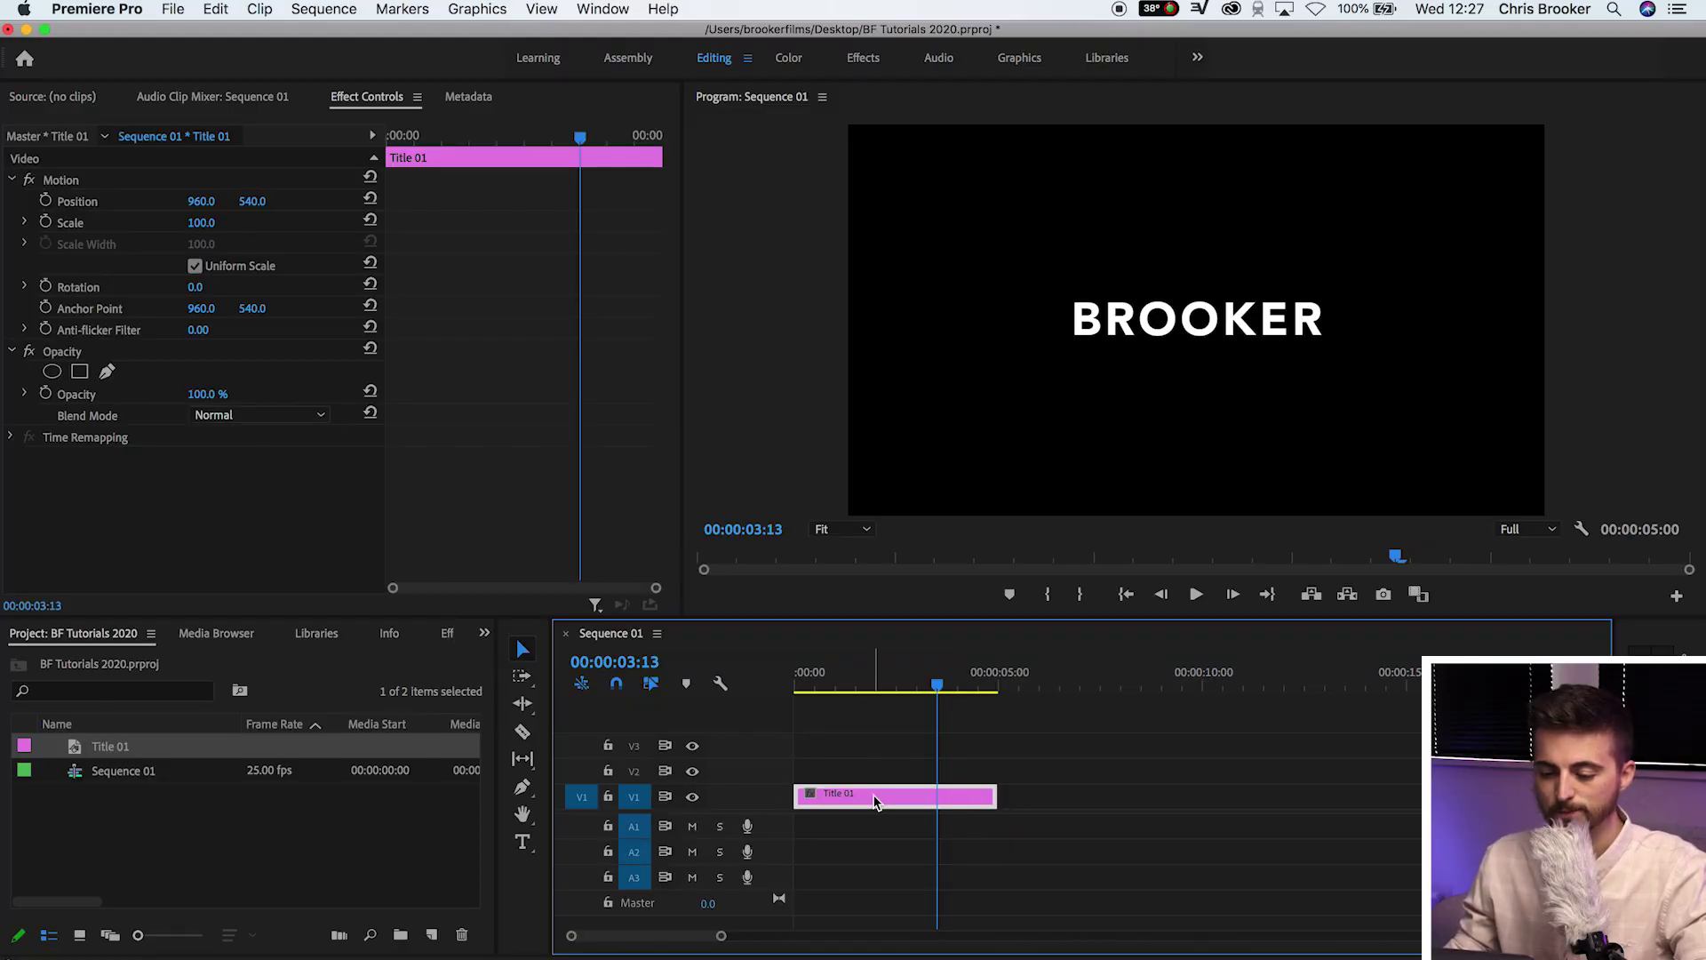
Step: Return the playhead to the start and select Title 01's Motion anchor point
left_click_drag(932, 687, 794, 687)
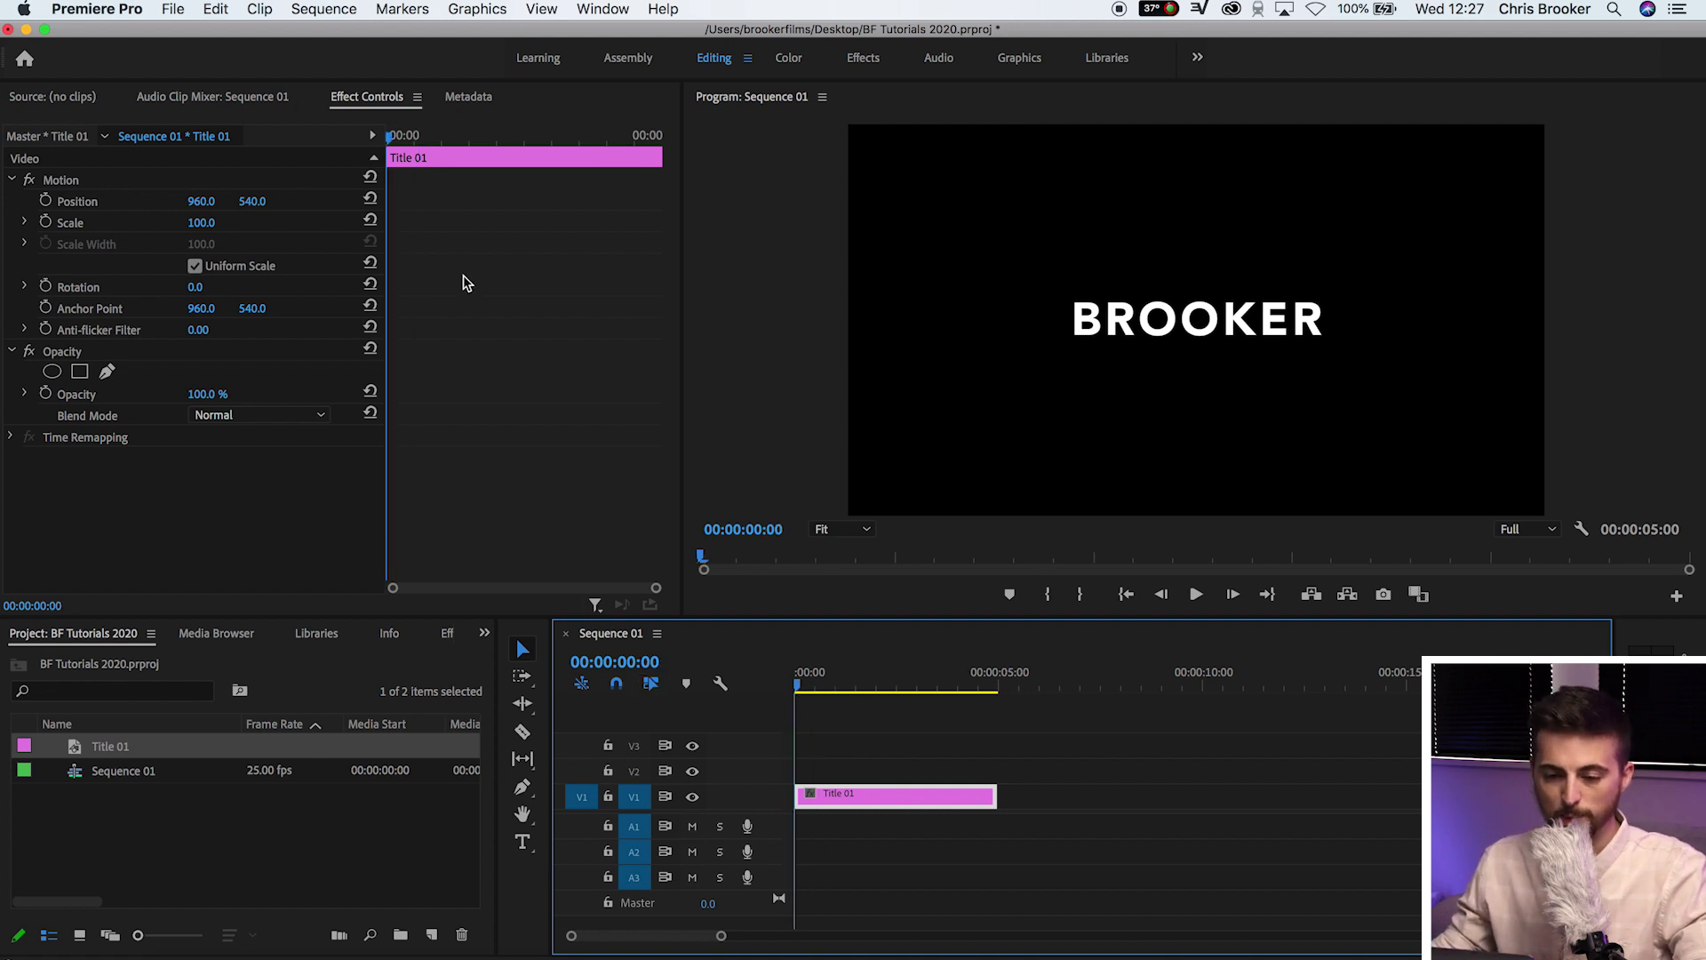
left_click(64, 180)
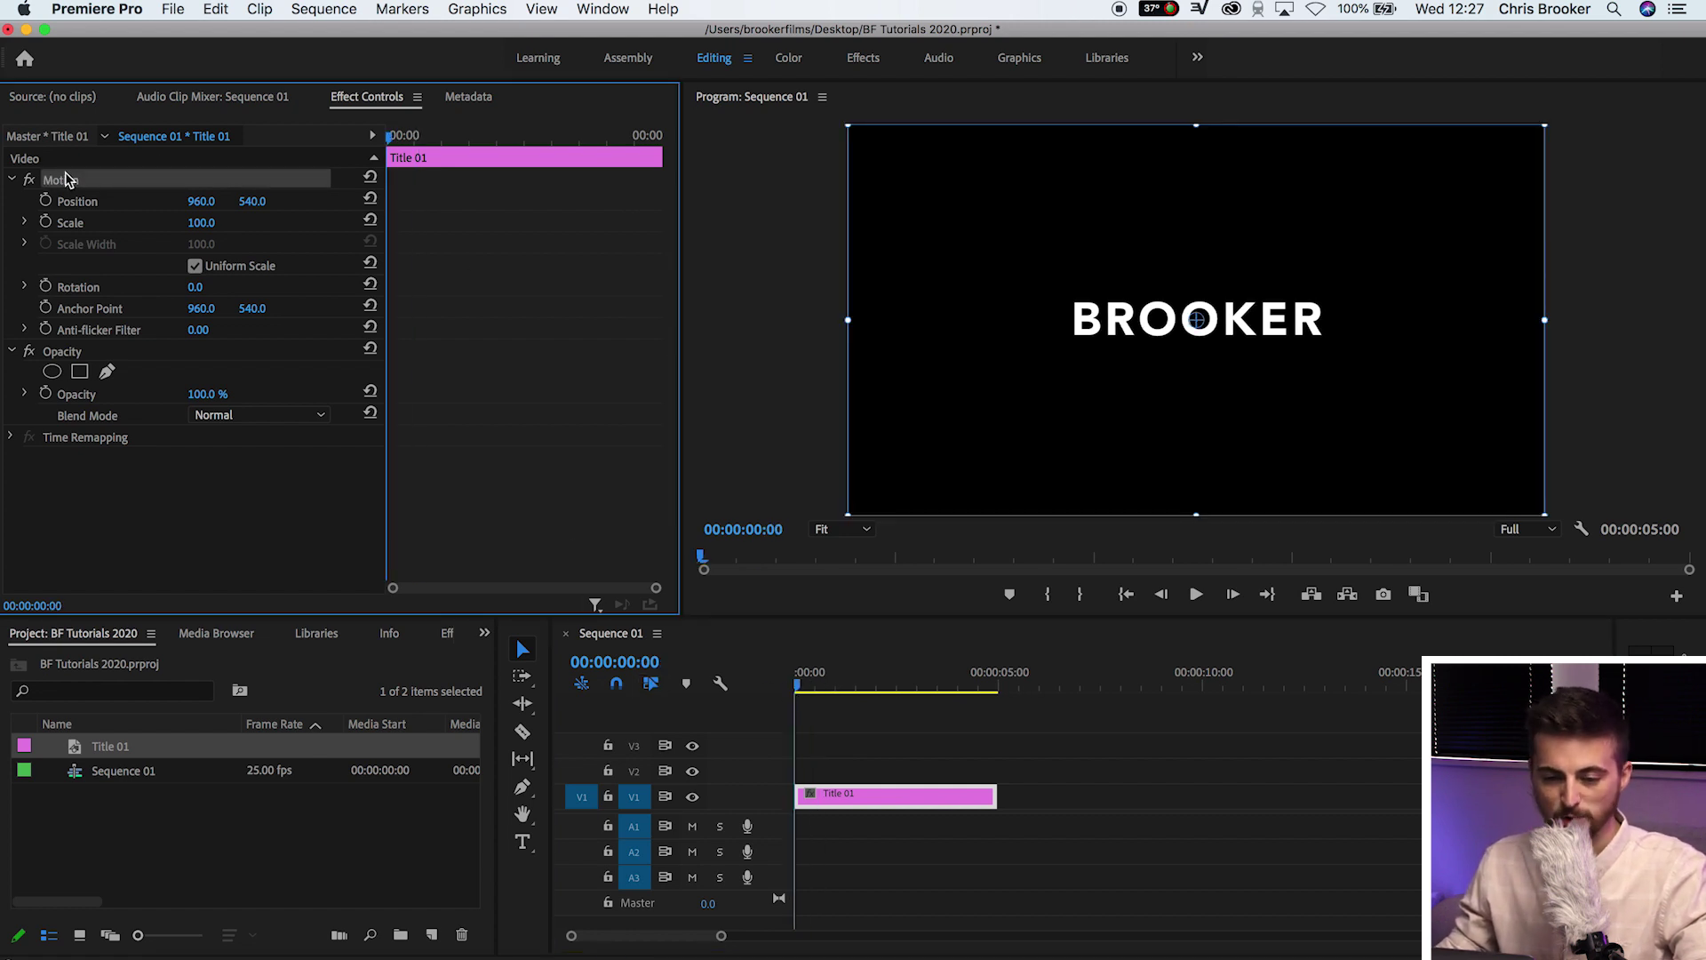
left_click(104, 312)
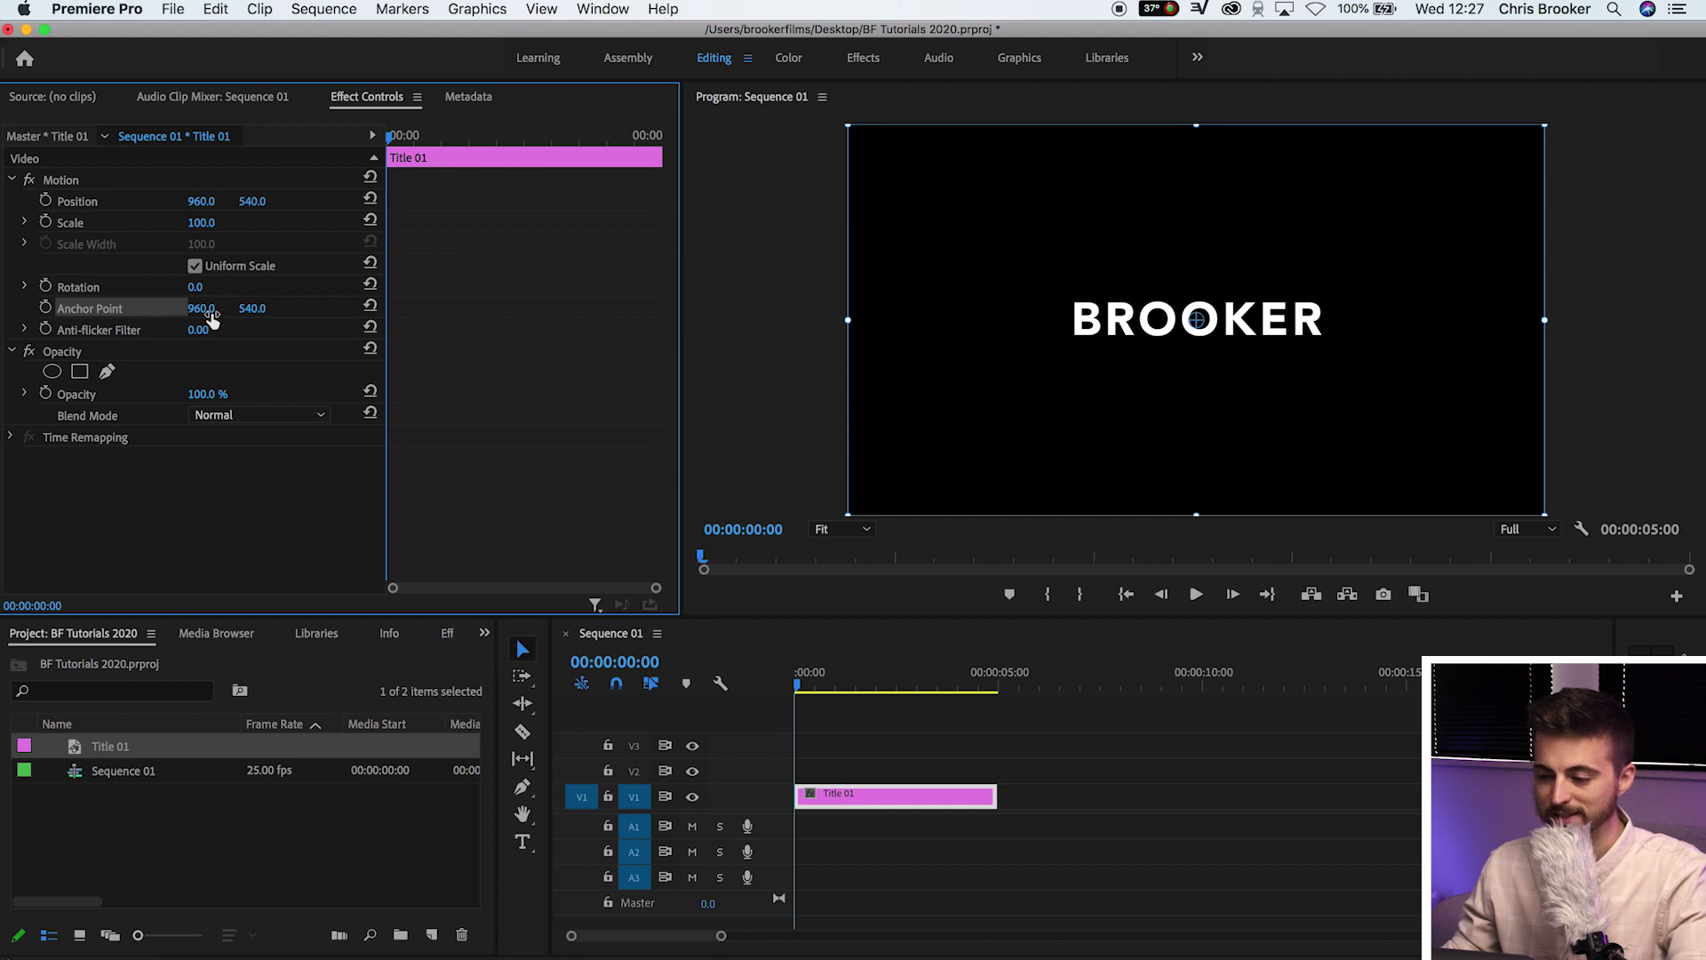
left_click_drag(206, 311, 17, 311)
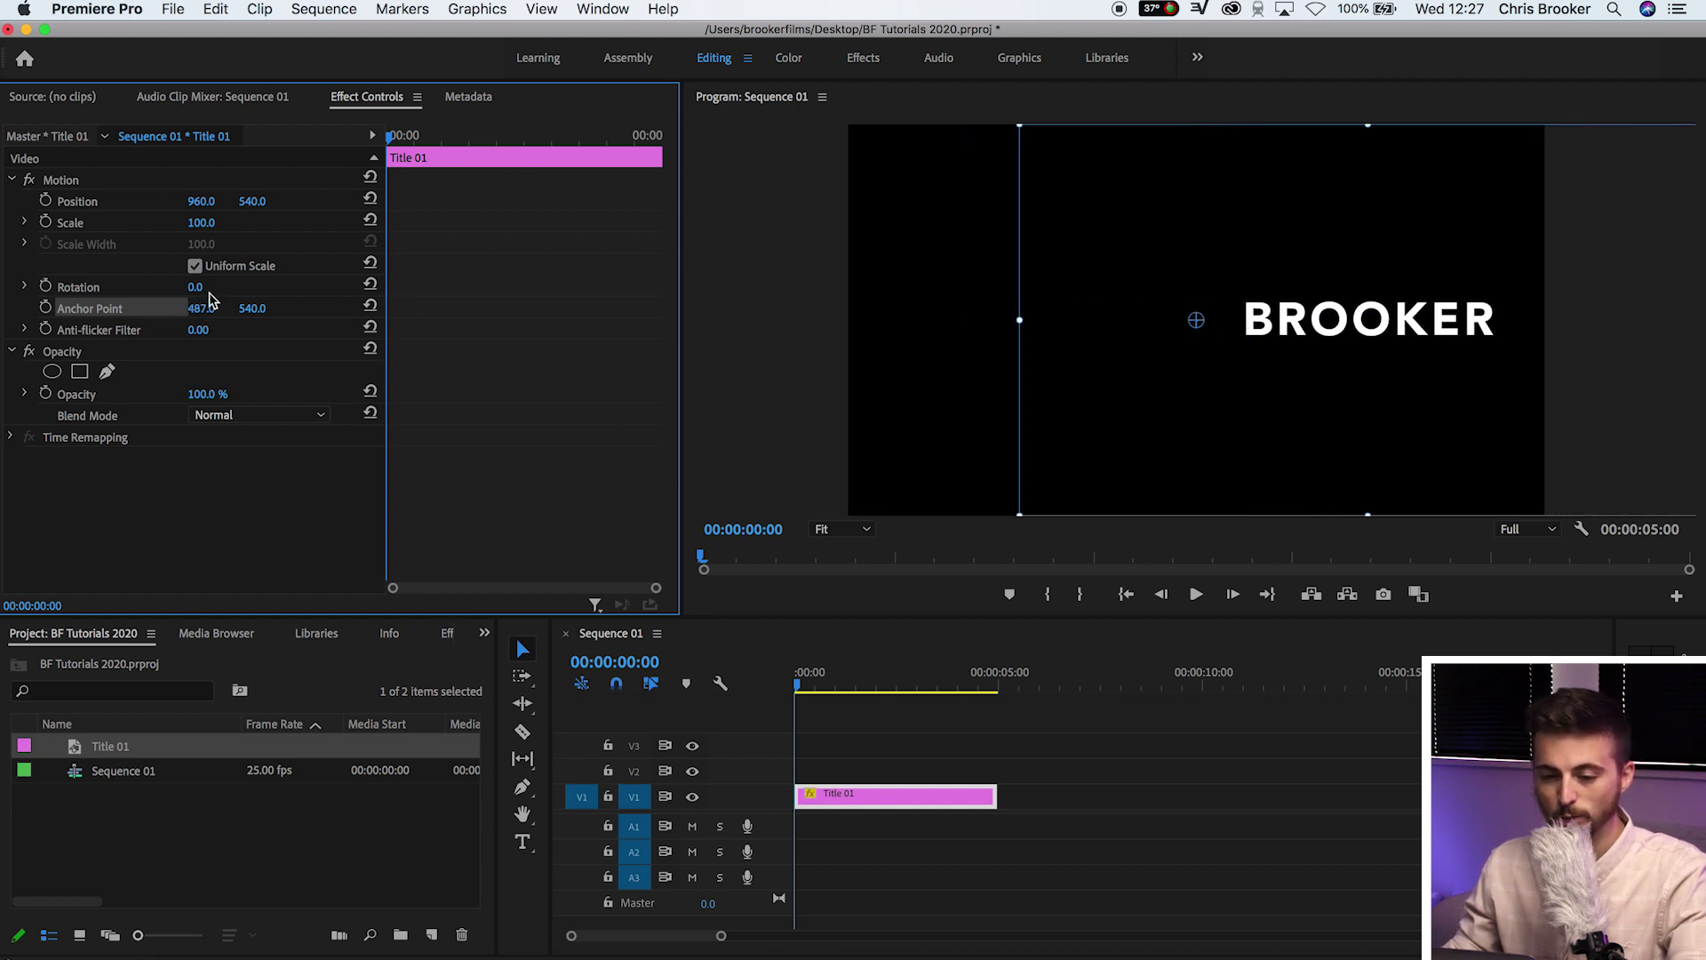
mouse_move(199, 288)
left_mouse_down()
mouse_move(222, 288)
mouse_move(173, 288)
left_mouse_up()
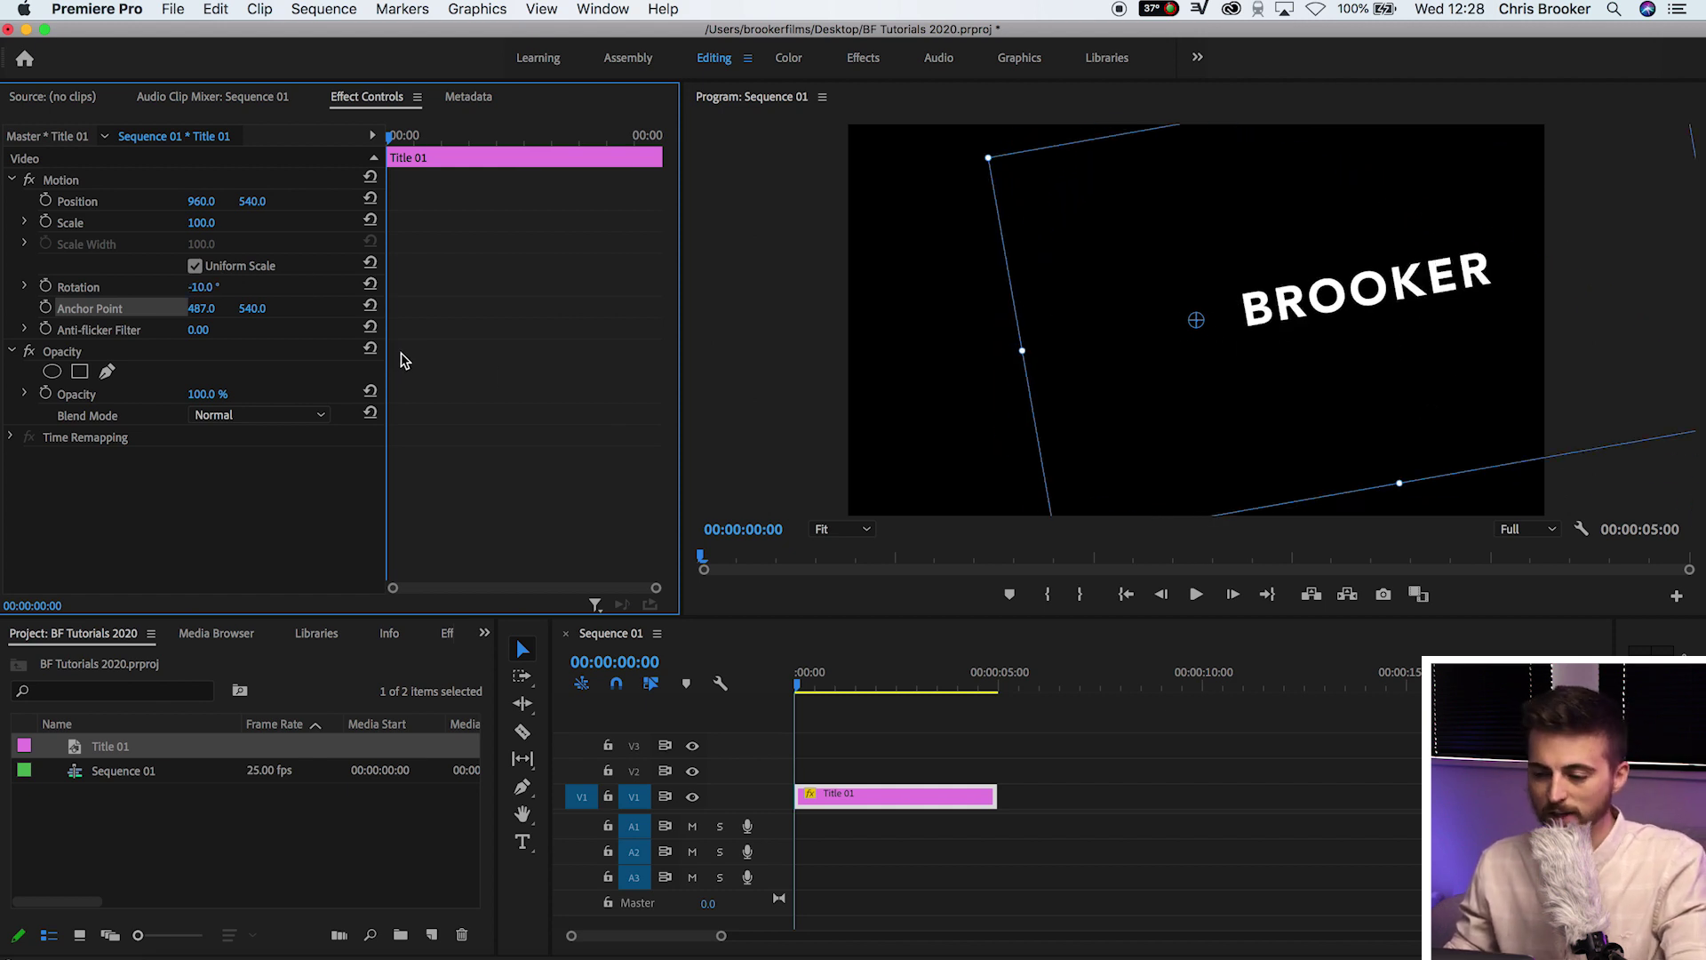
key("super+z")
key("super+z")
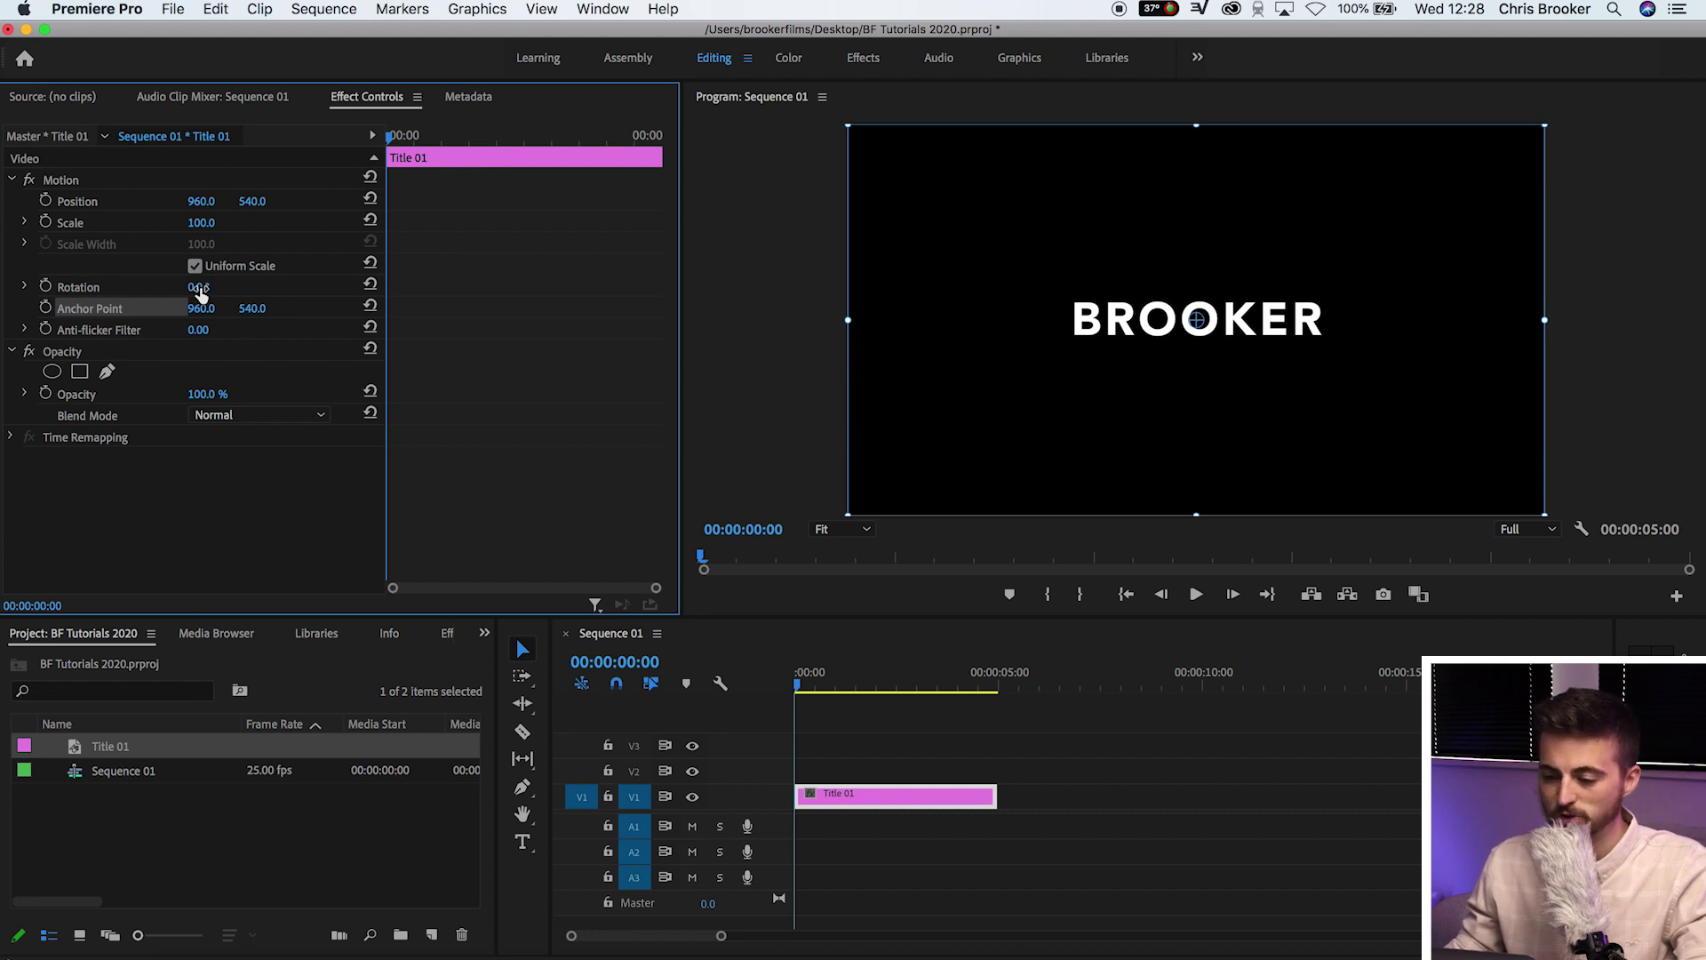
mouse_move(196, 289)
left_mouse_down()
mouse_move(164, 289)
mouse_move(255, 289)
mouse_move(179, 288)
mouse_move(233, 289)
mouse_move(200, 293)
left_mouse_up()
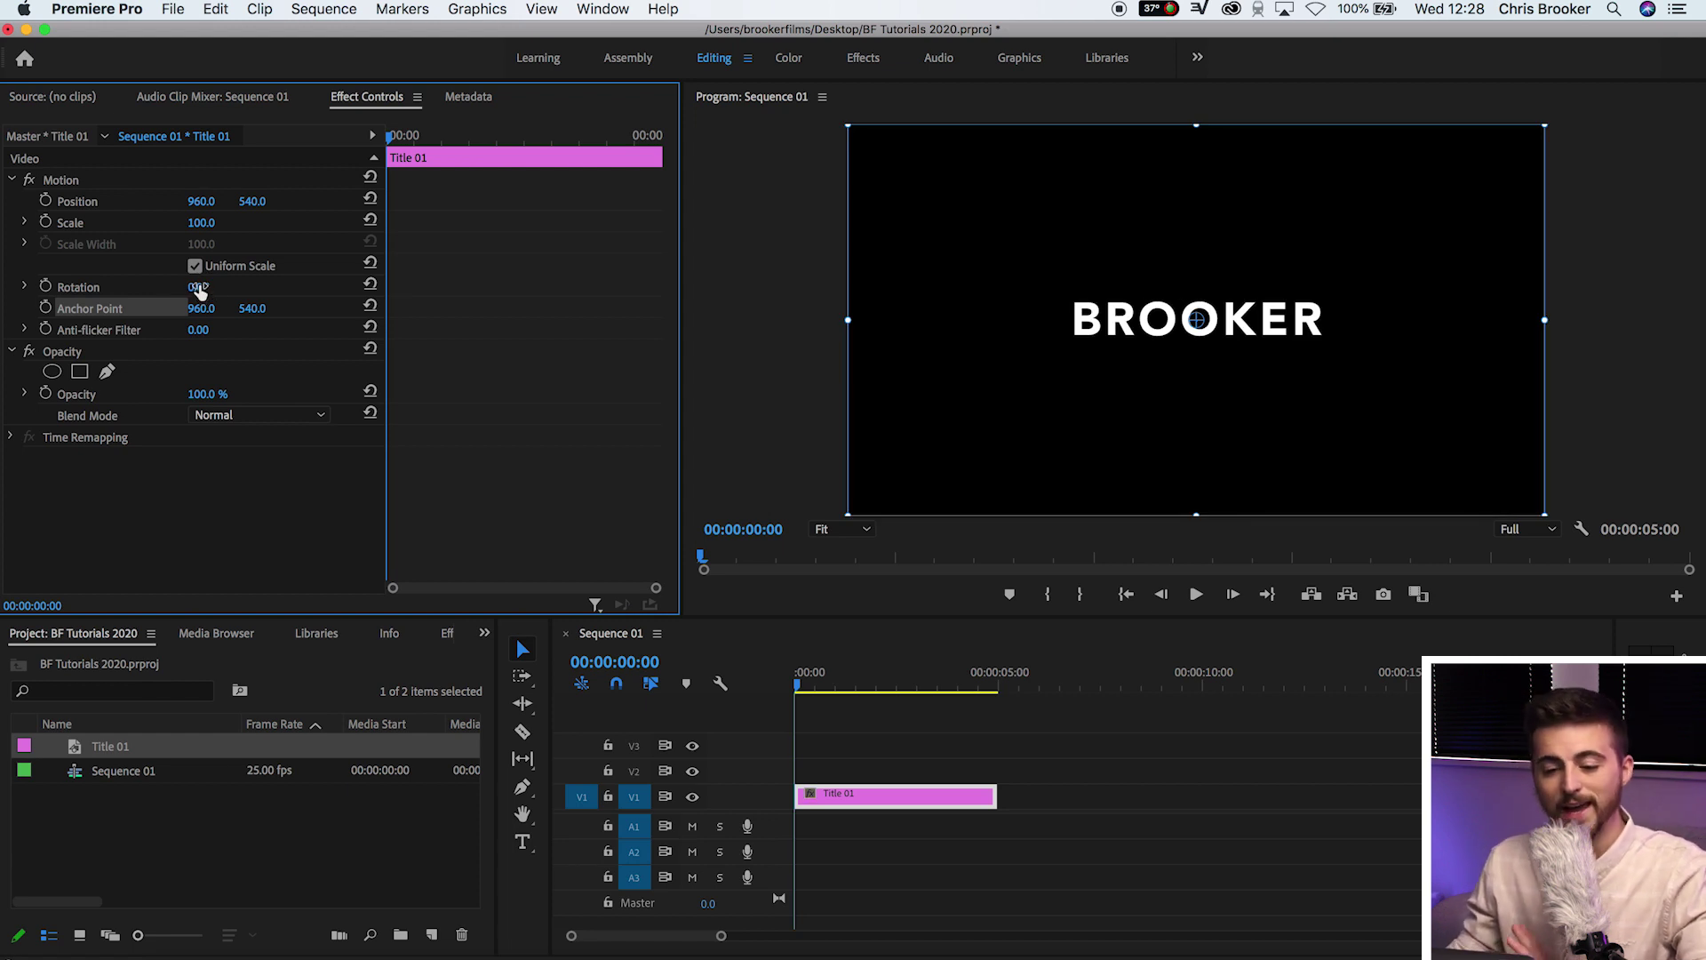
left_click_drag(200, 313, 133, 309)
left_click_drag(253, 308, 212, 309)
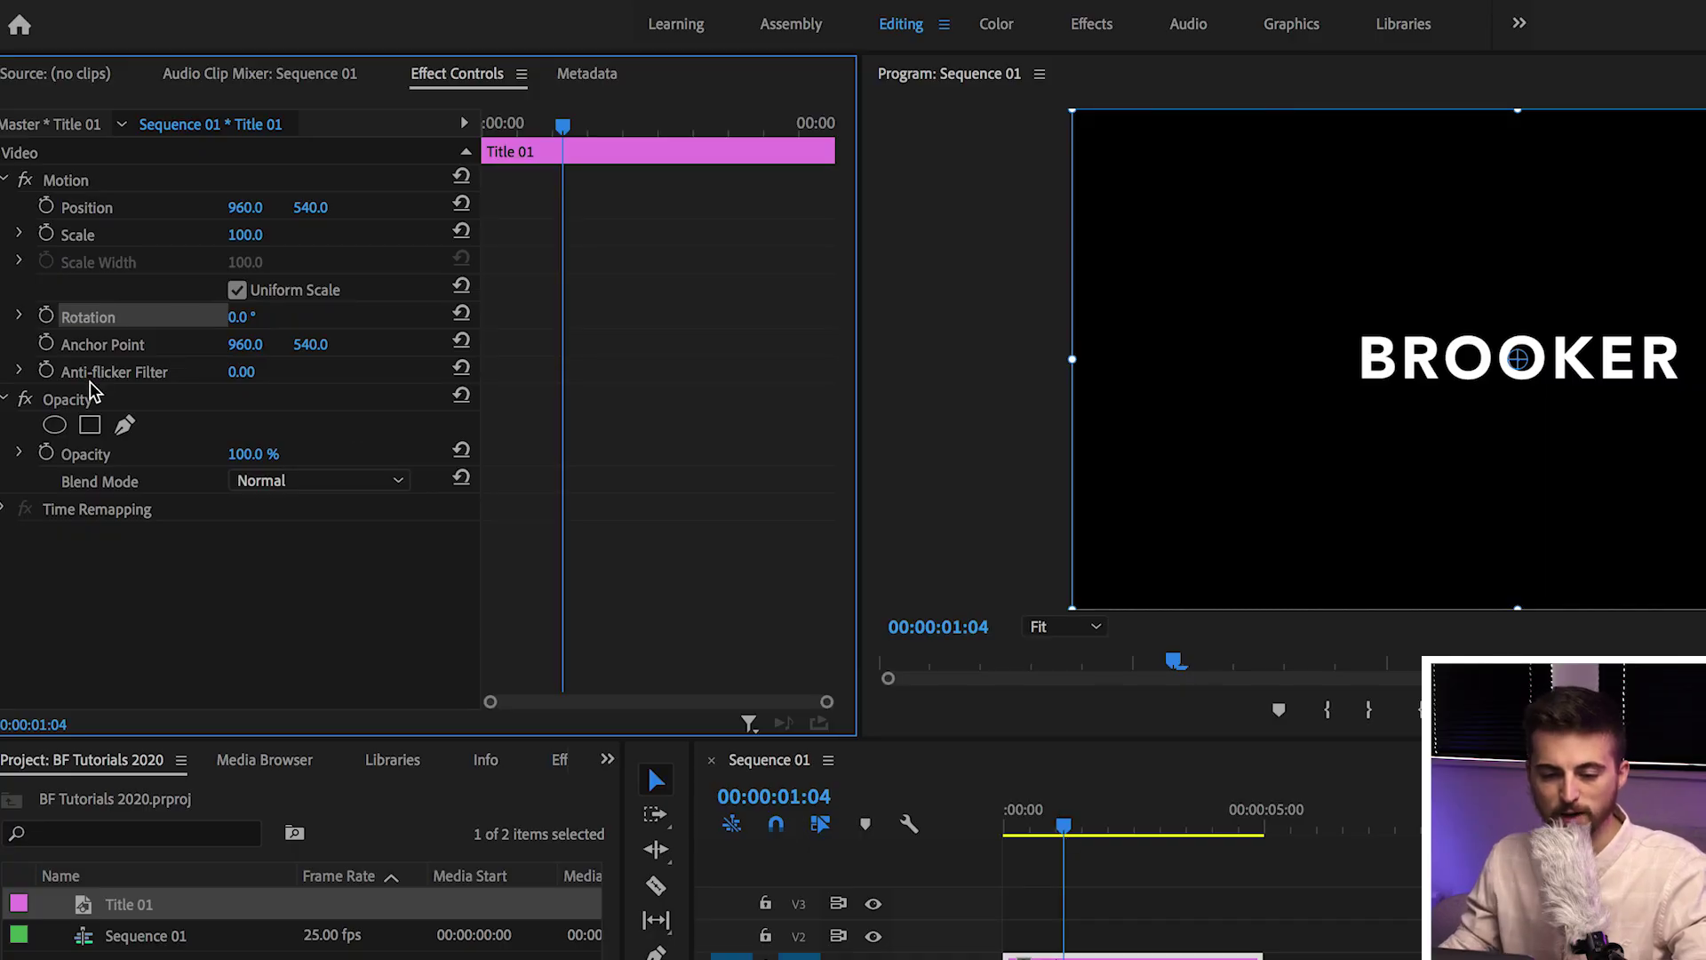
Step: Enable Rotation keyframing and key 15° at 00:00:01:08 and -16° four frames later
left_click(43, 320)
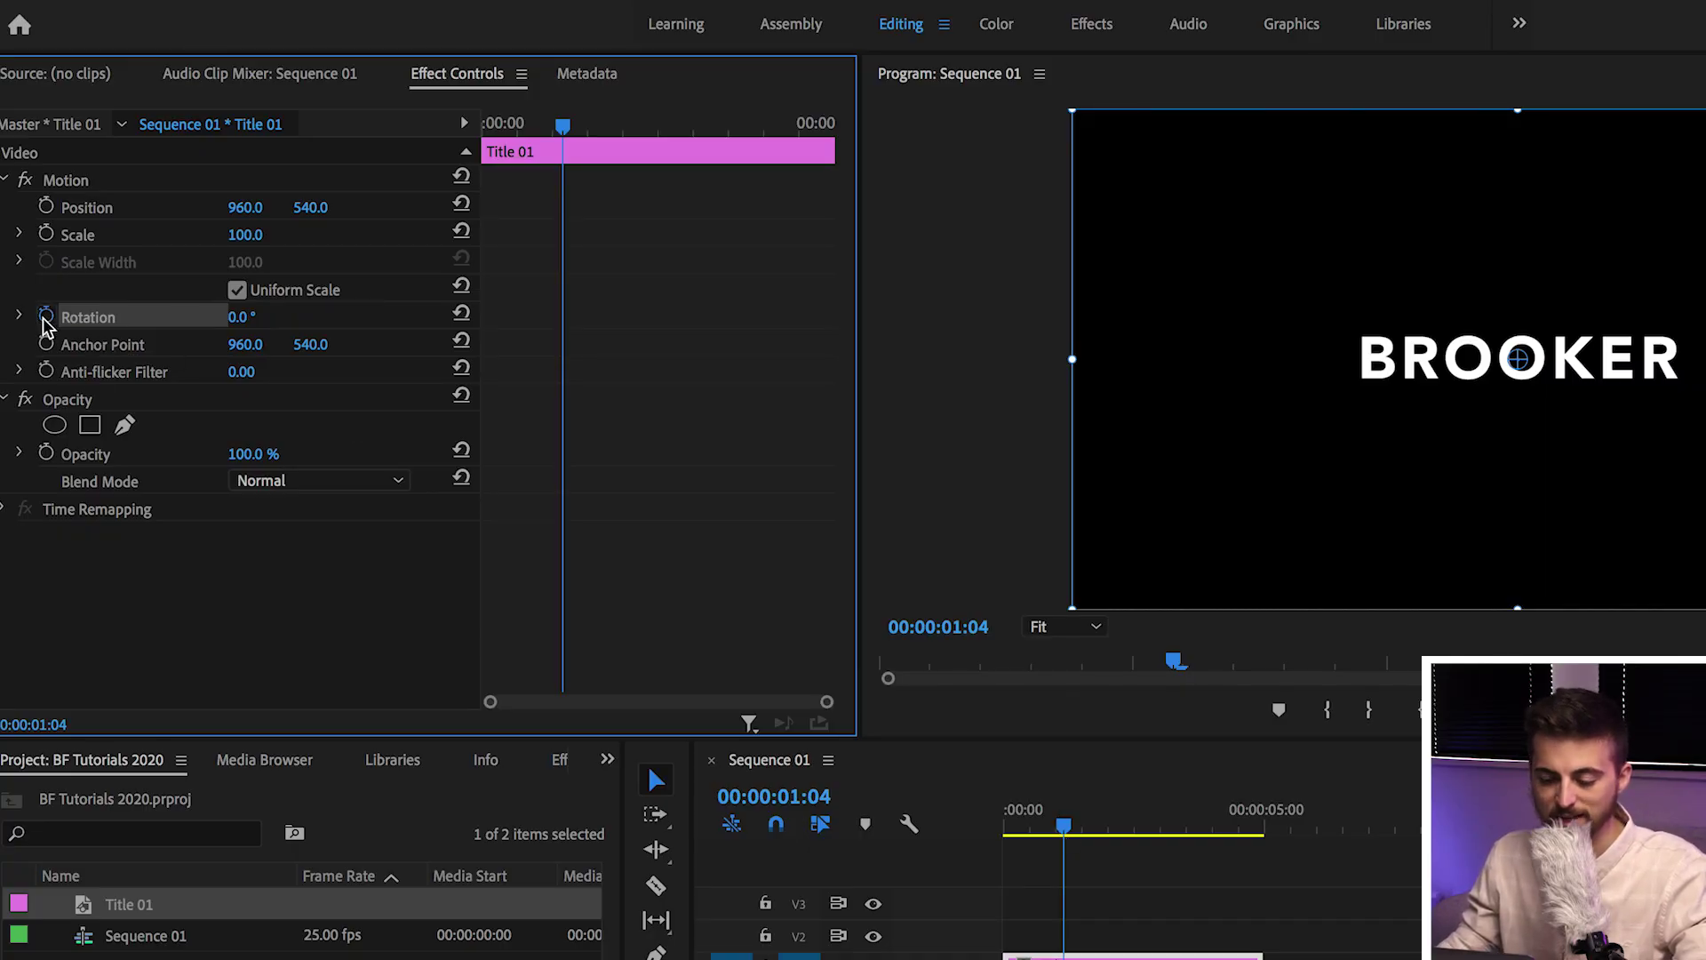
key("shift+3")
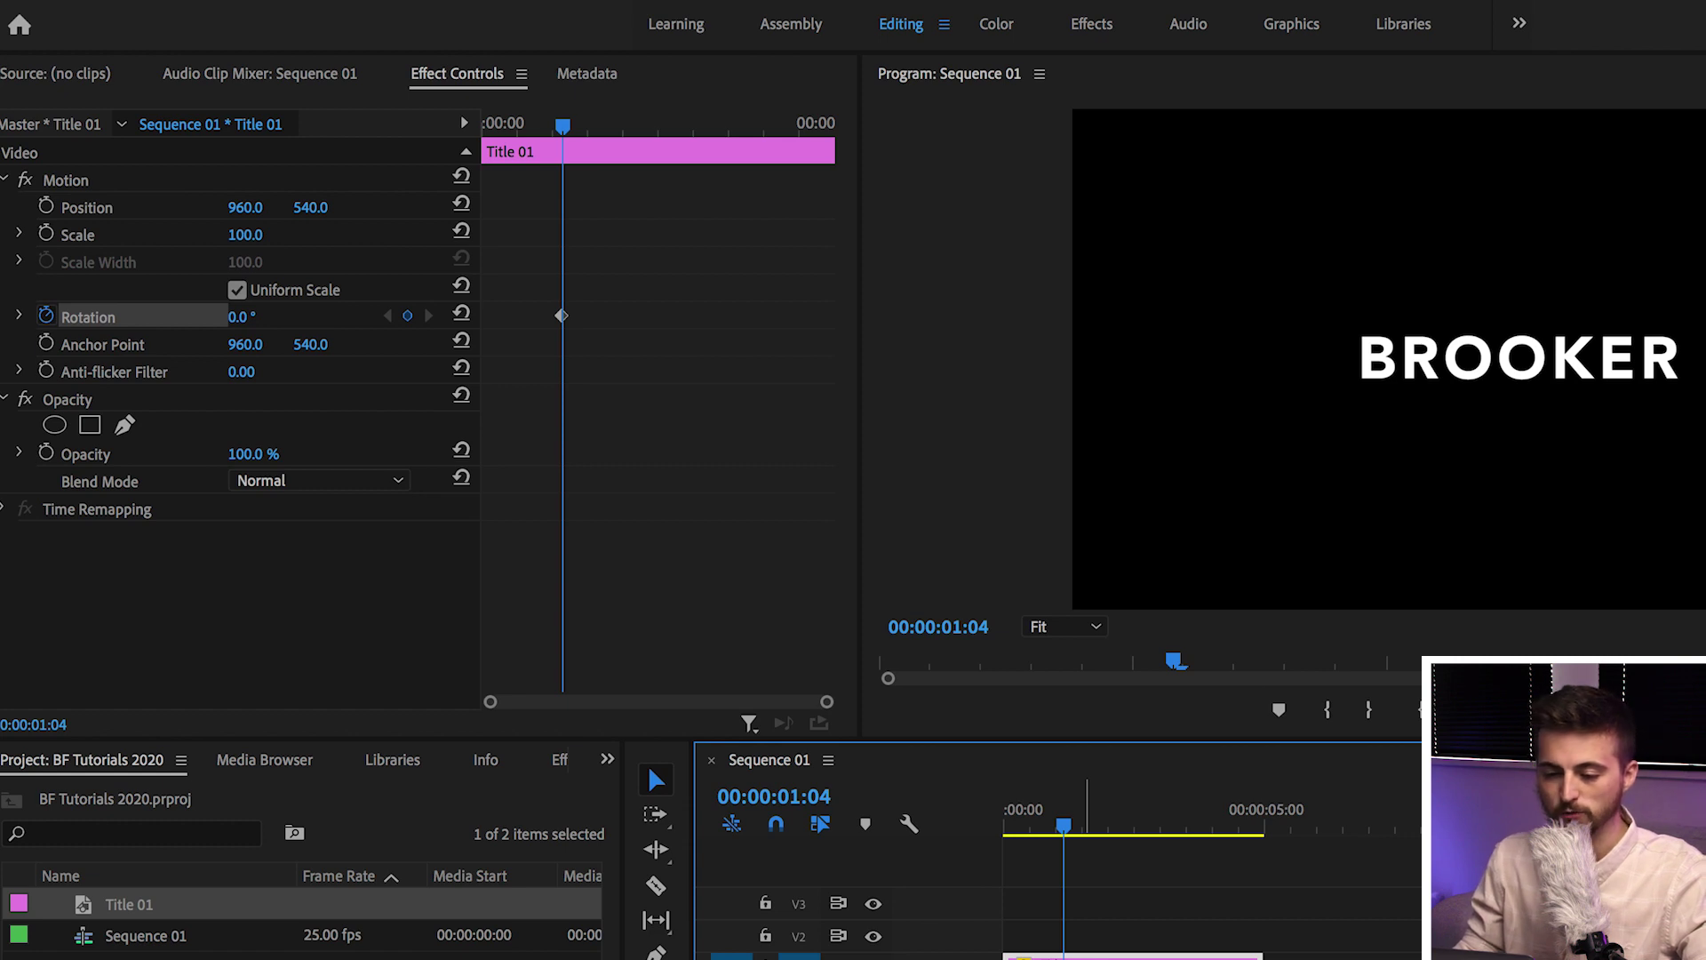
key("Right")
key("Right")
key("Right")
key("Right")
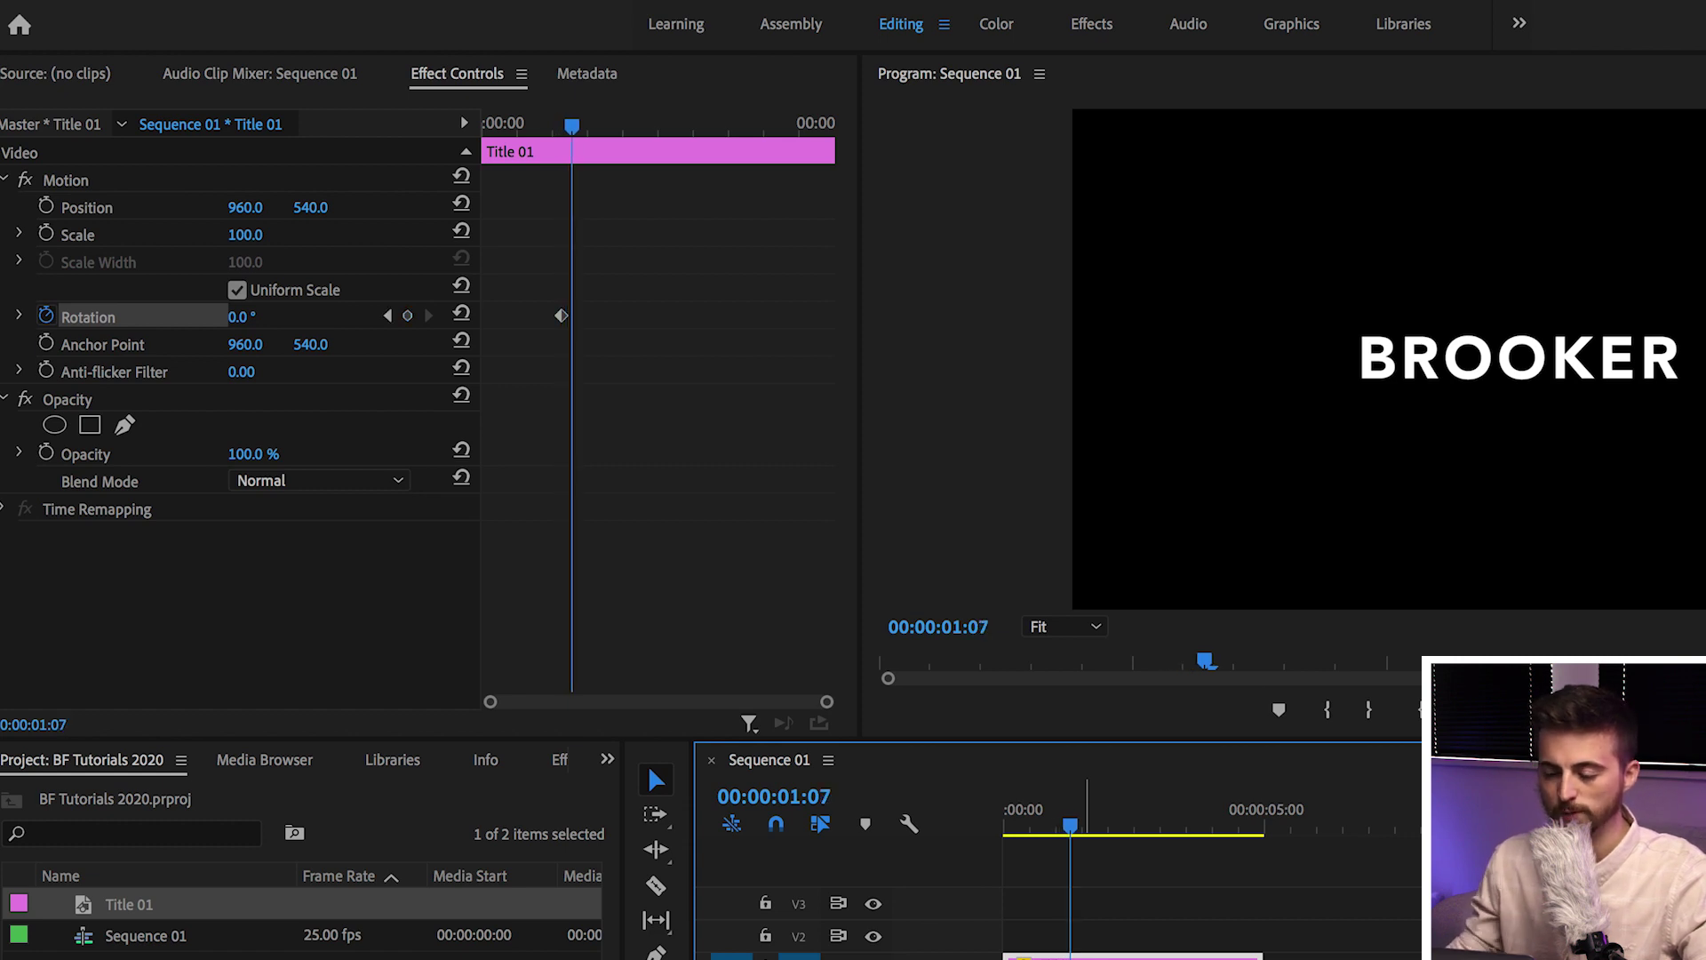
type("15")
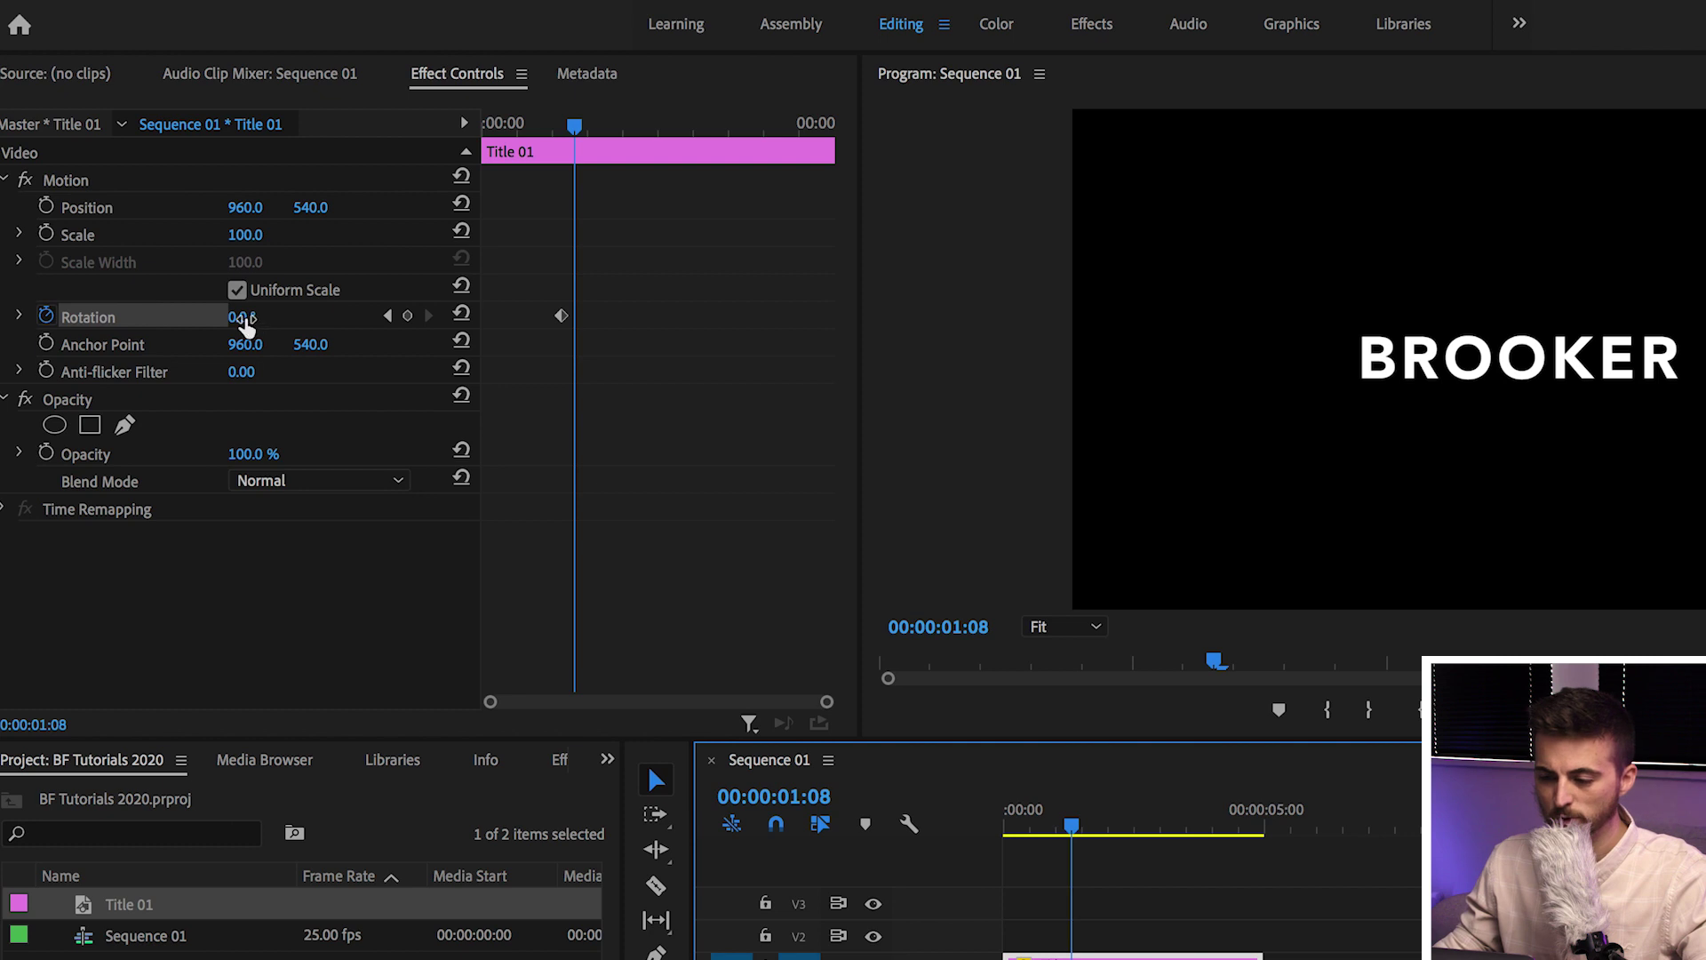
key("Return")
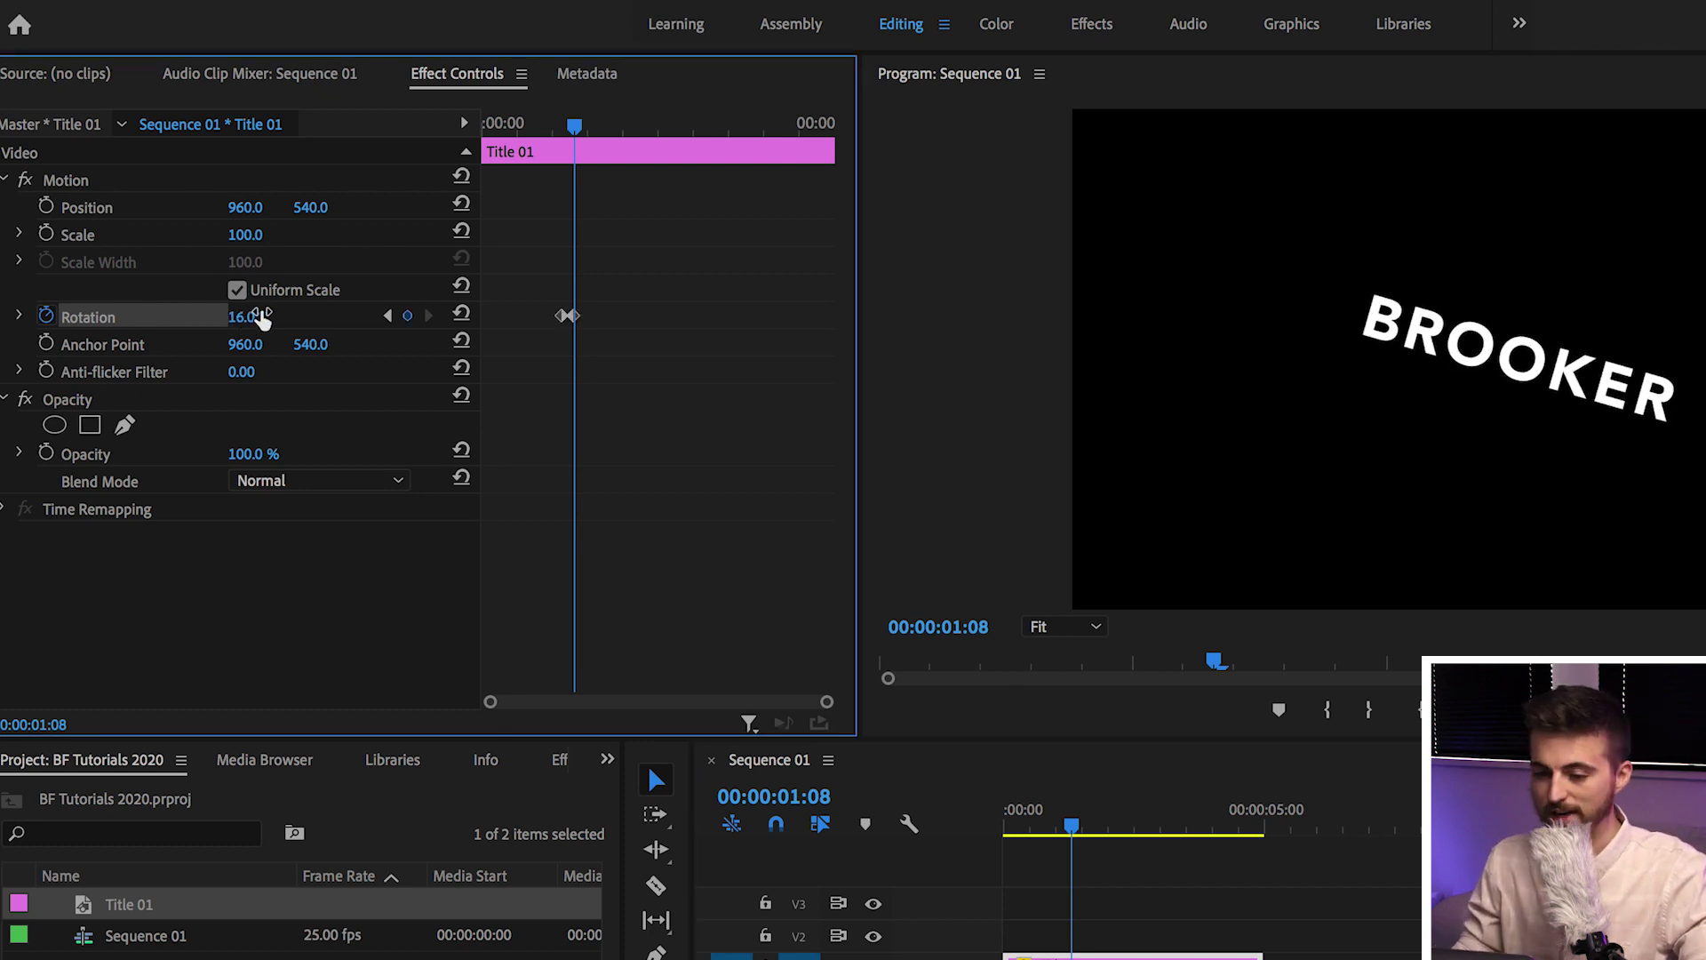
key("Right")
key("Right")
key("Right")
key("Right")
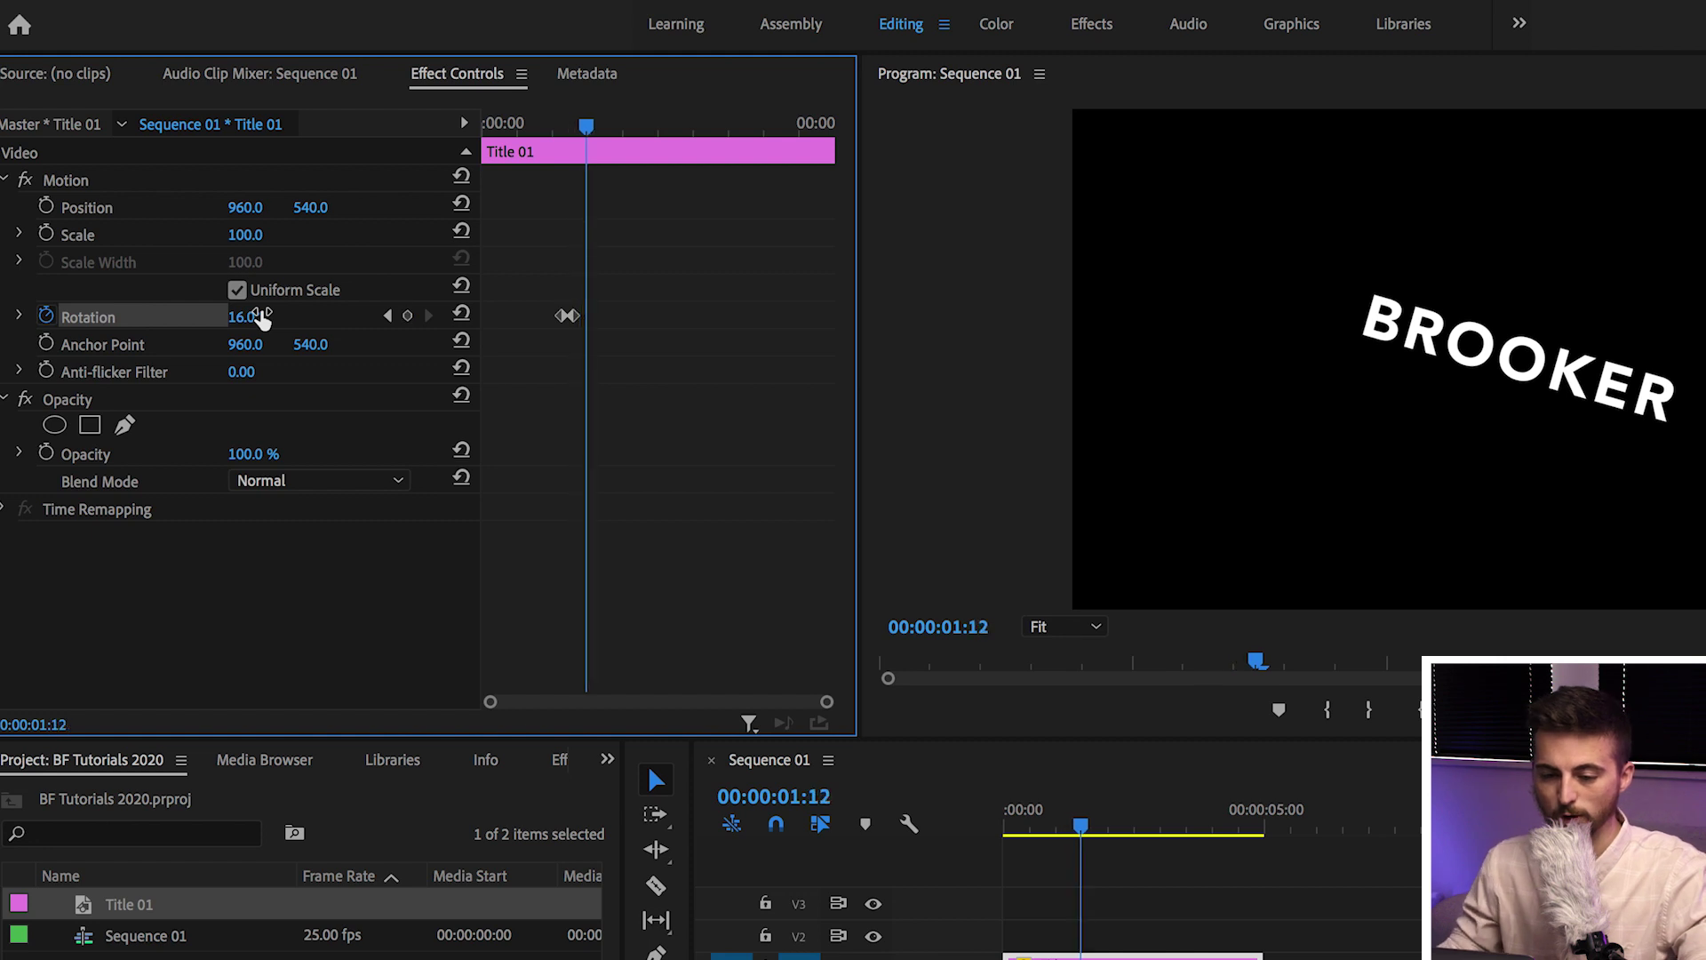
left_click(246, 316)
type("-")
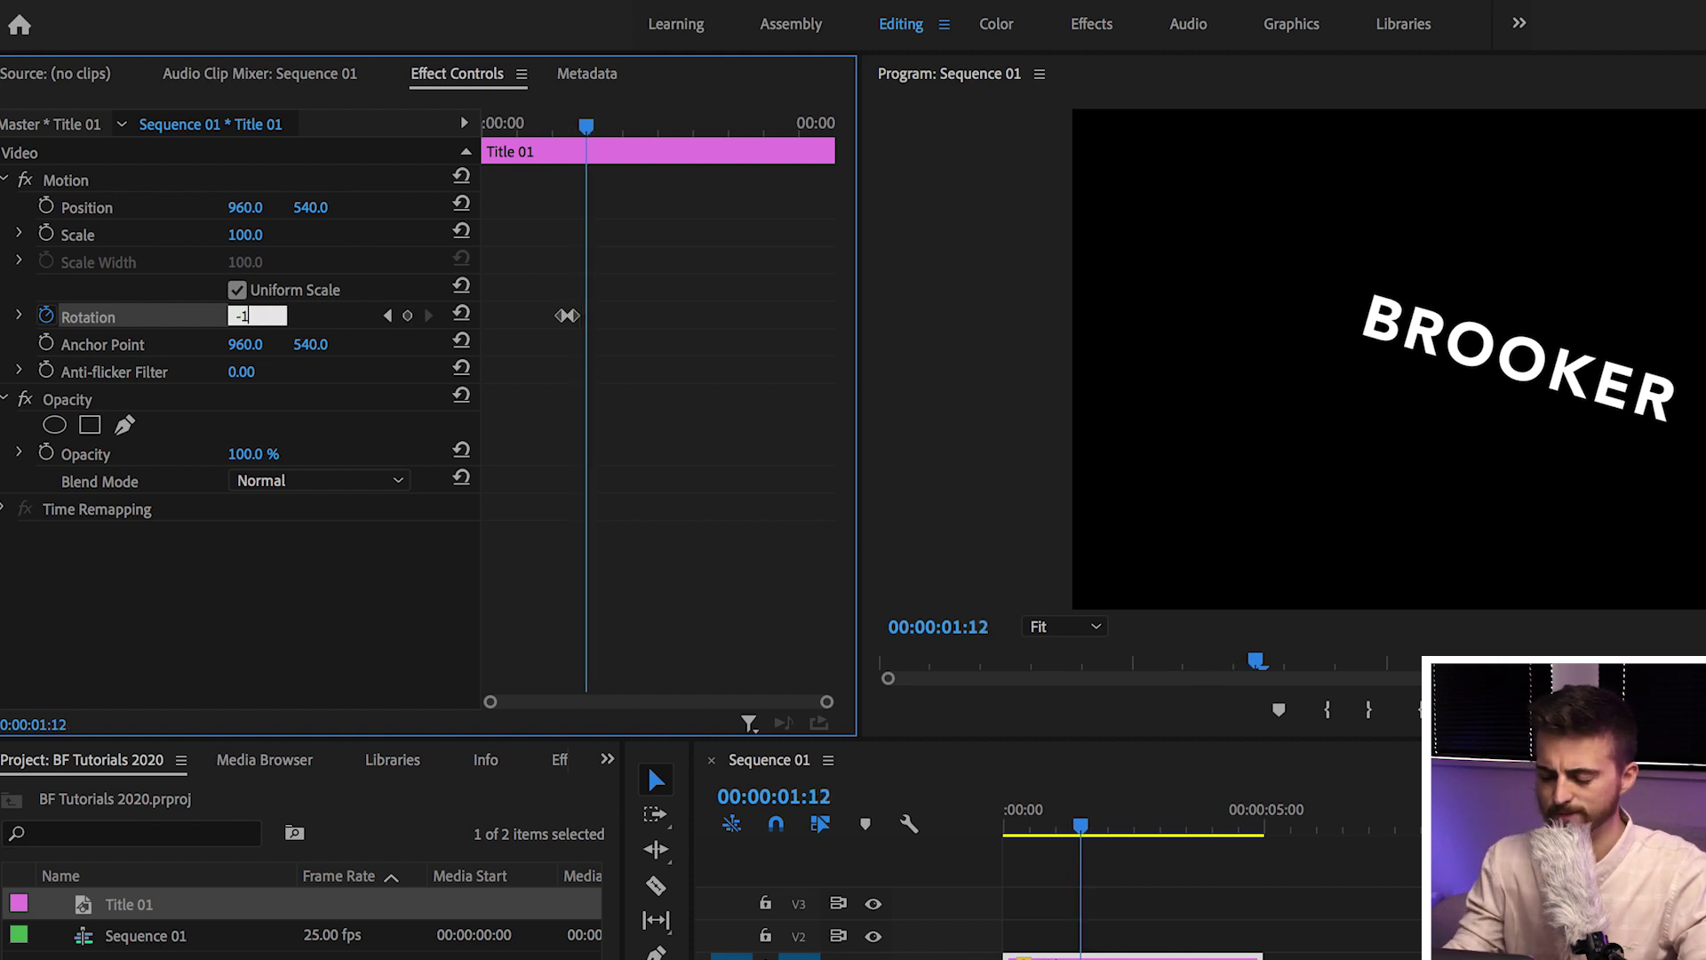
type("16")
key("Return")
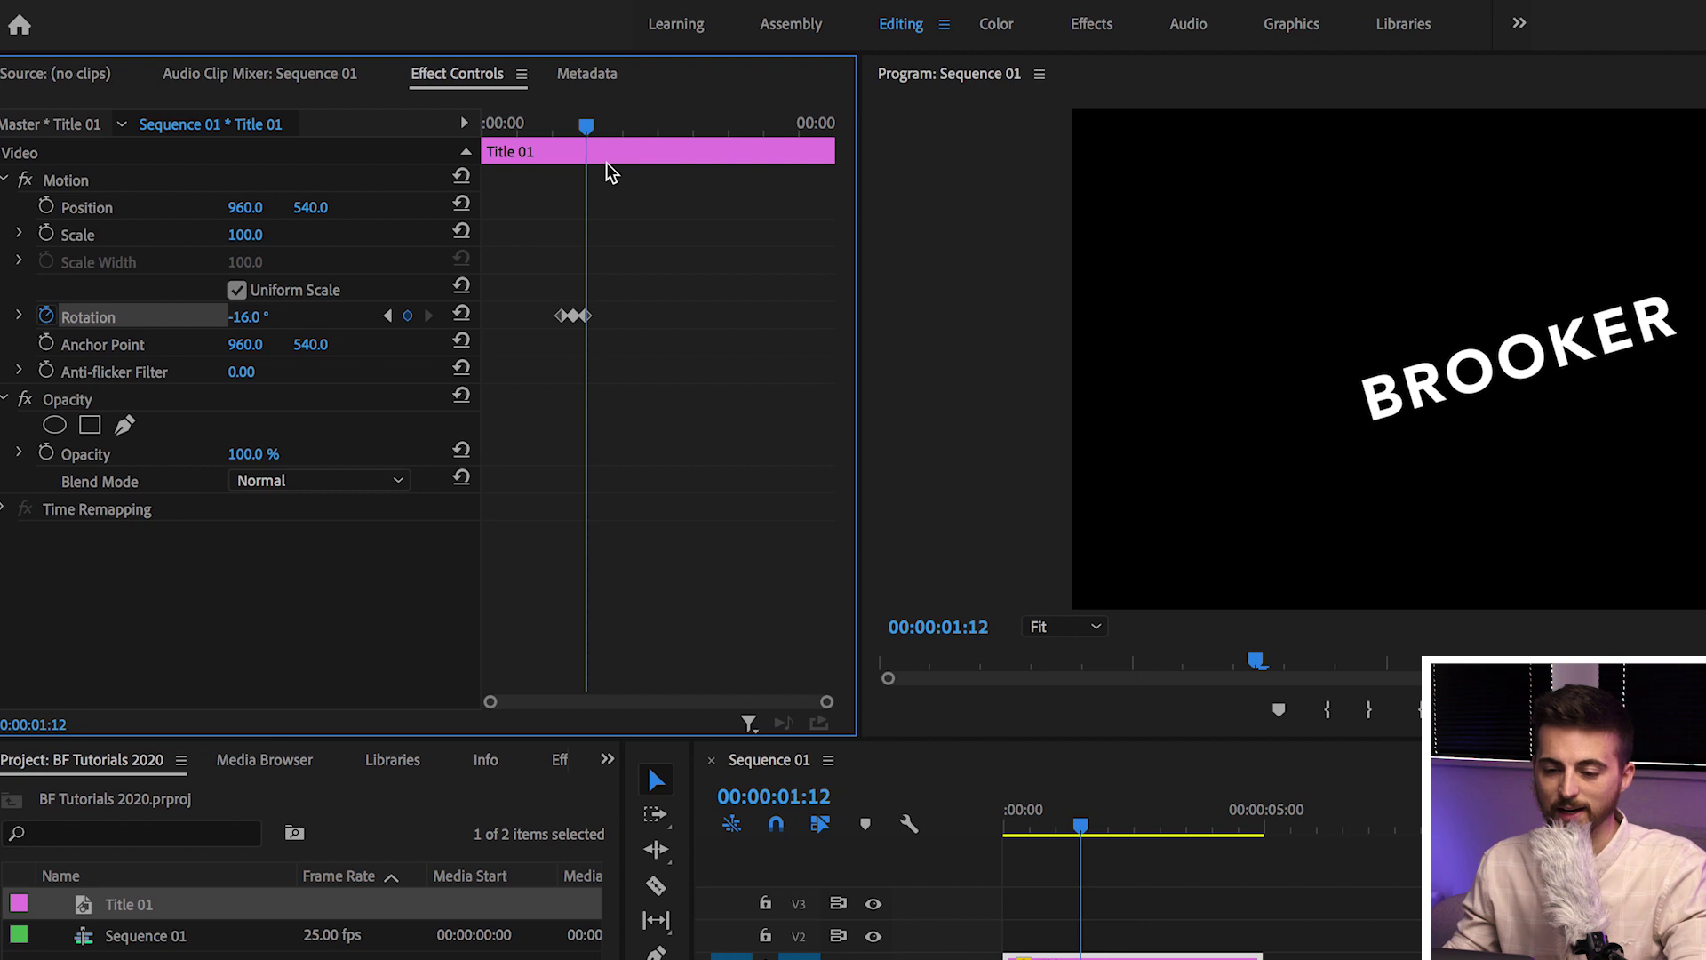
Step: Add a 12° Rotation keyframe at 00:00:01:15
mouse_move(551, 122)
left_mouse_down()
mouse_move(583, 122)
mouse_move(564, 124)
left_mouse_up()
key("shift+Right")
key("shift+Right")
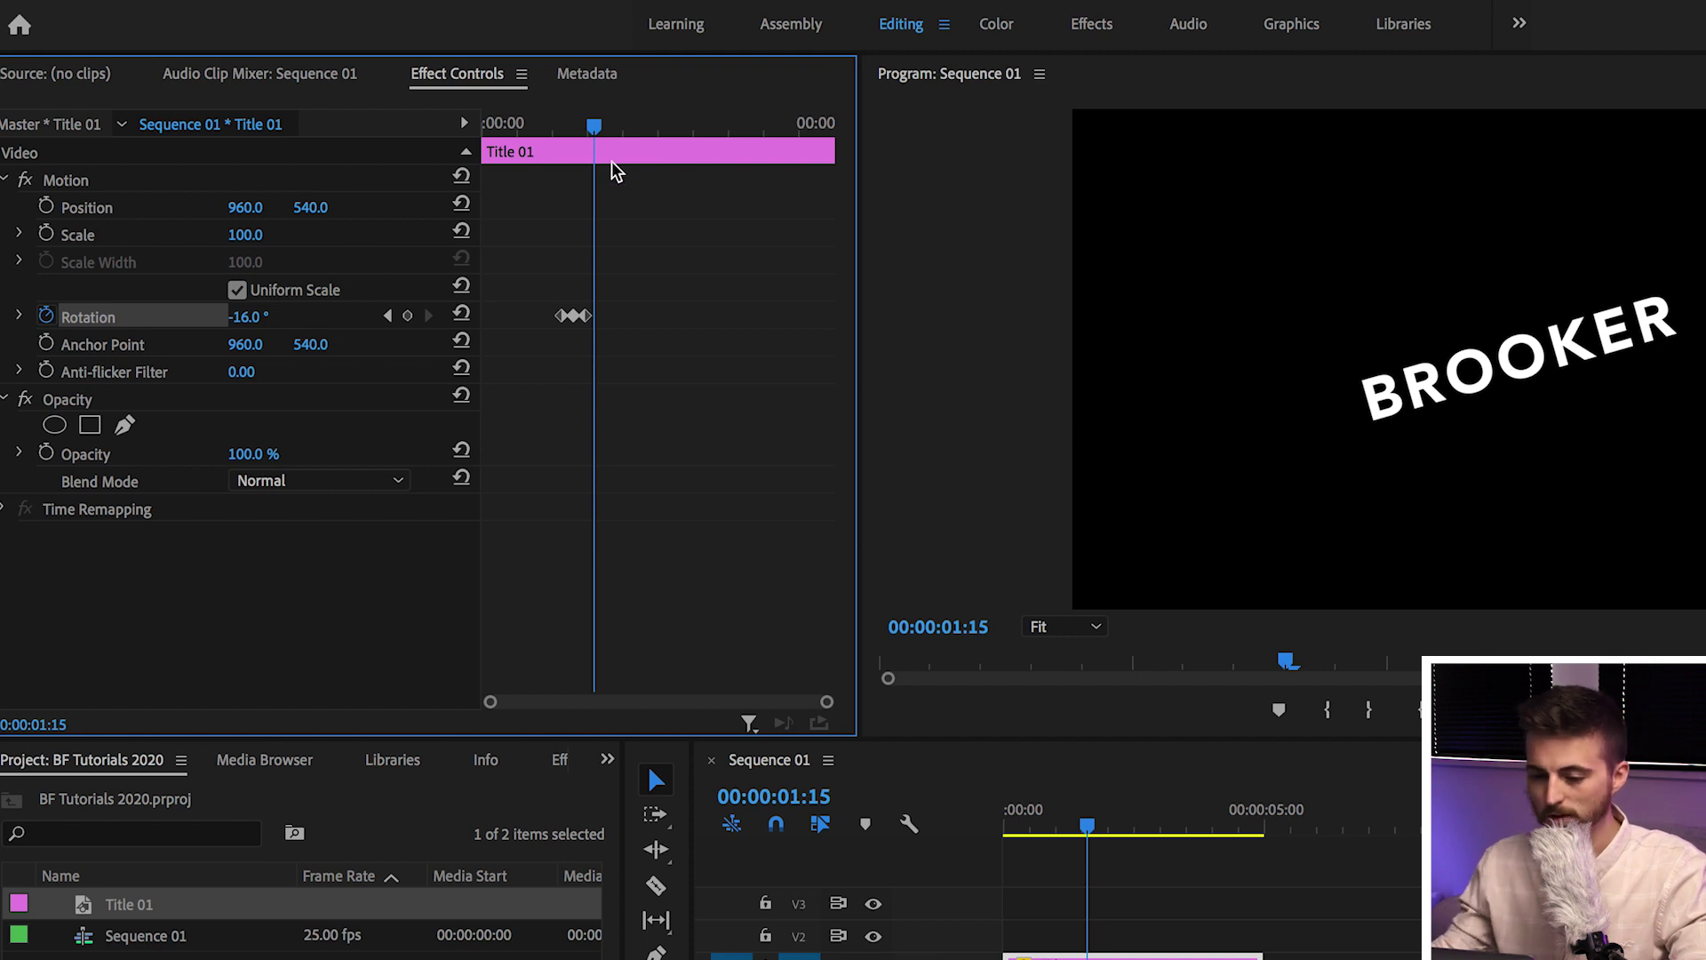
key("Left")
key("Left")
key("Left")
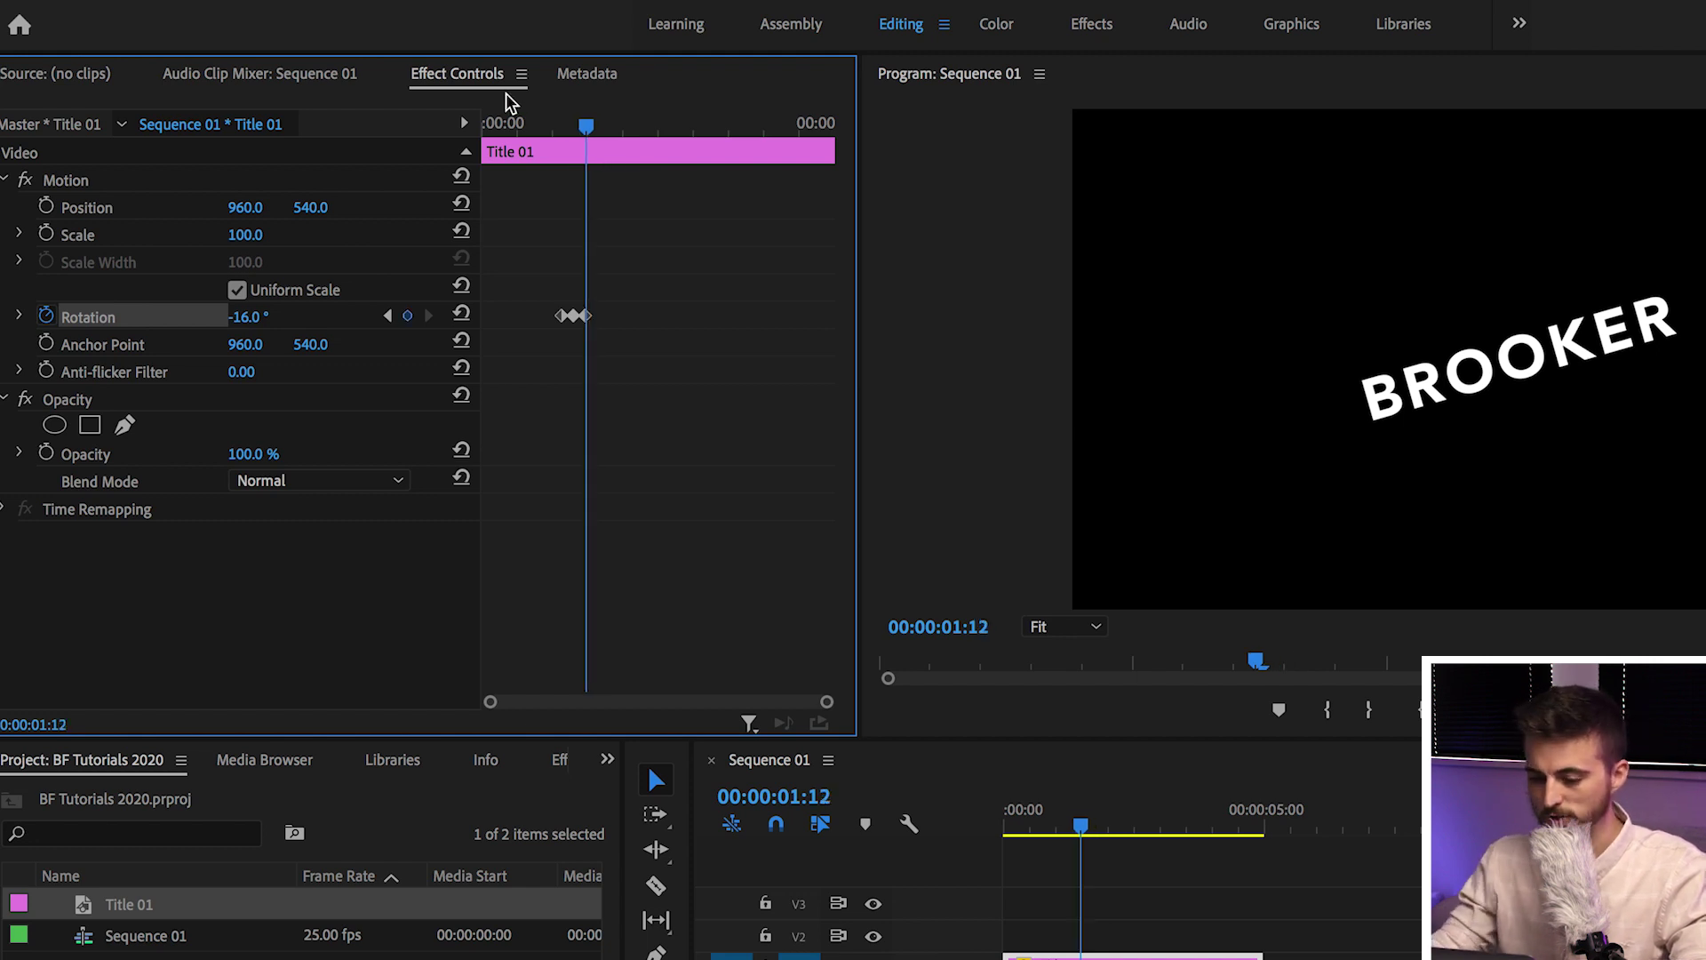
key("equal")
key("equal")
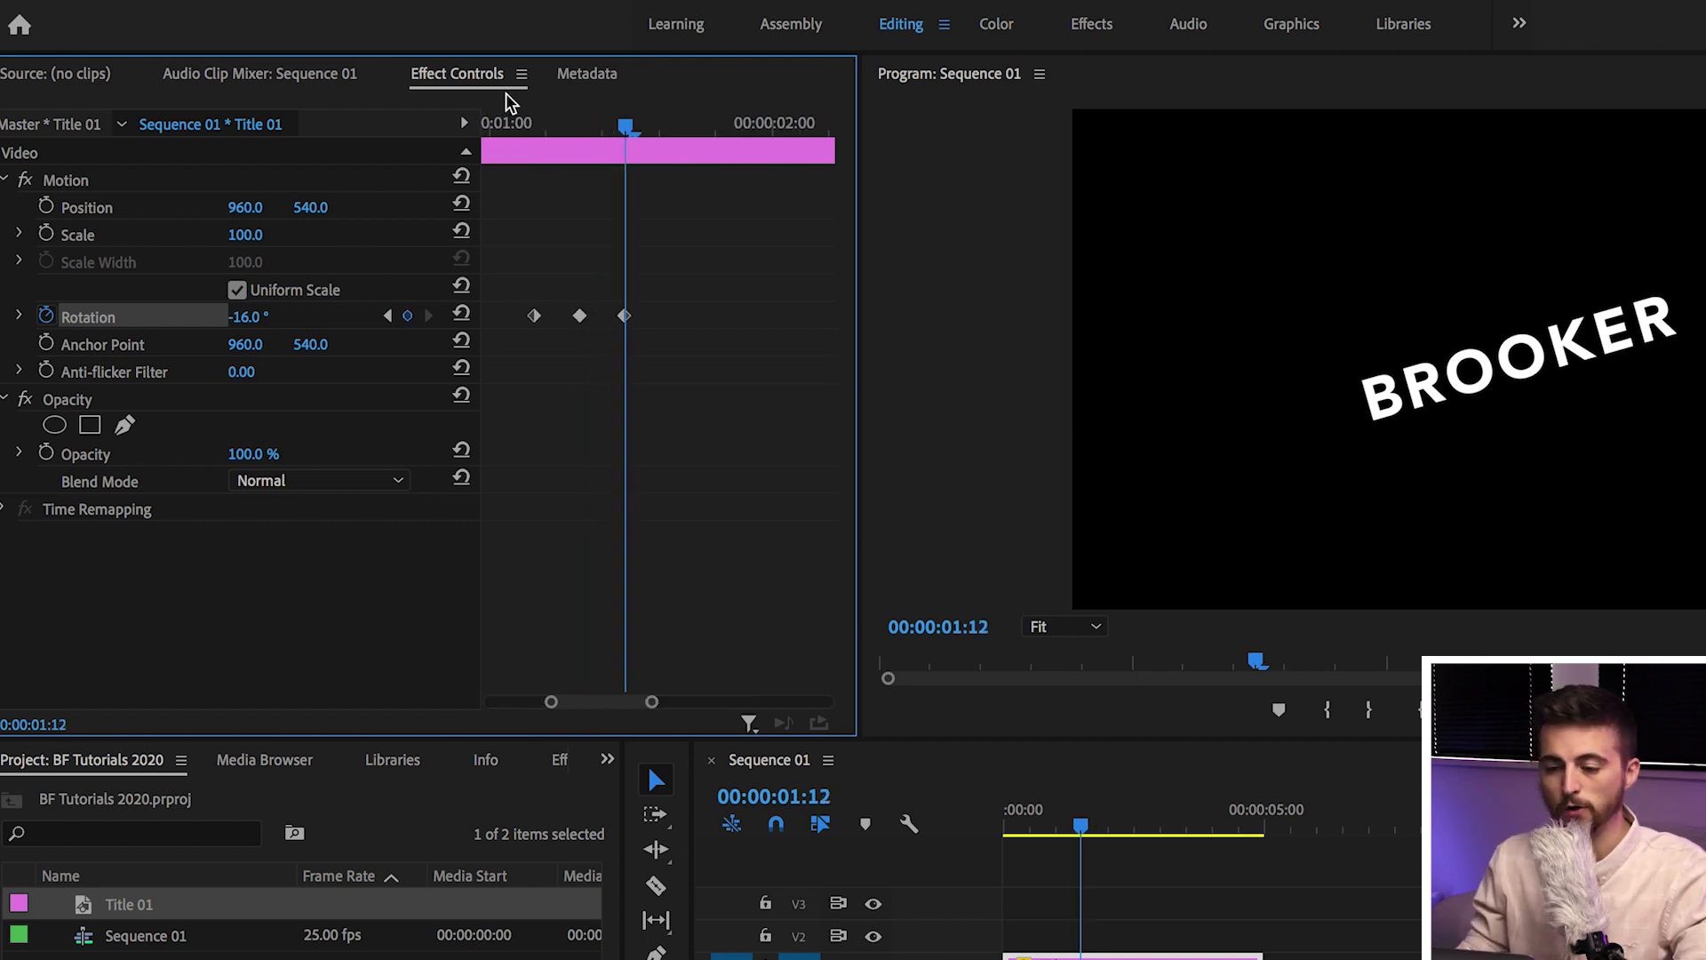
key("Right")
key("Right")
key("Right")
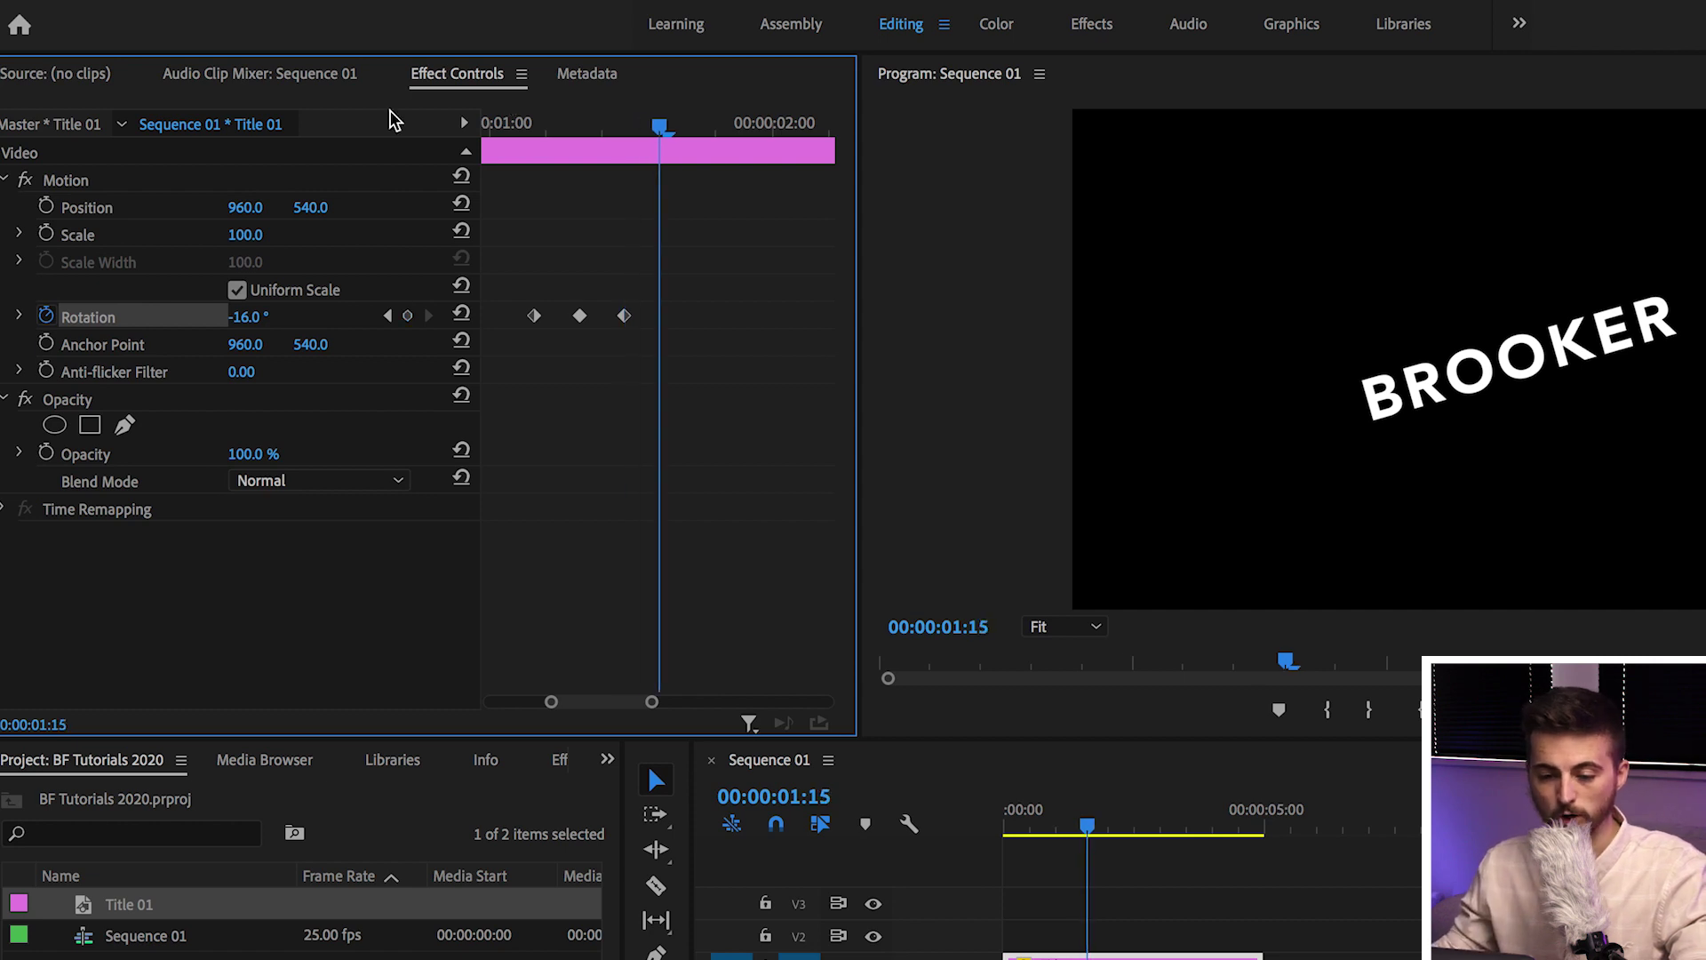
left_click(228, 319)
type("12")
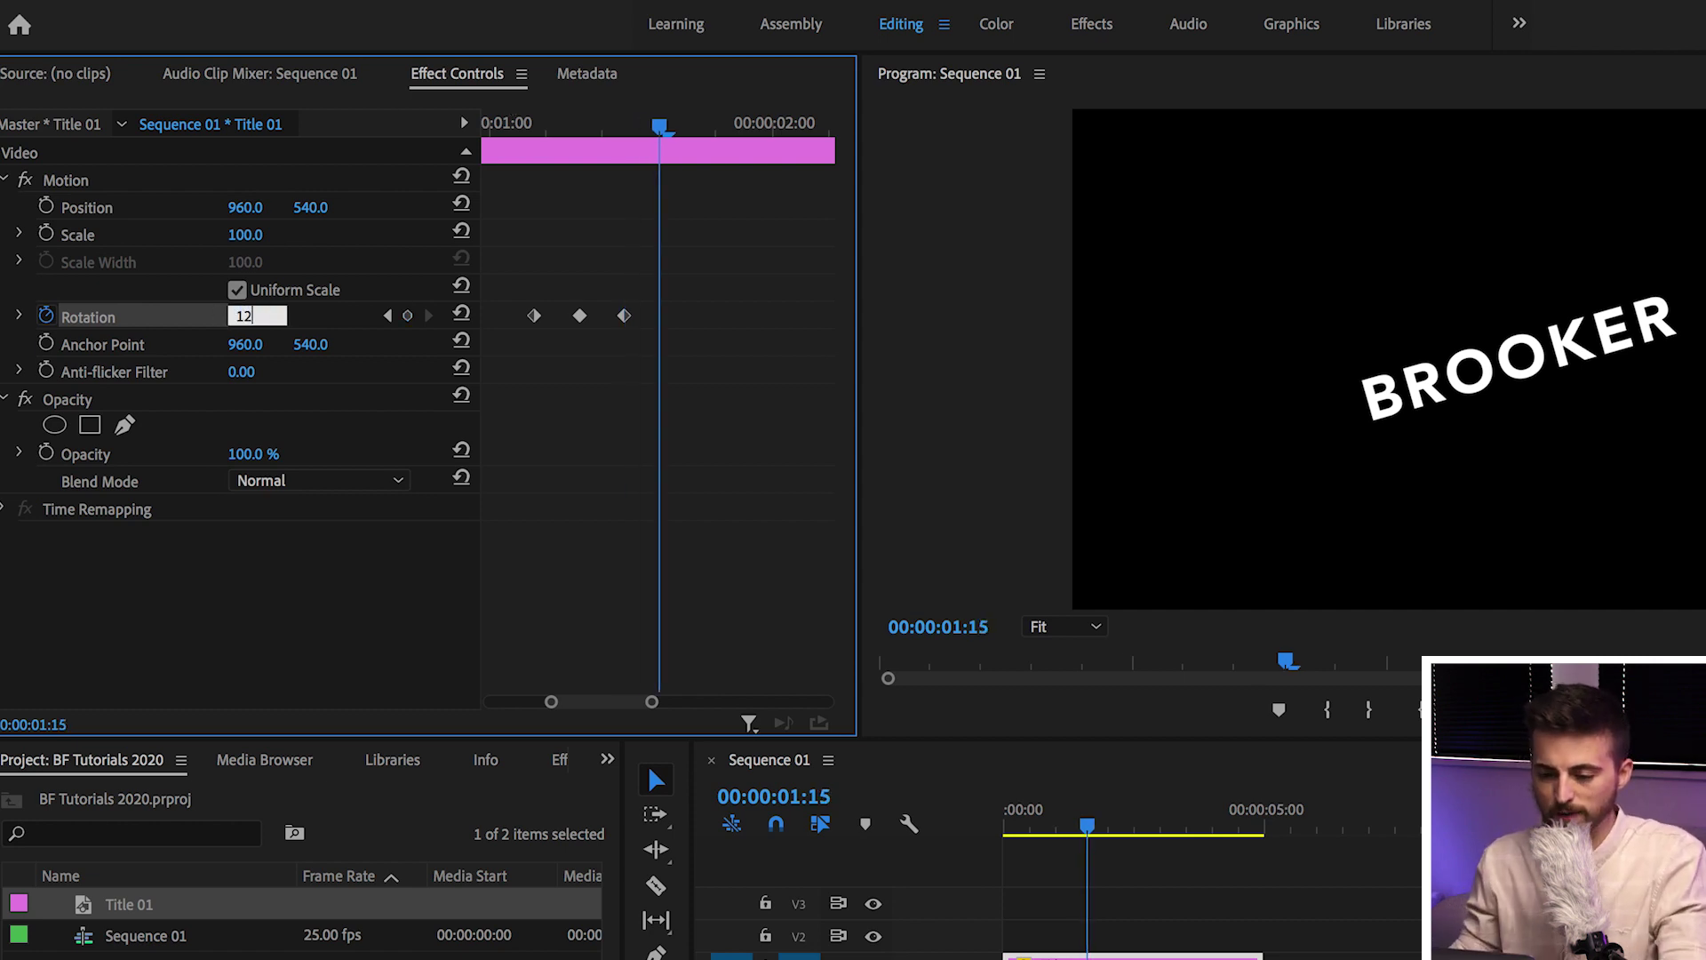
key("Return")
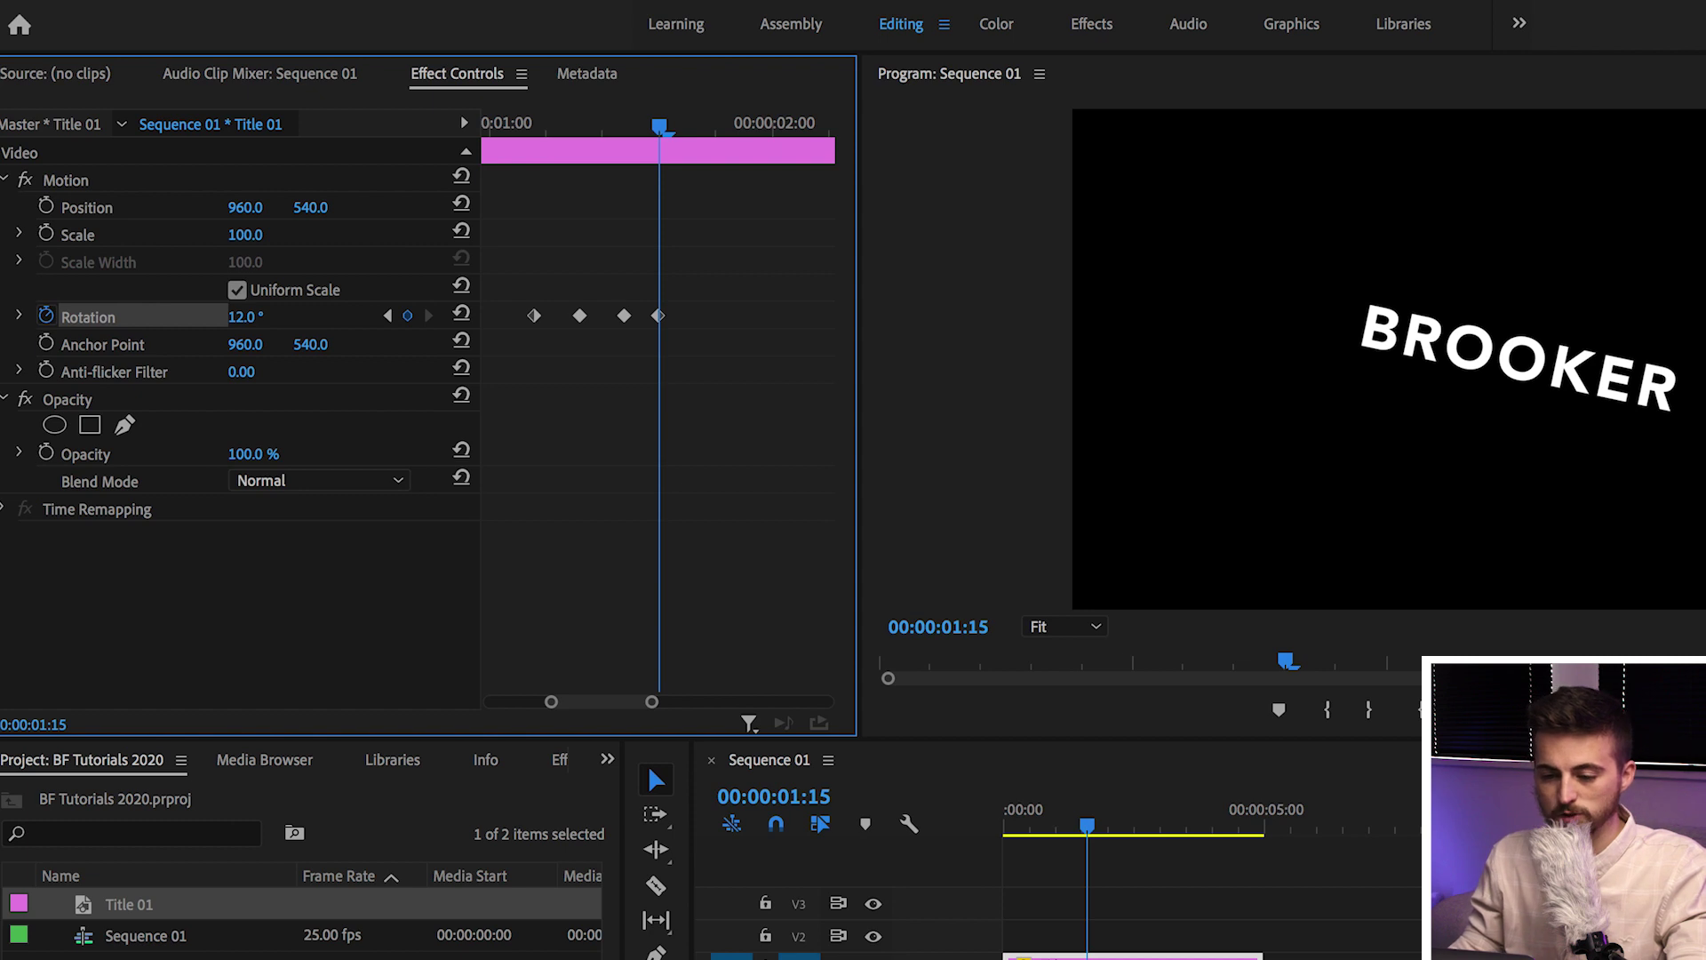
Step: Add a -12° Rotation keyframe at 00:00:01:19 and preview the shake so far
key("Right")
key("Right")
key("Right")
key("Right")
left_click(212, 318)
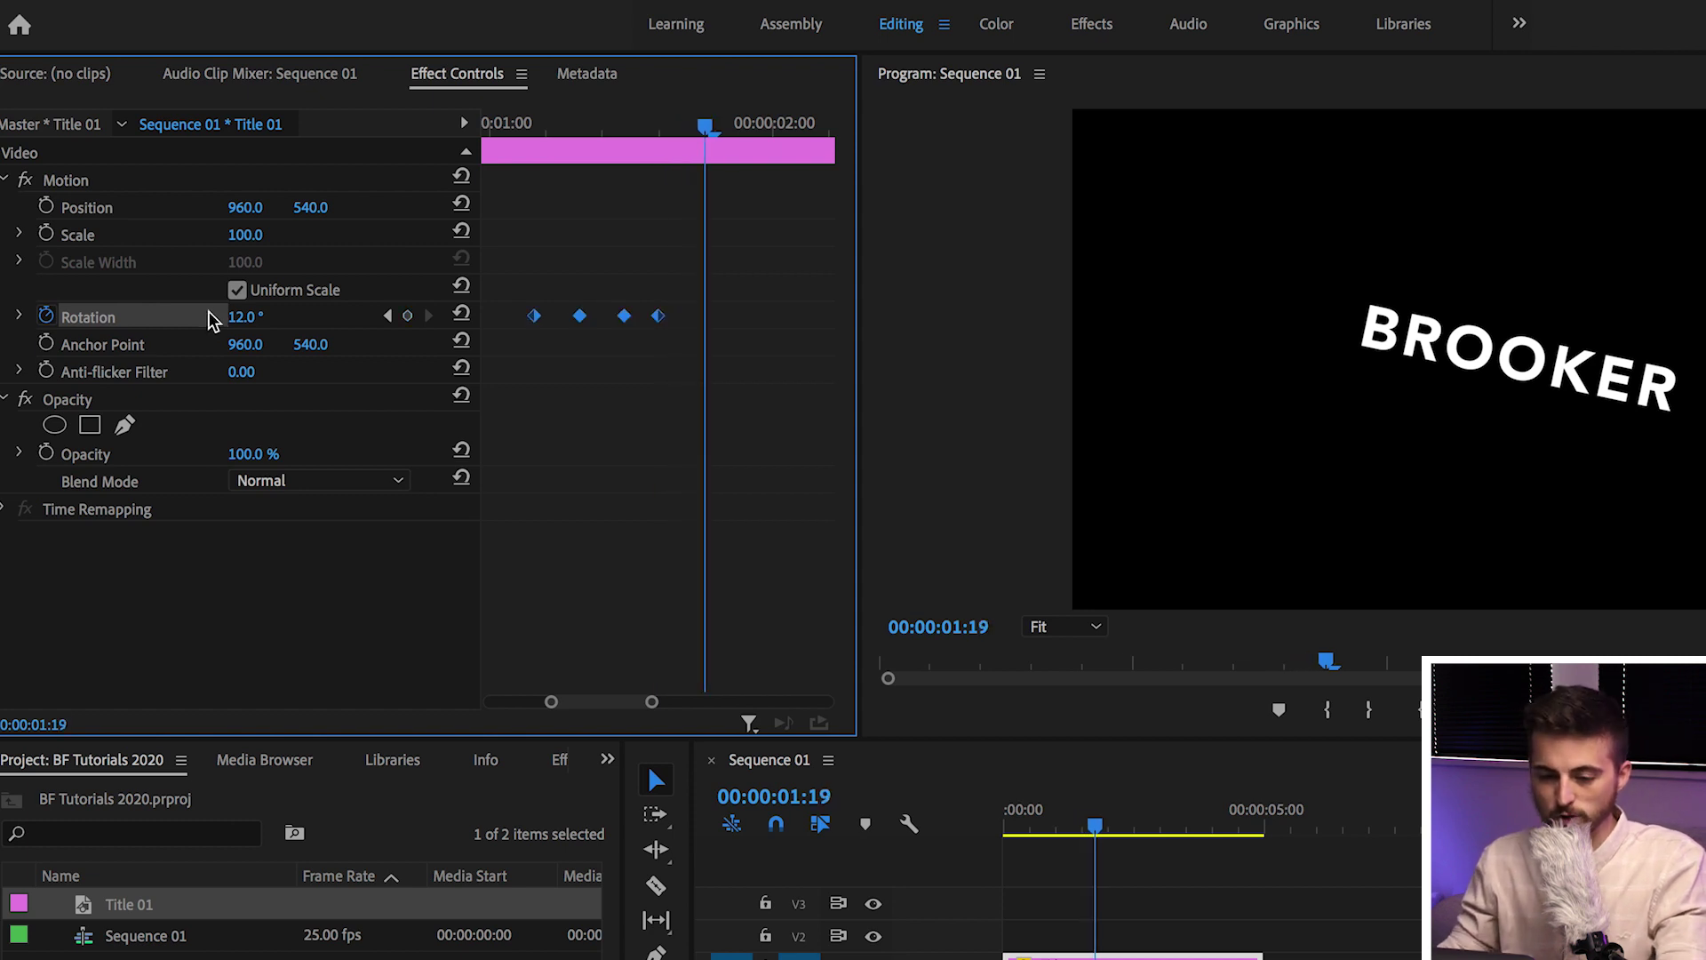
left_click(249, 316)
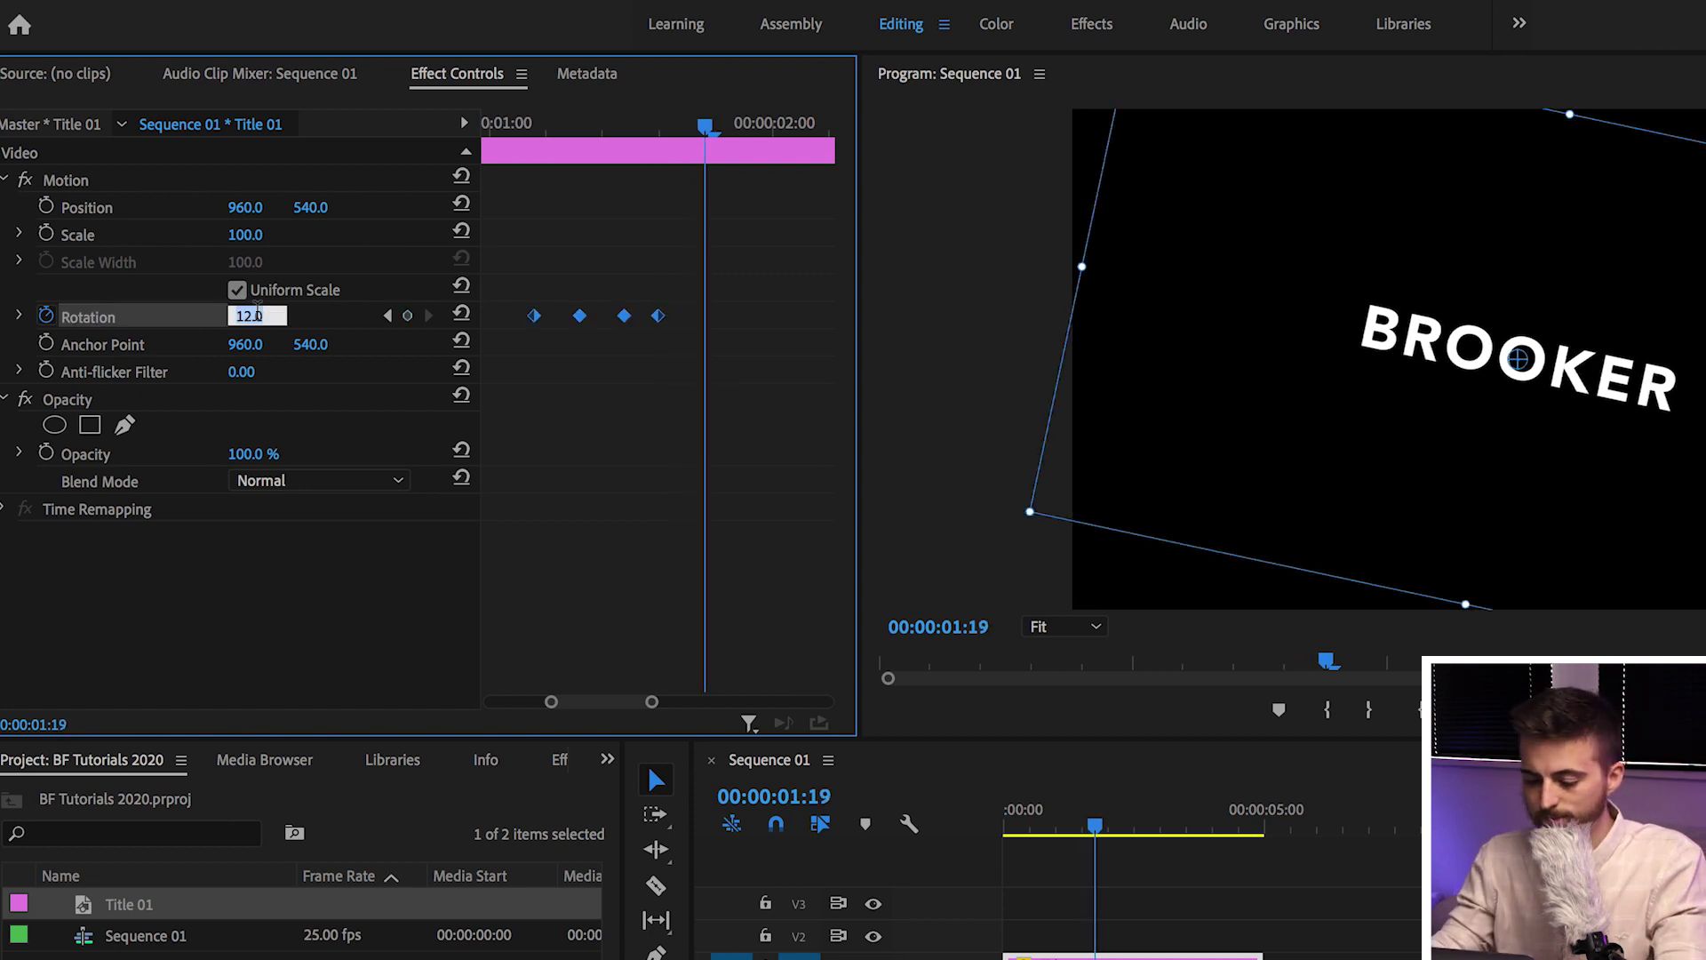
type("-12")
key("Return")
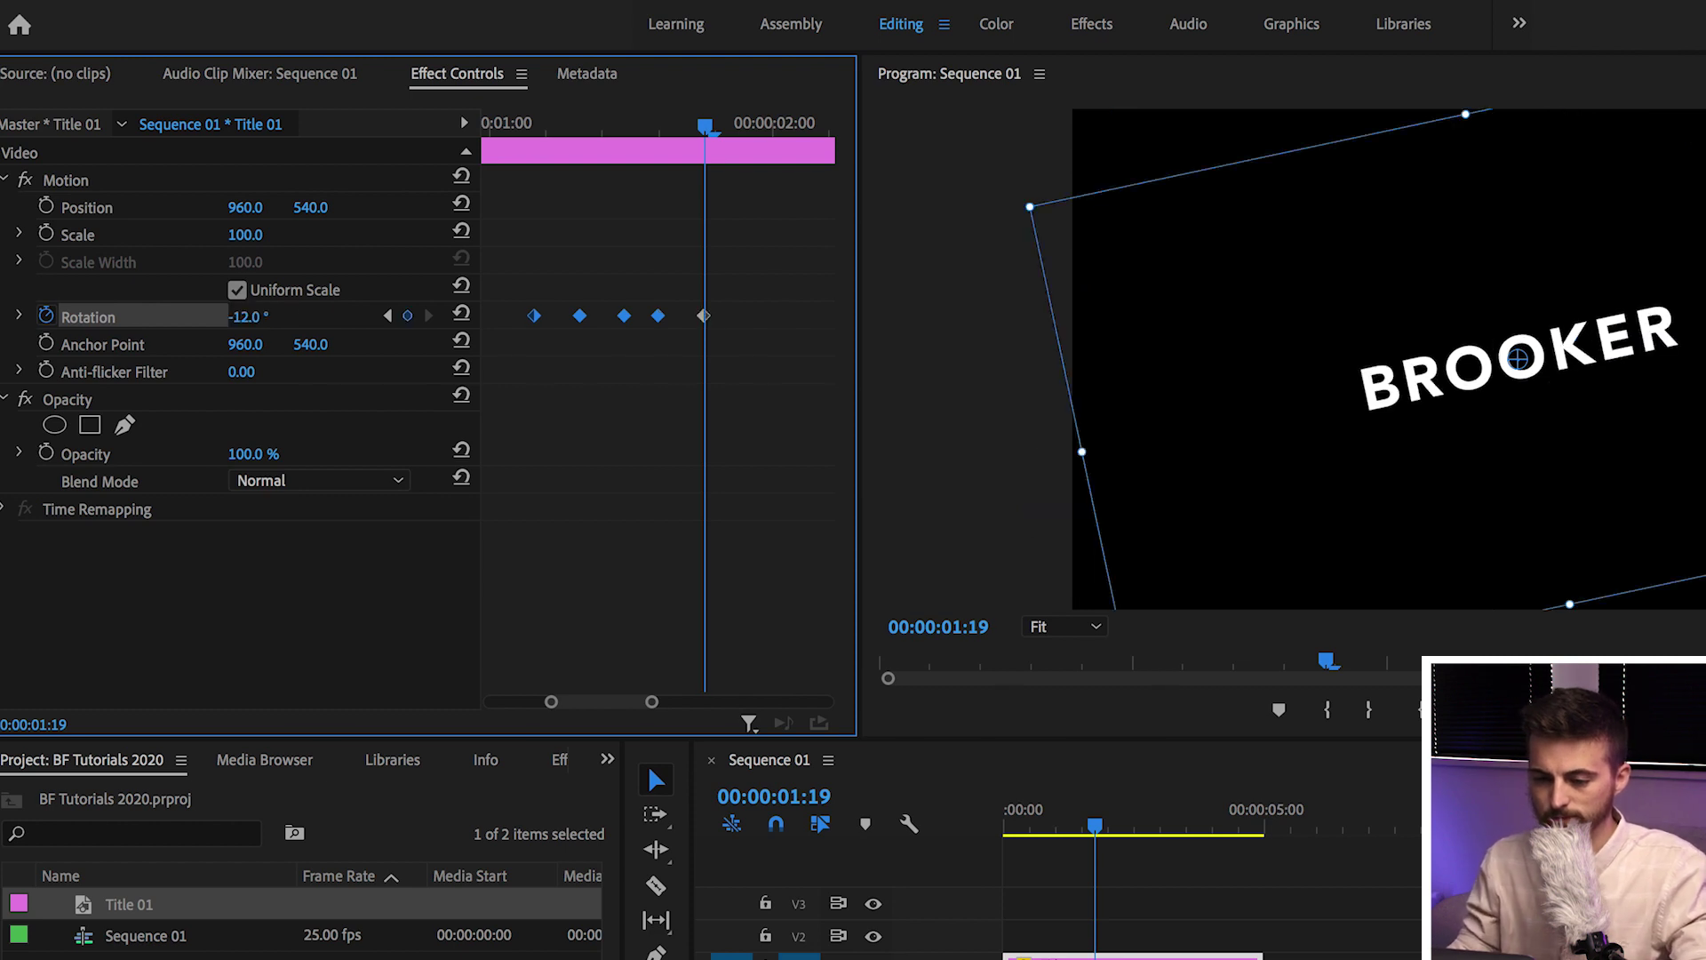
left_click_drag(704, 129, 539, 142)
key("space")
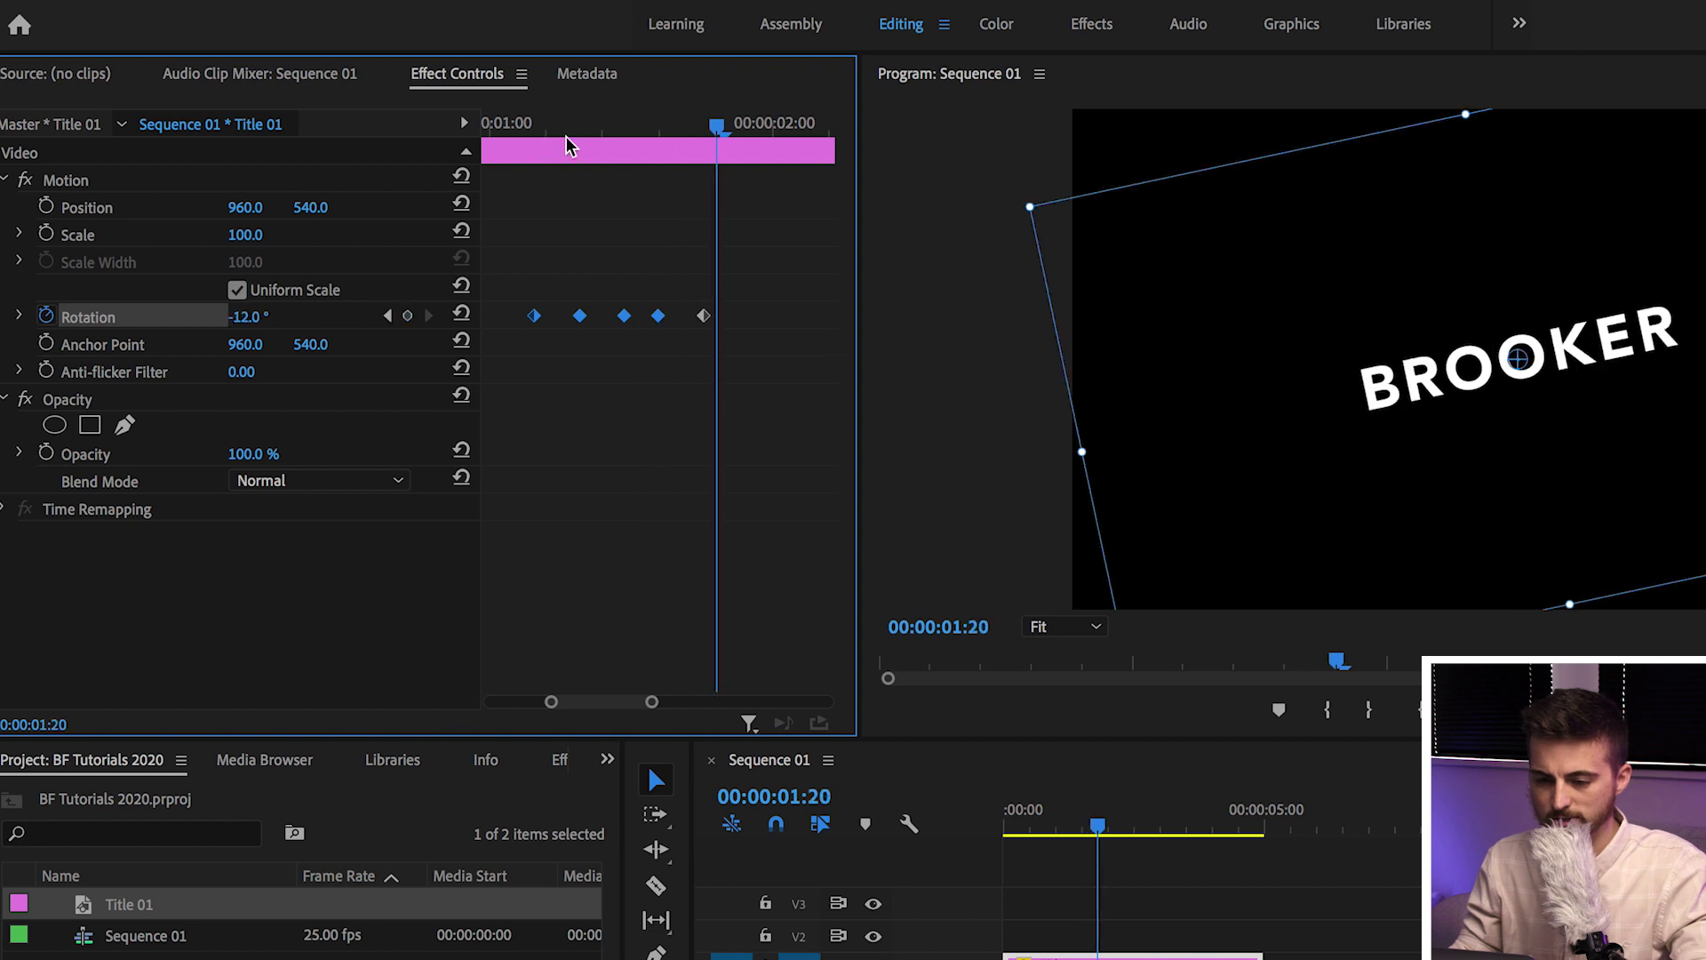
left_click_drag(718, 130, 739, 126)
Step: Key Rotation 8° at 00:00:01:22 and -7° at 00:00:02:00
left_click(260, 327)
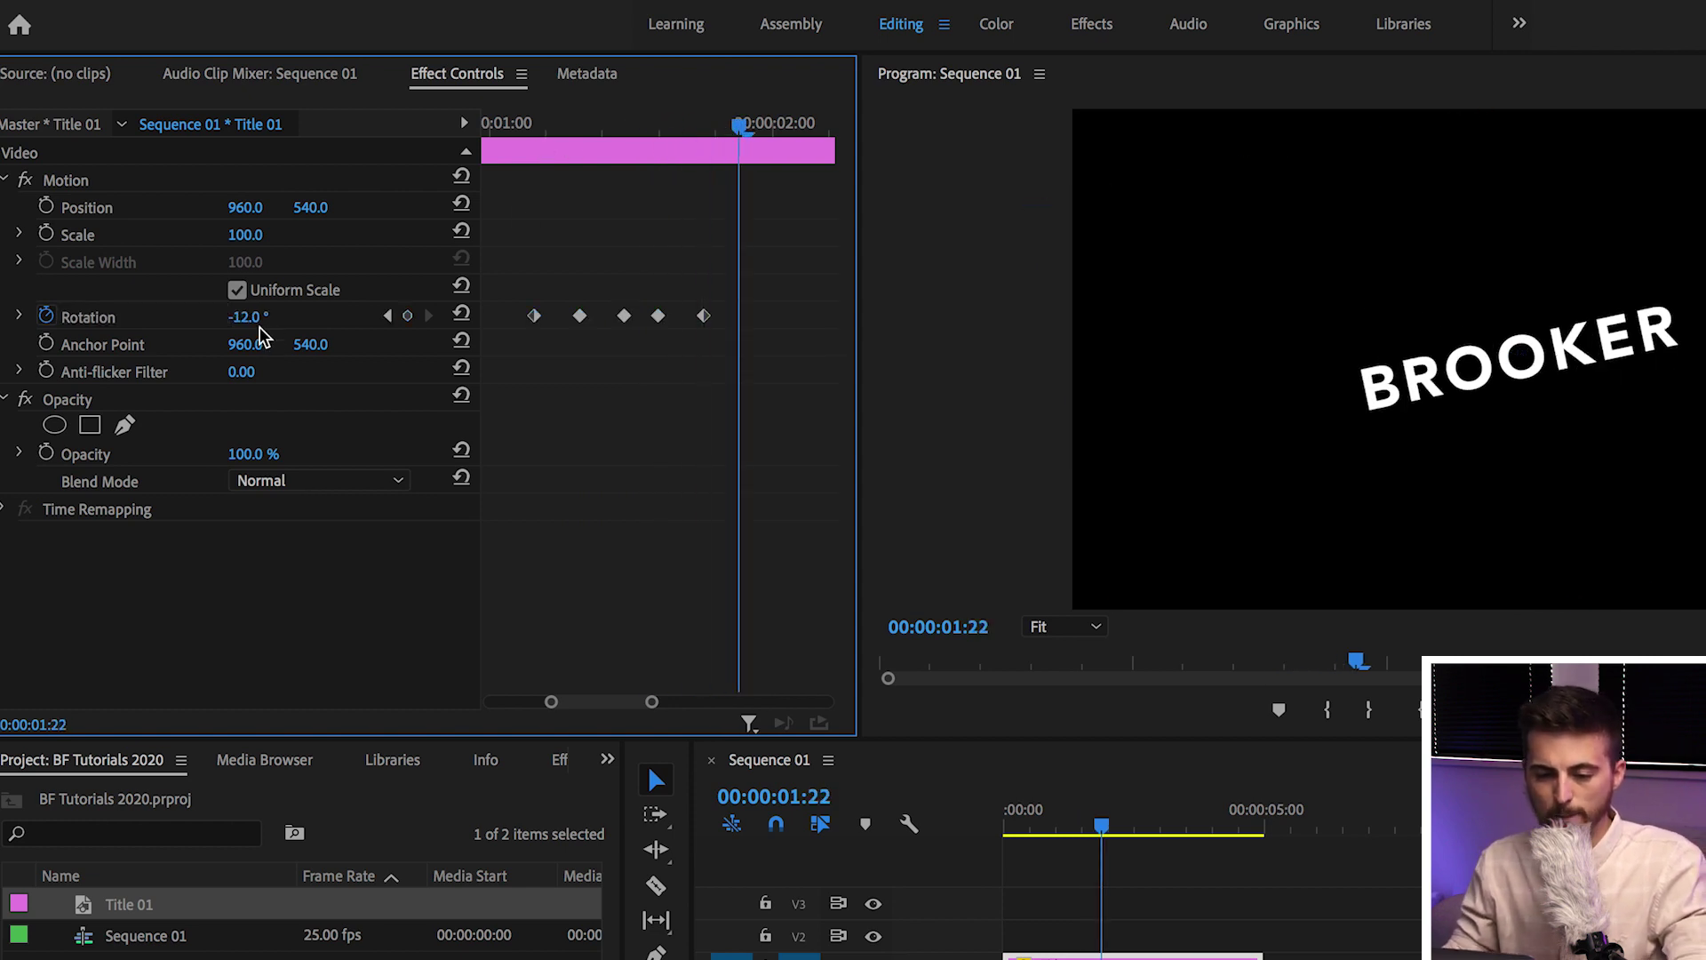
left_click(253, 316)
type("8")
key("Return")
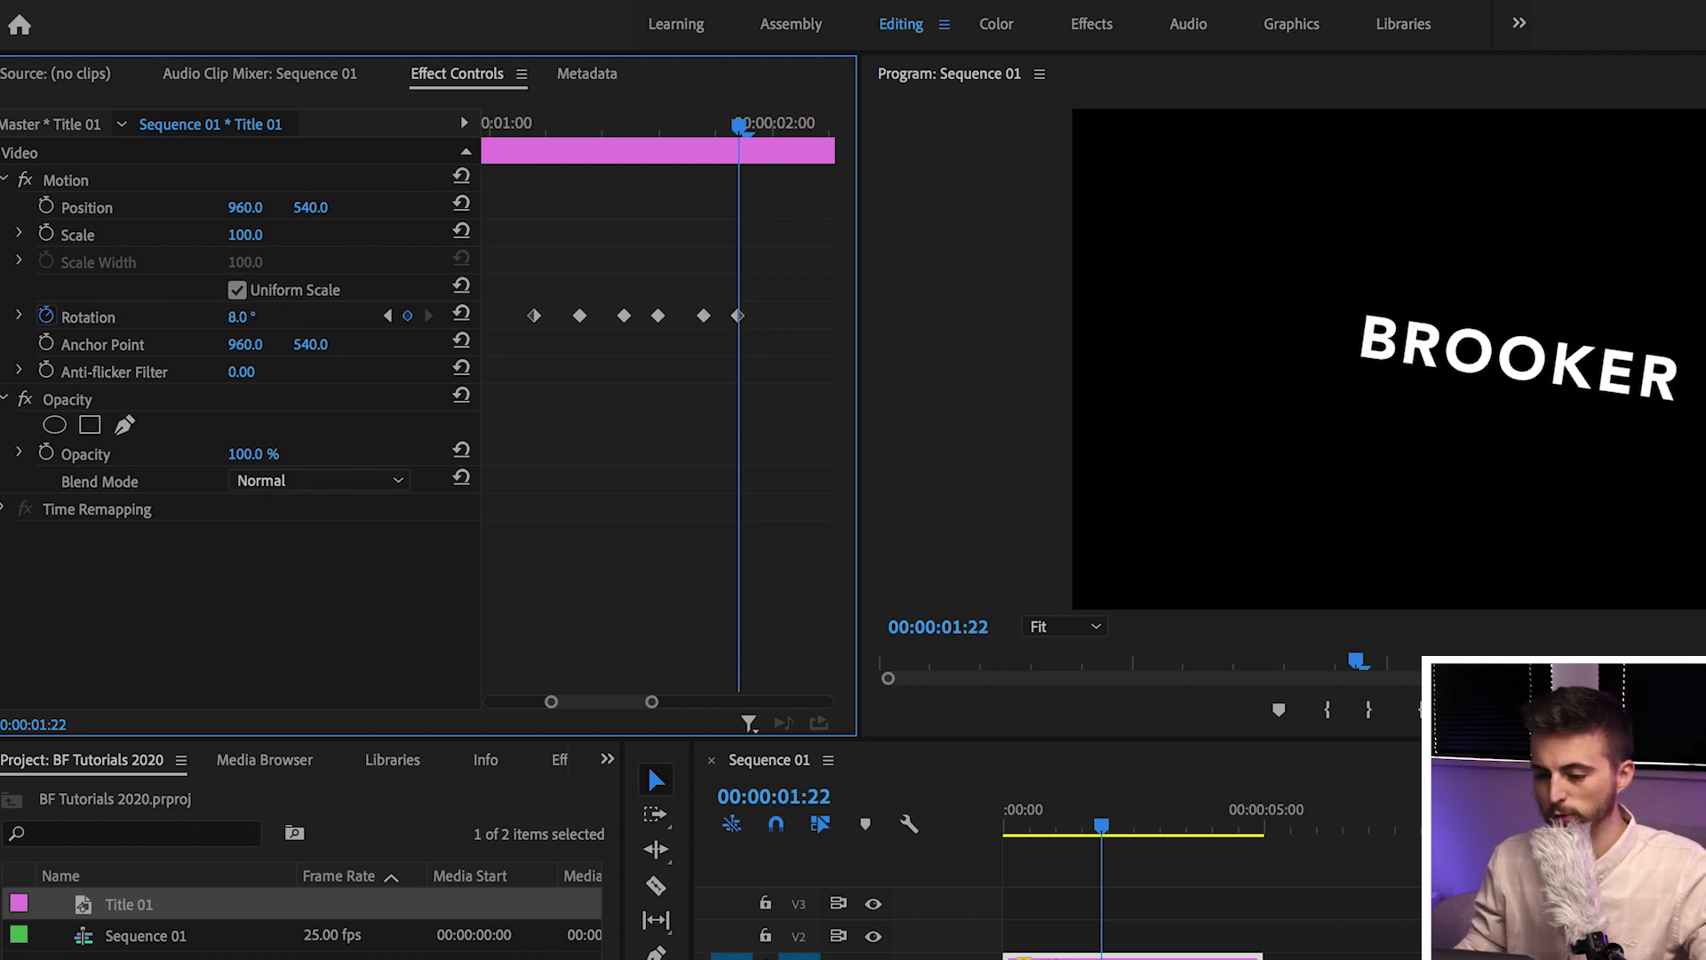
key("Right")
key("Right")
key("Right")
left_click(257, 315)
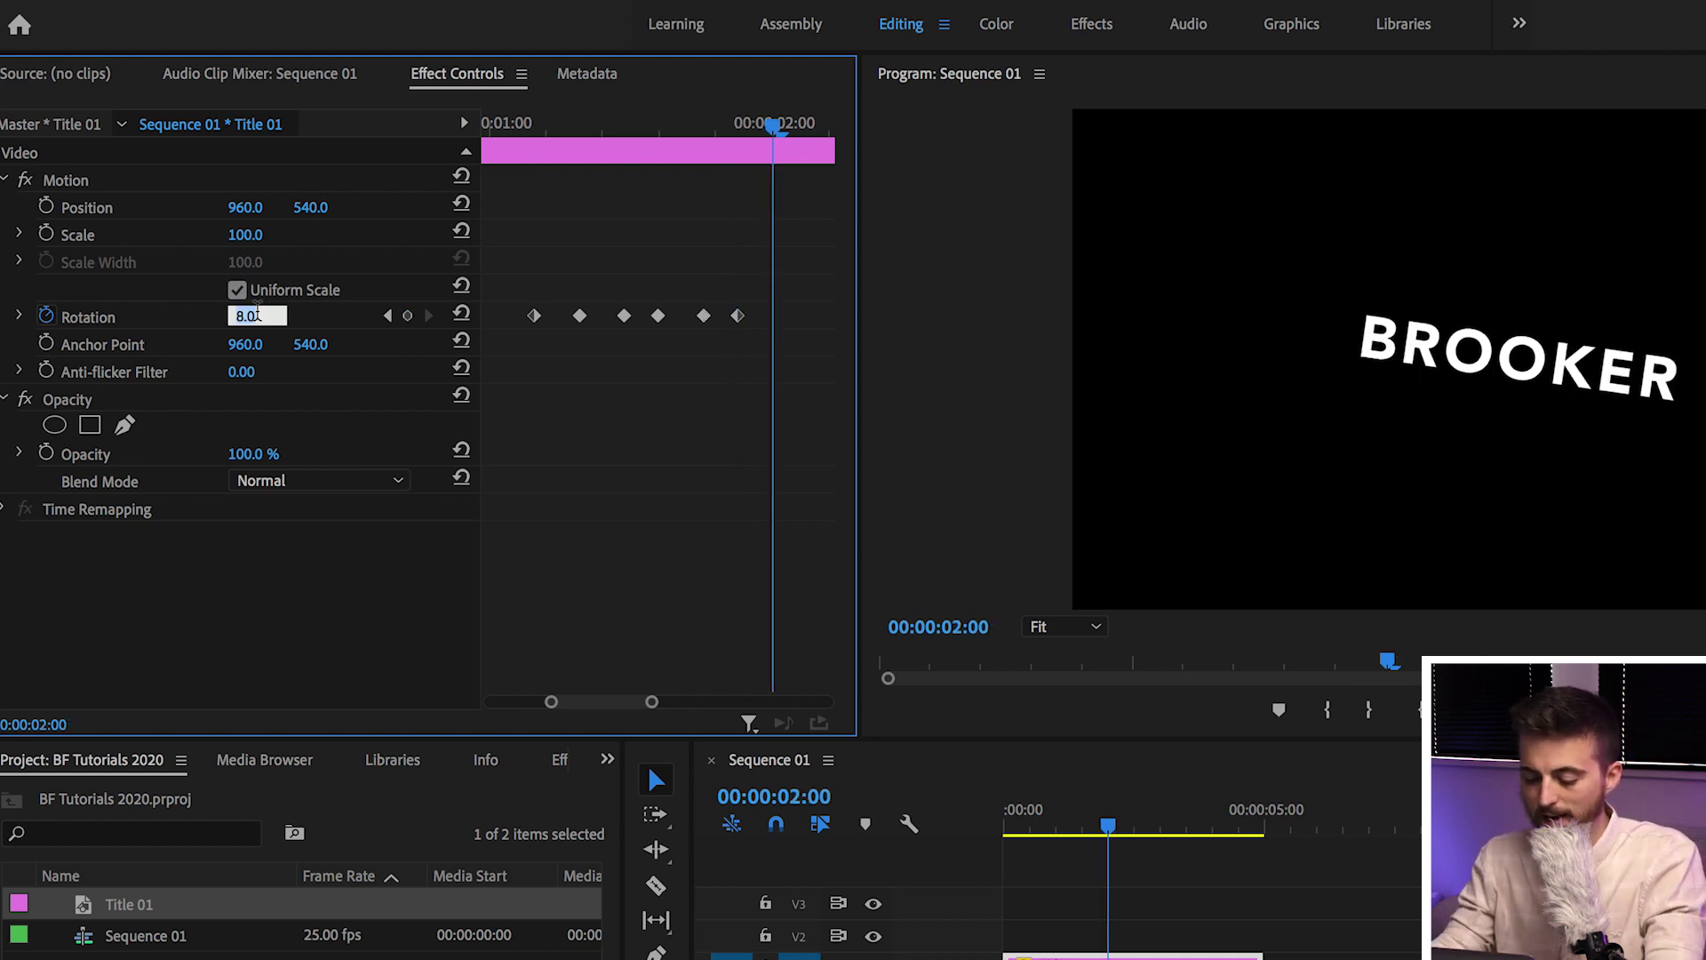
type("-7")
key("Return")
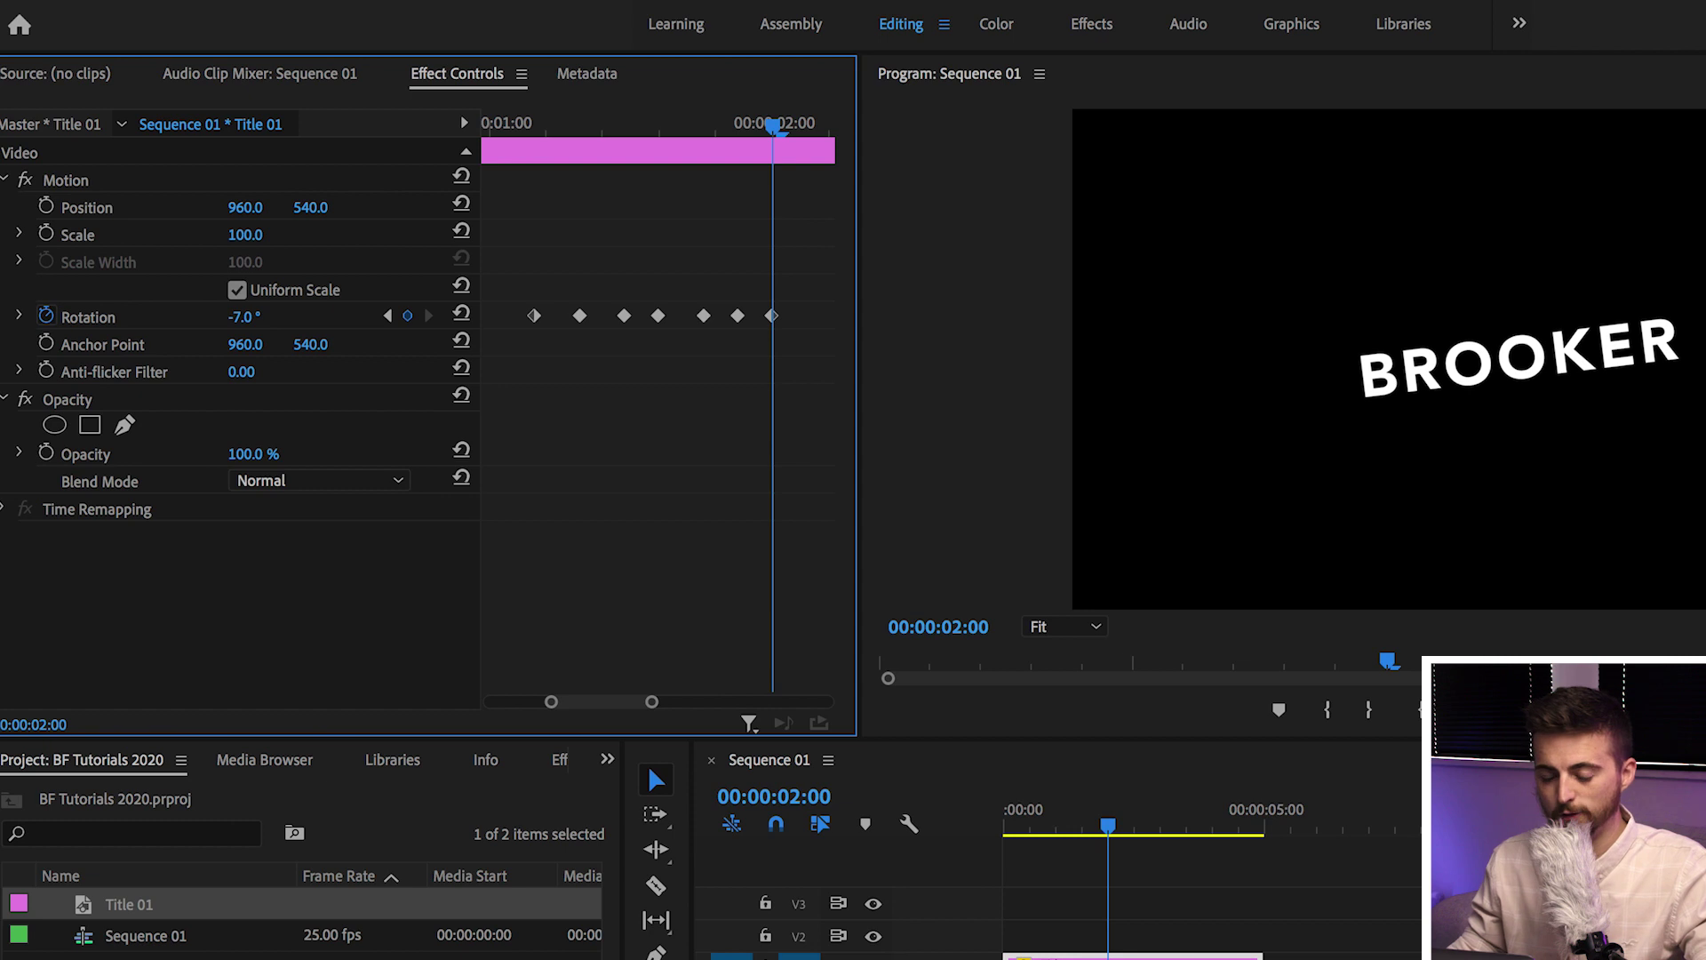
Step: Key Rotation 4°, -2°, 1° and 0° at 02:04, 02:08, 02:12 and 02:16
key("Right")
key("Right")
key("Right")
key("Right")
left_click(249, 316)
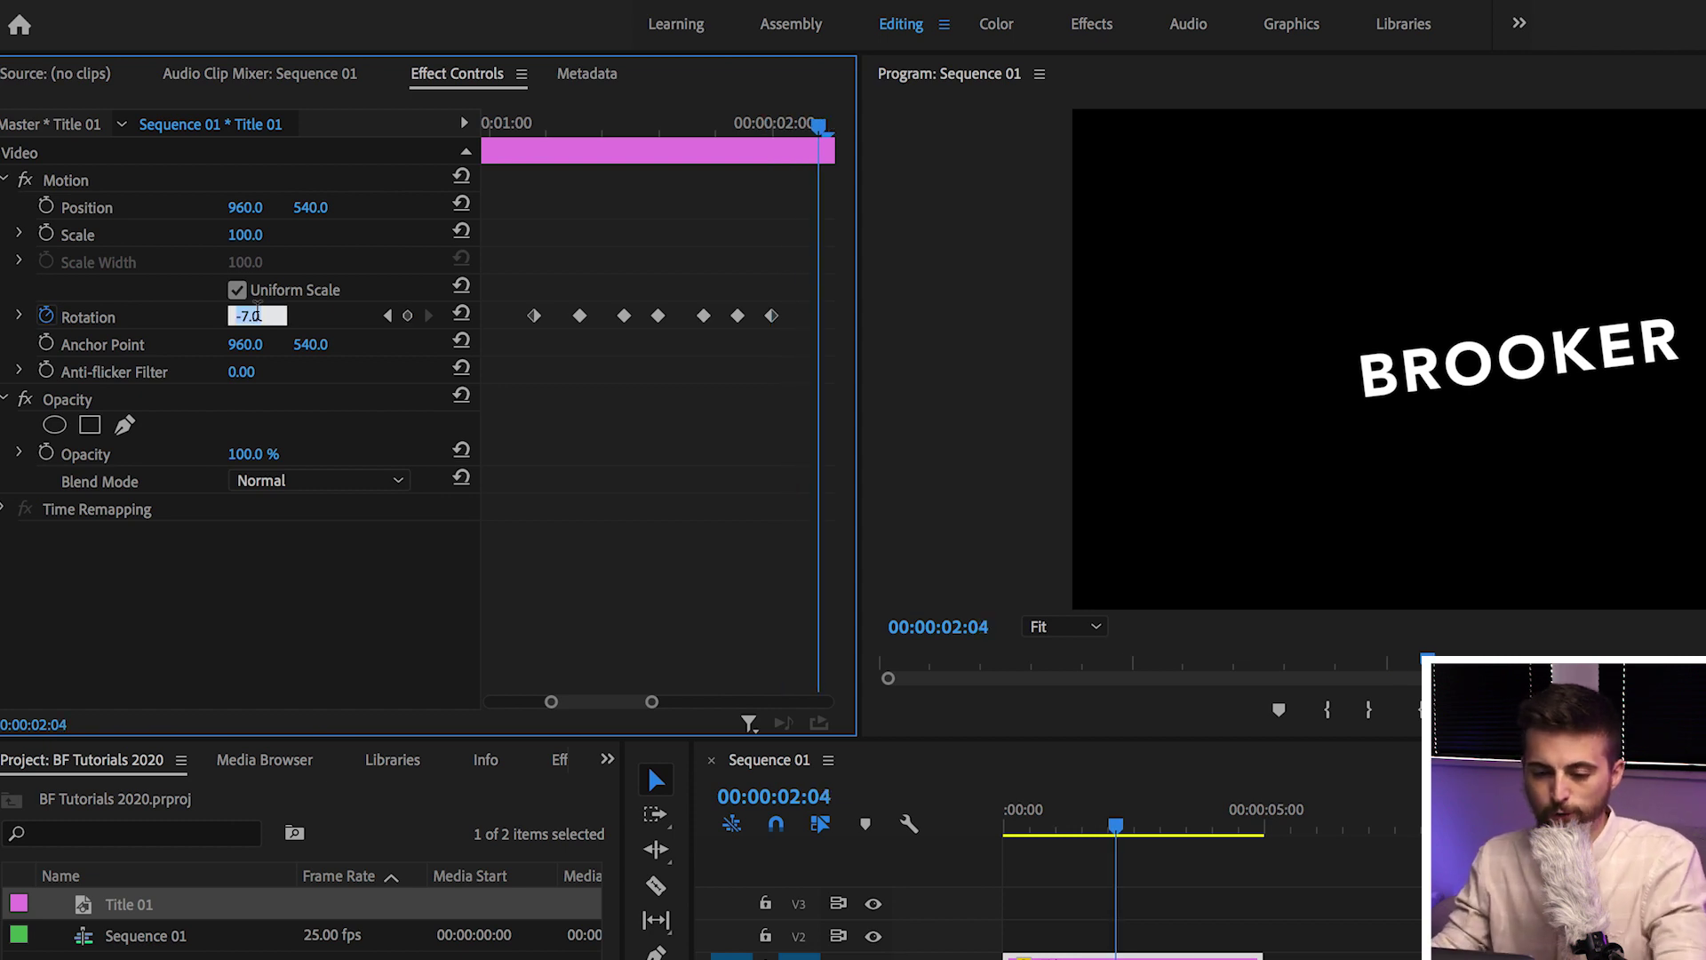
type("4")
key("Return")
key("Right")
key("Right")
key("Right")
key("Right")
left_click(256, 315)
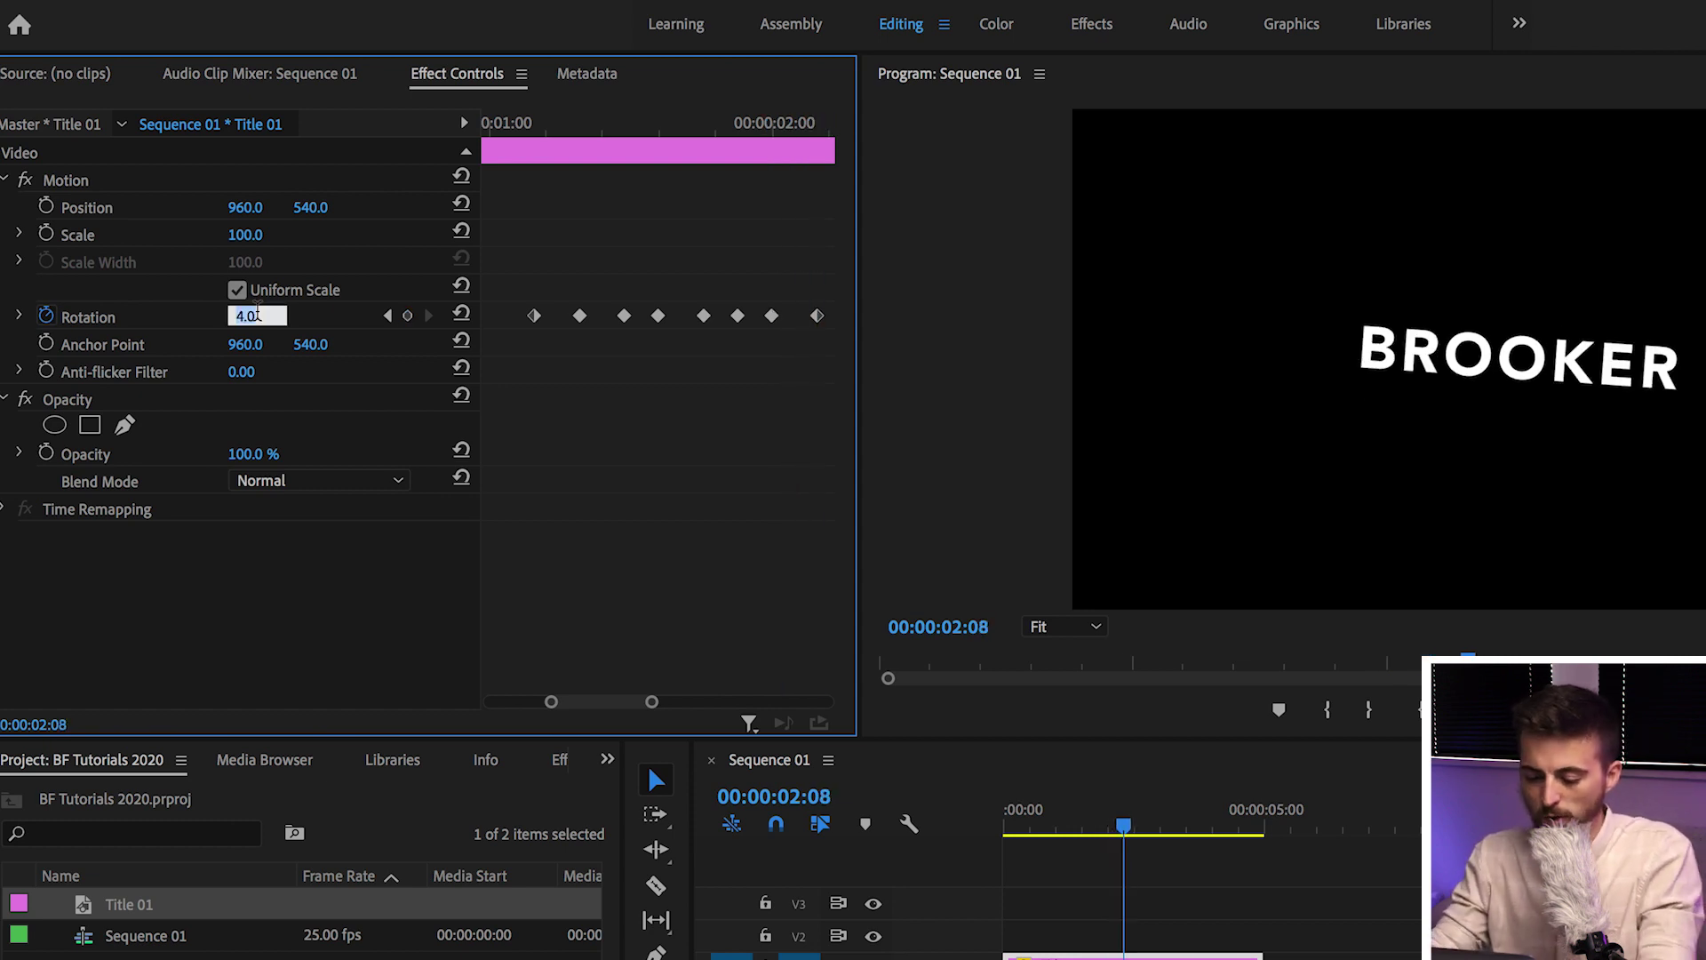
key("Return")
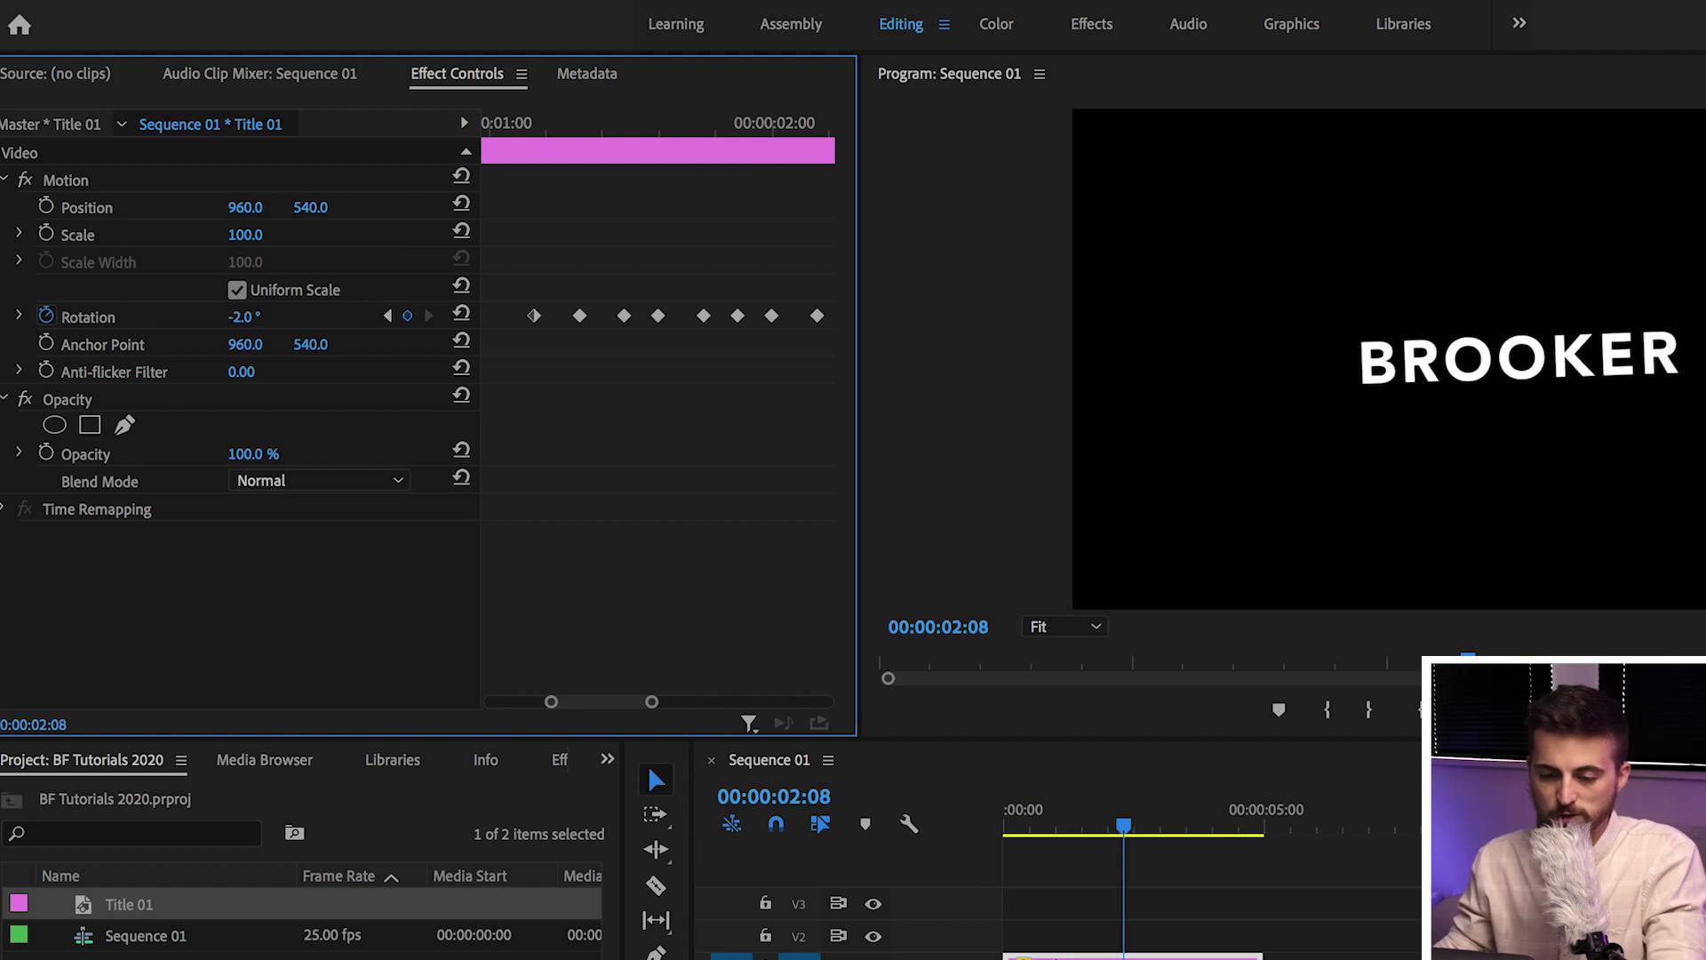
key("Right")
key("Right")
key("Right")
key("Right")
type("1")
key("Return")
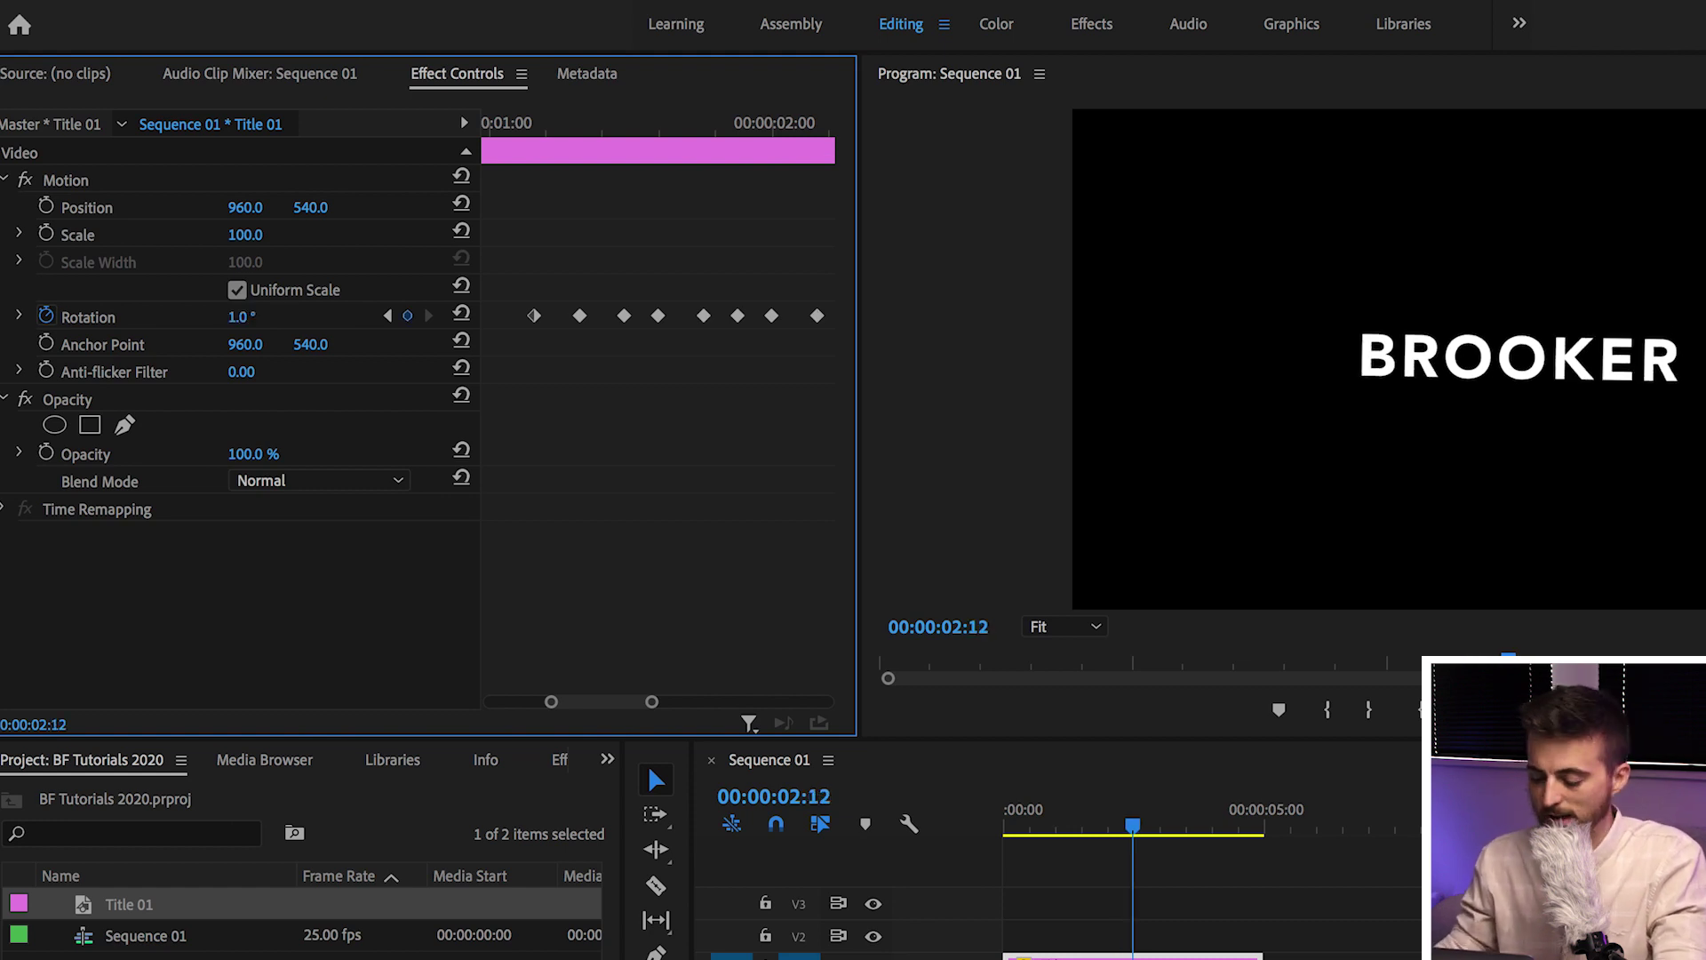
key("Right")
key("Right")
key("Right")
key("Right")
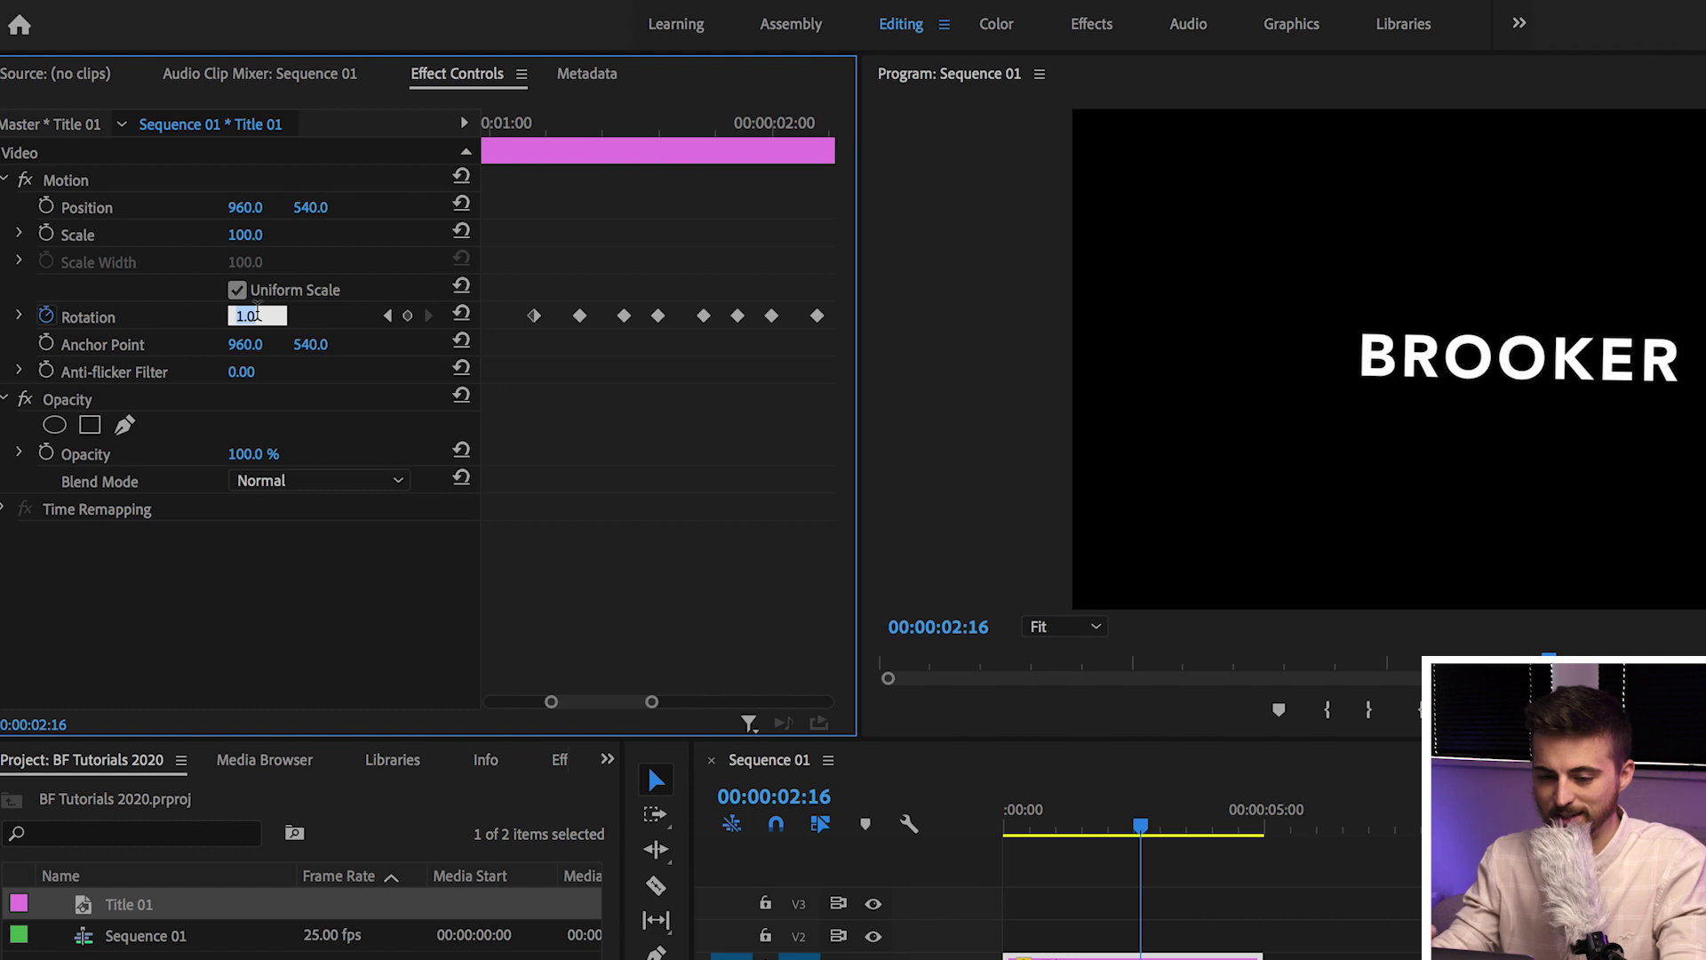
type("0")
key("Return")
key("minus")
key("minus")
key("minus")
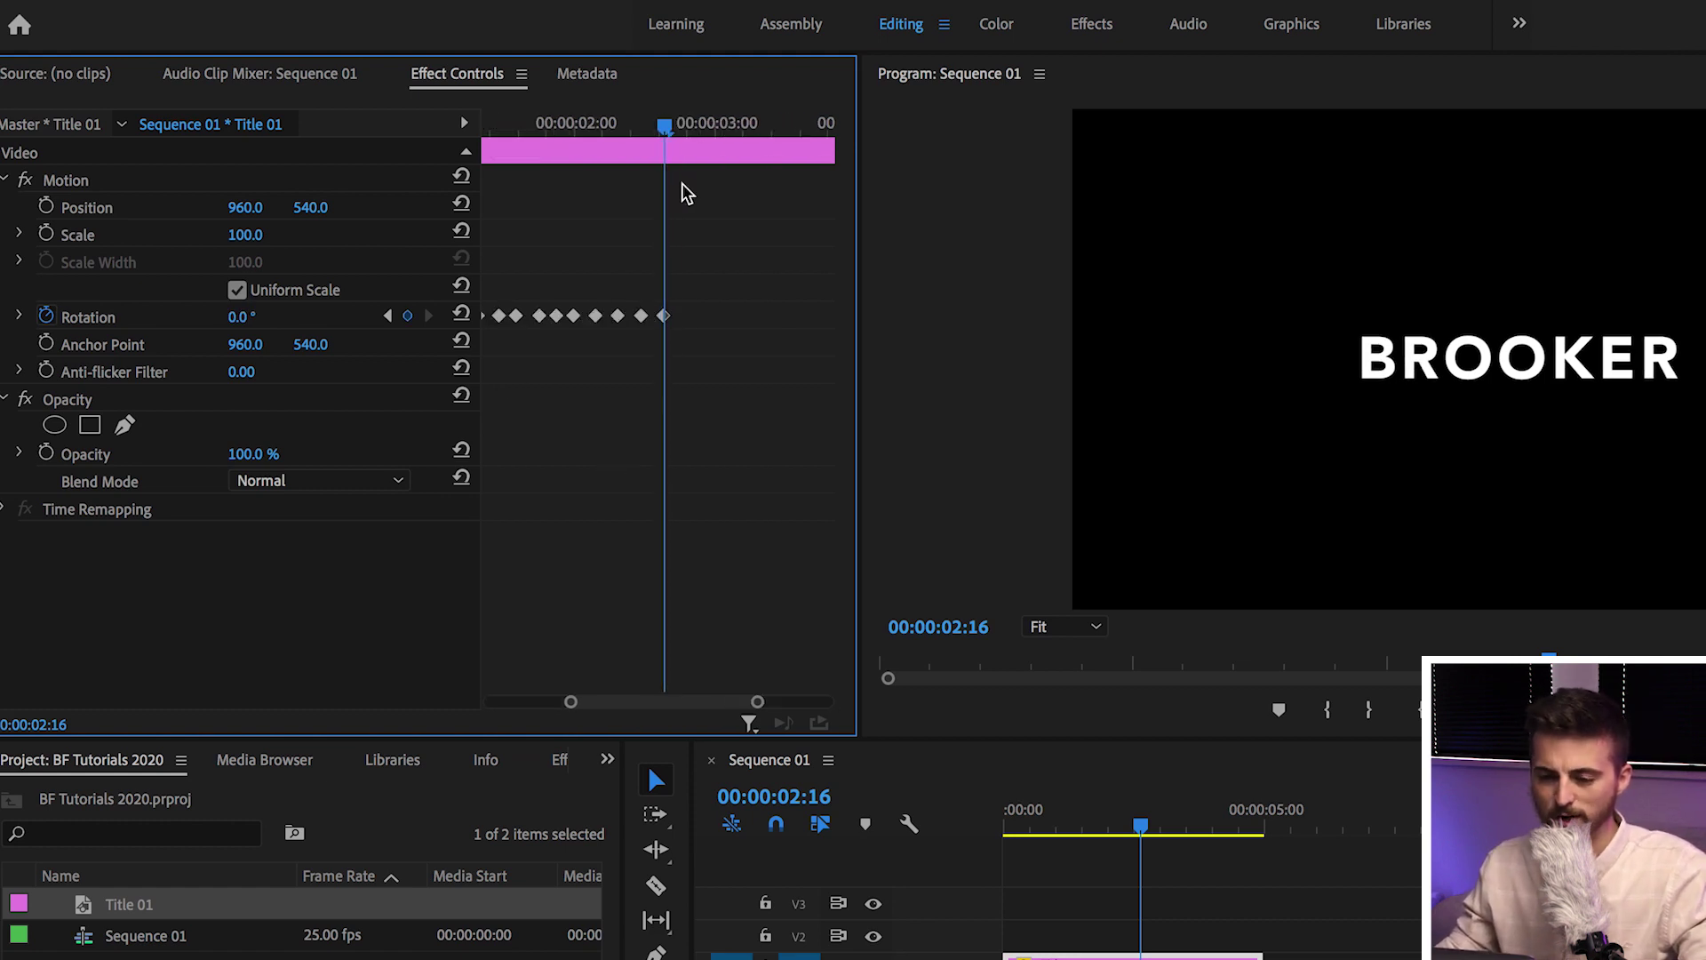
Step: Preview the decaying rotation shake several times from just before it starts
left_click_drag(590, 126, 682, 132)
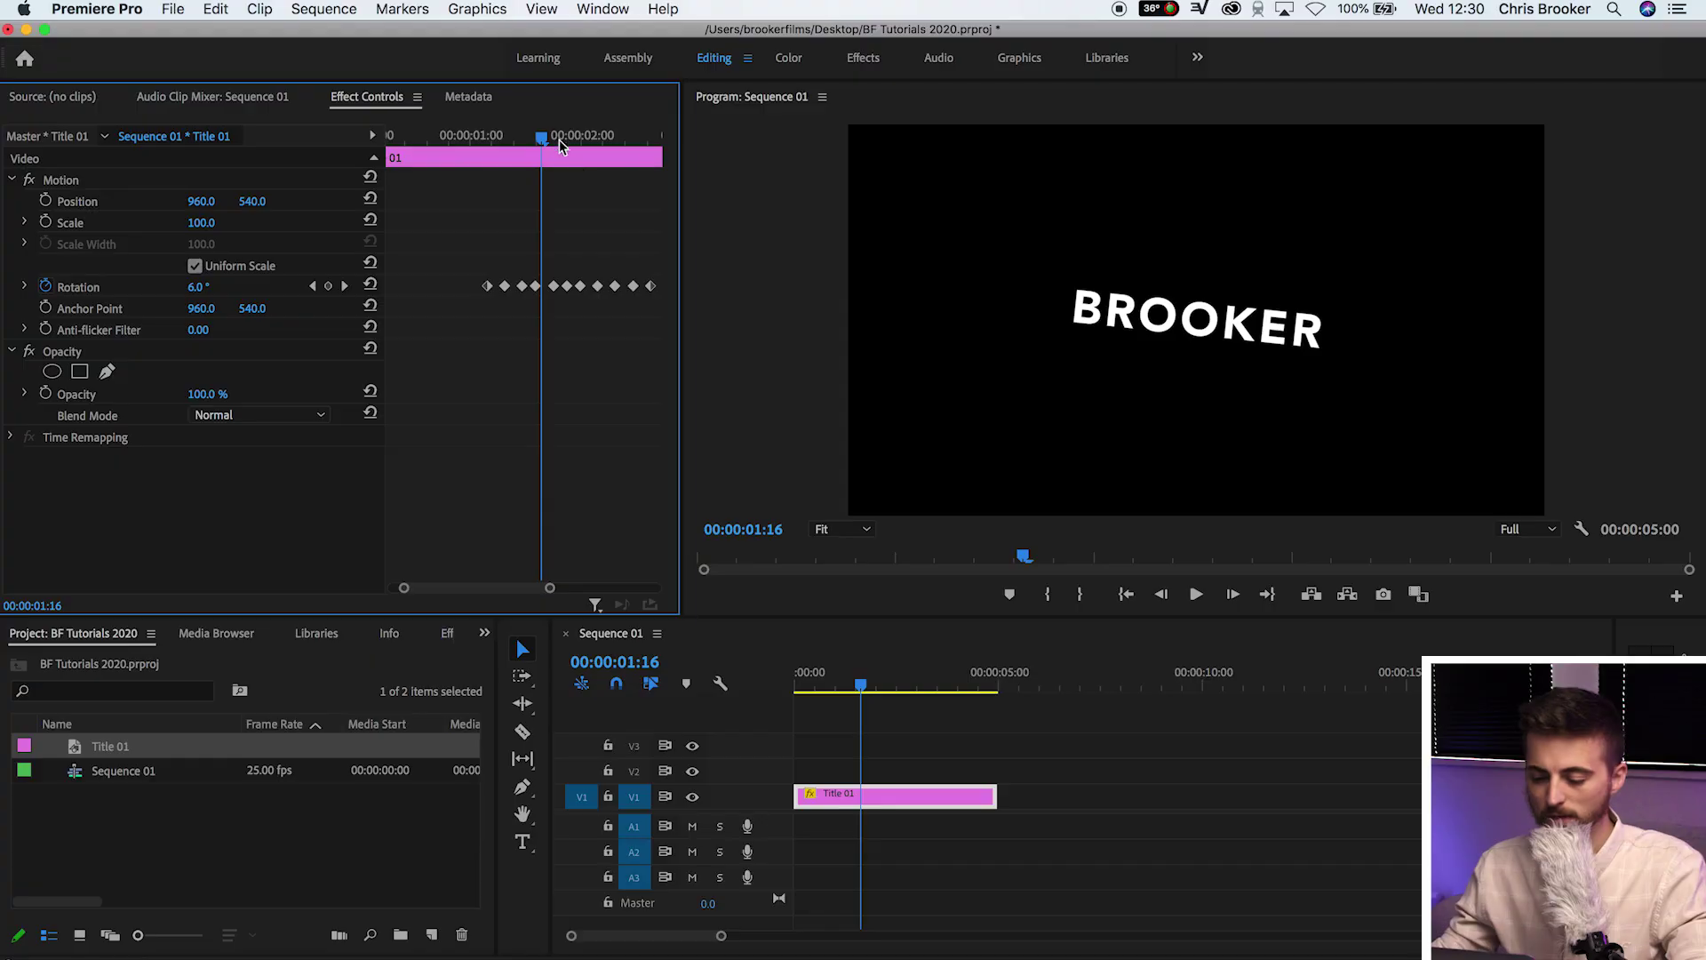
left_click_drag(548, 138, 475, 138)
key("minus")
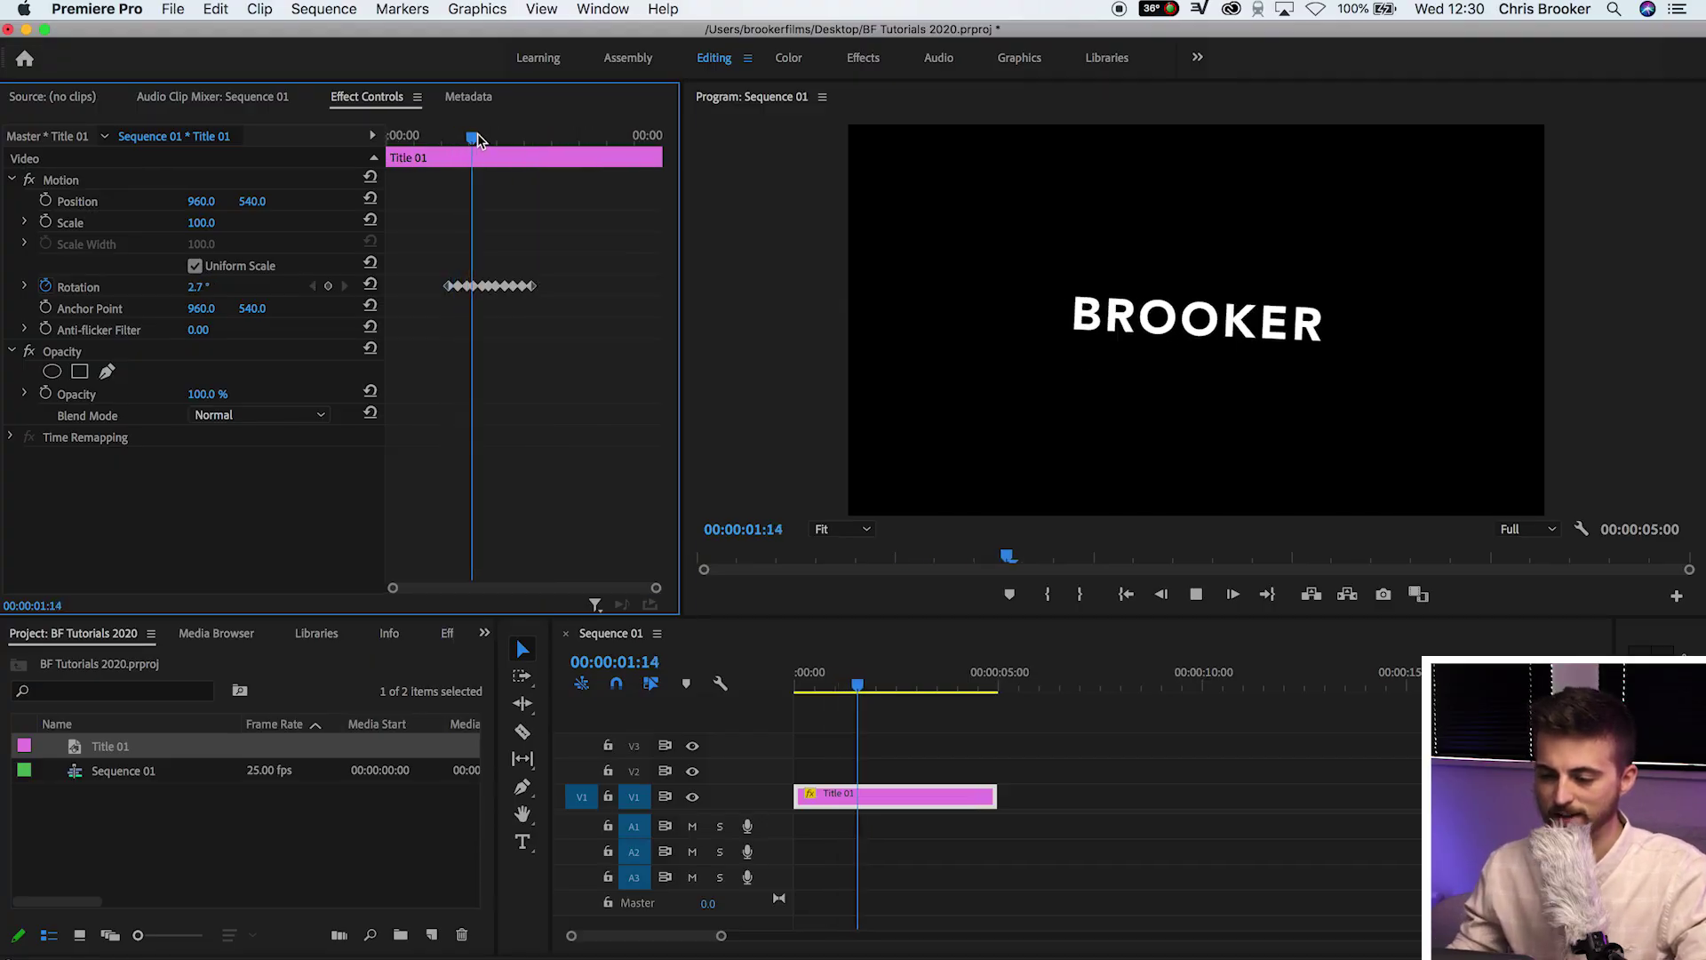
key("space")
left_click(438, 135)
key("space")
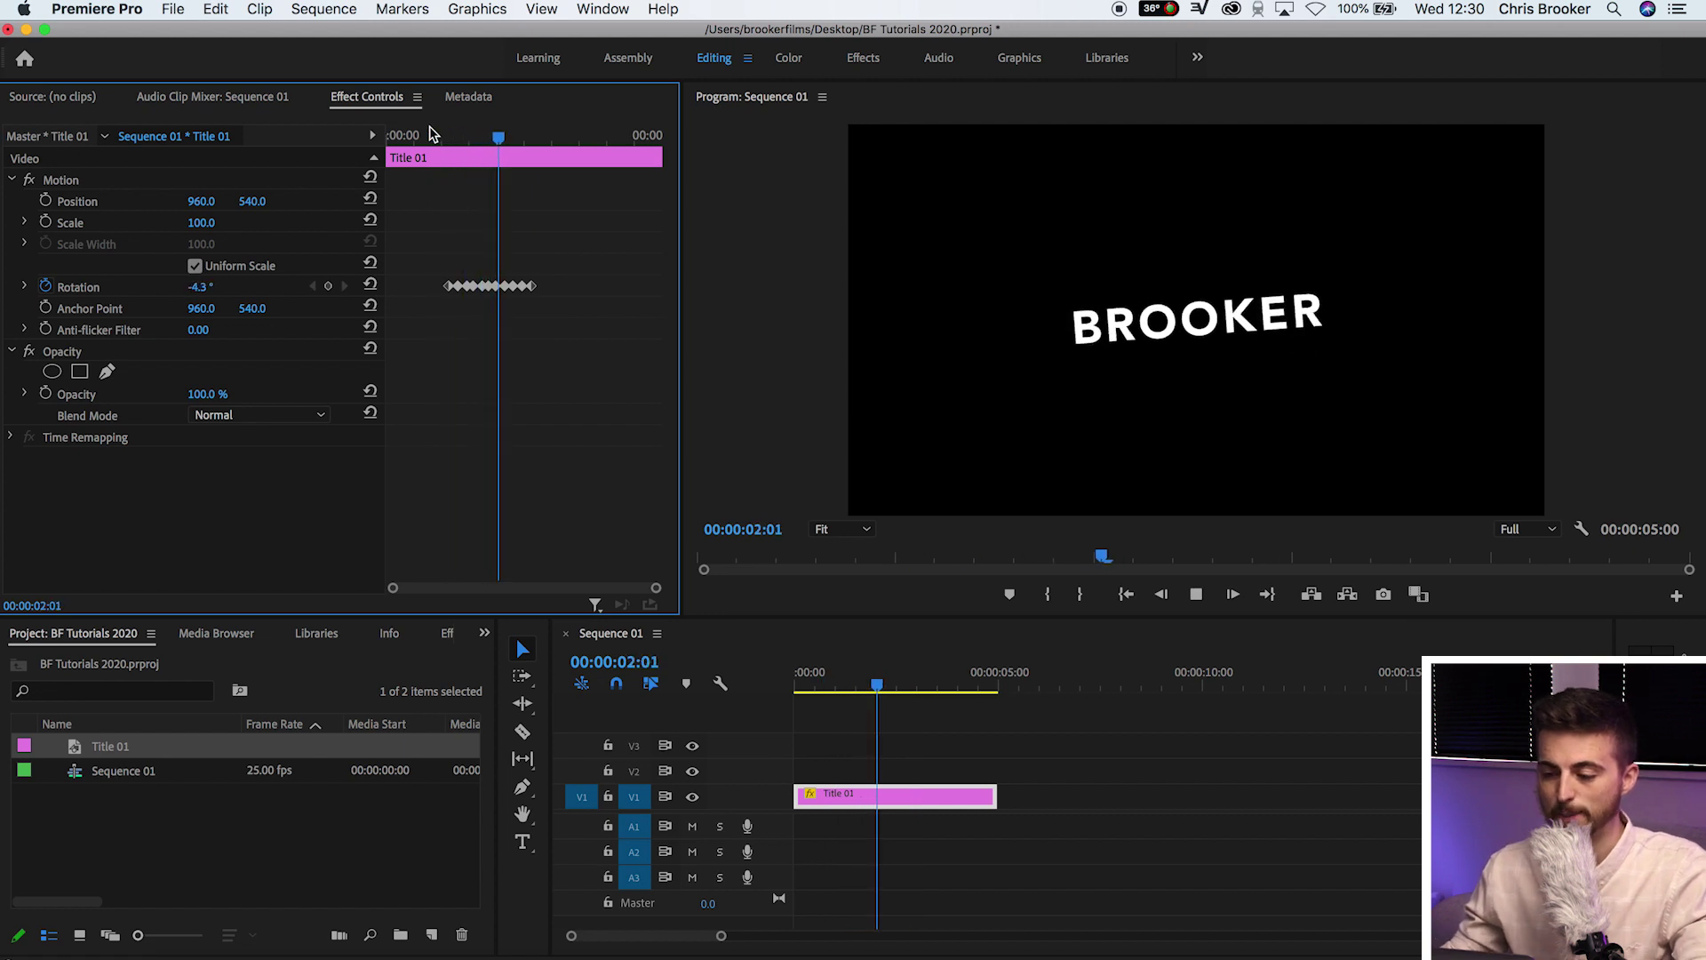
key("space")
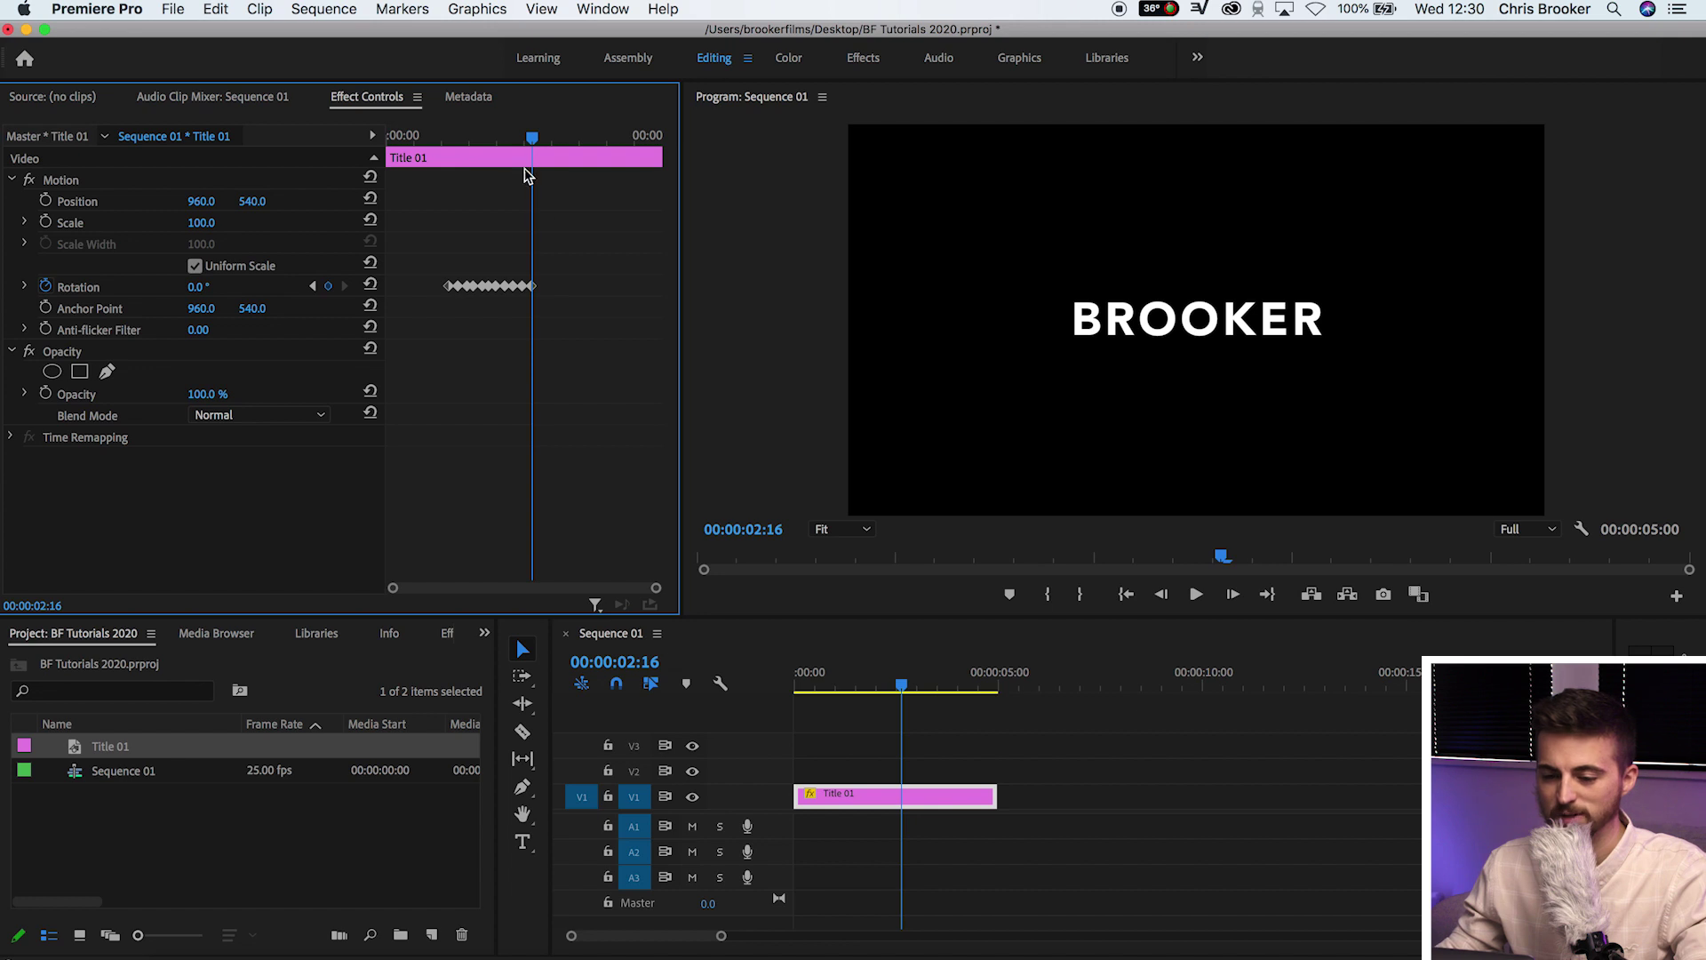
left_click(444, 135)
key("space")
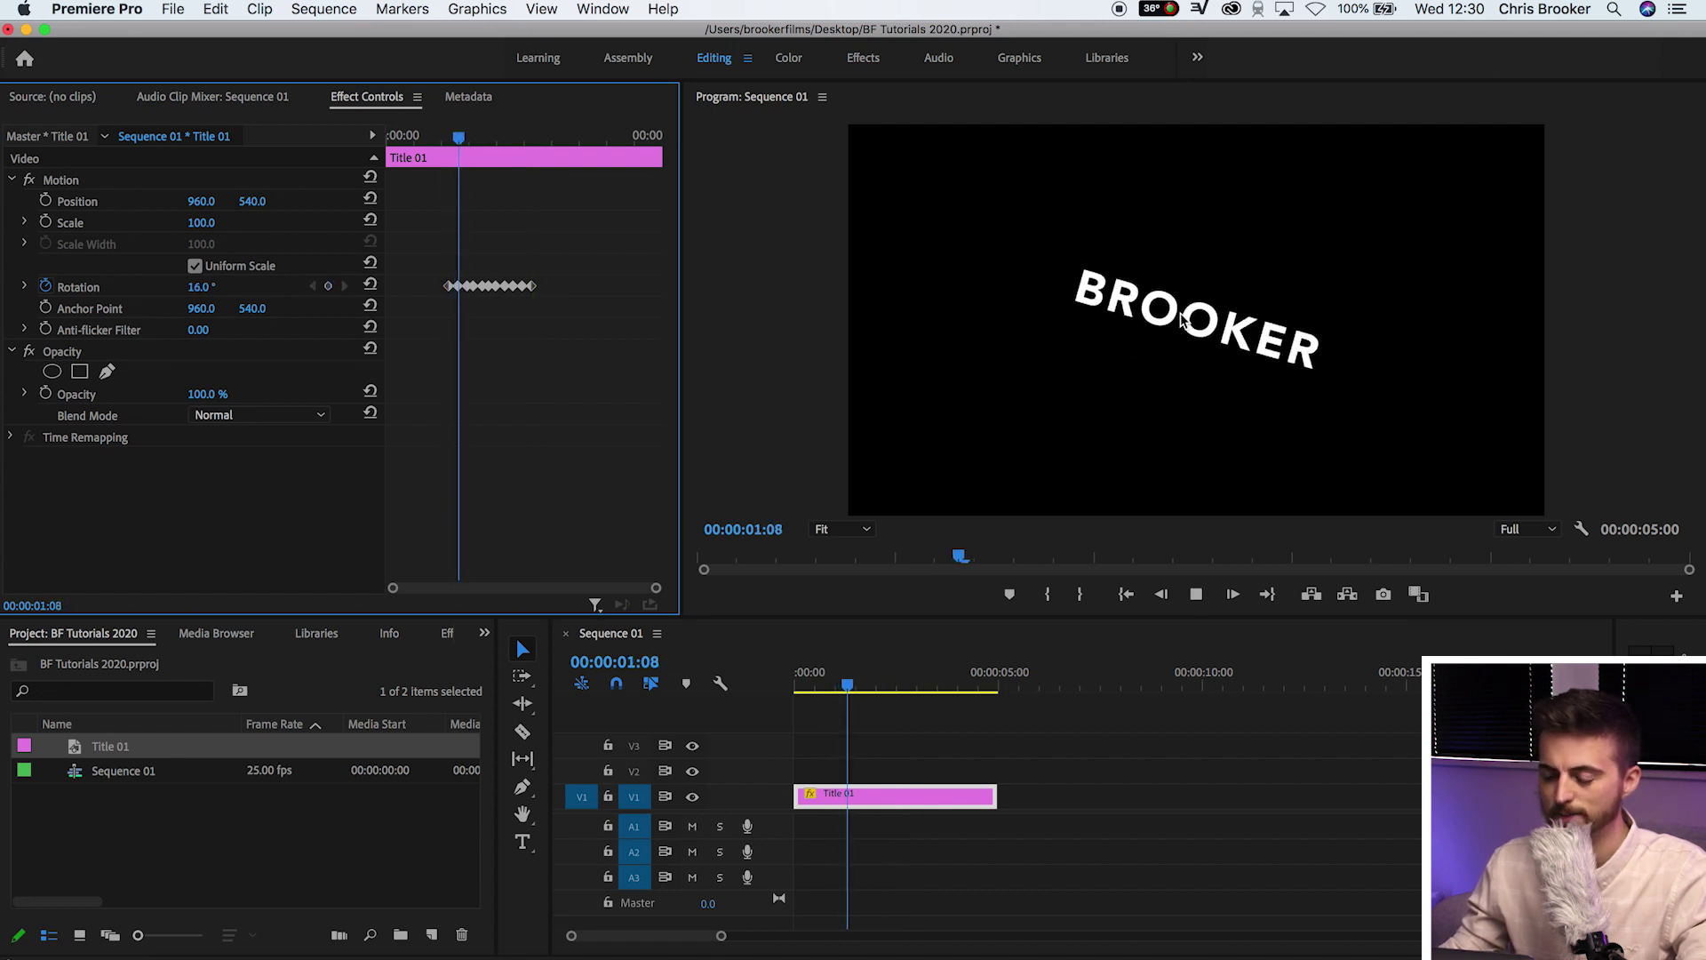
key("space")
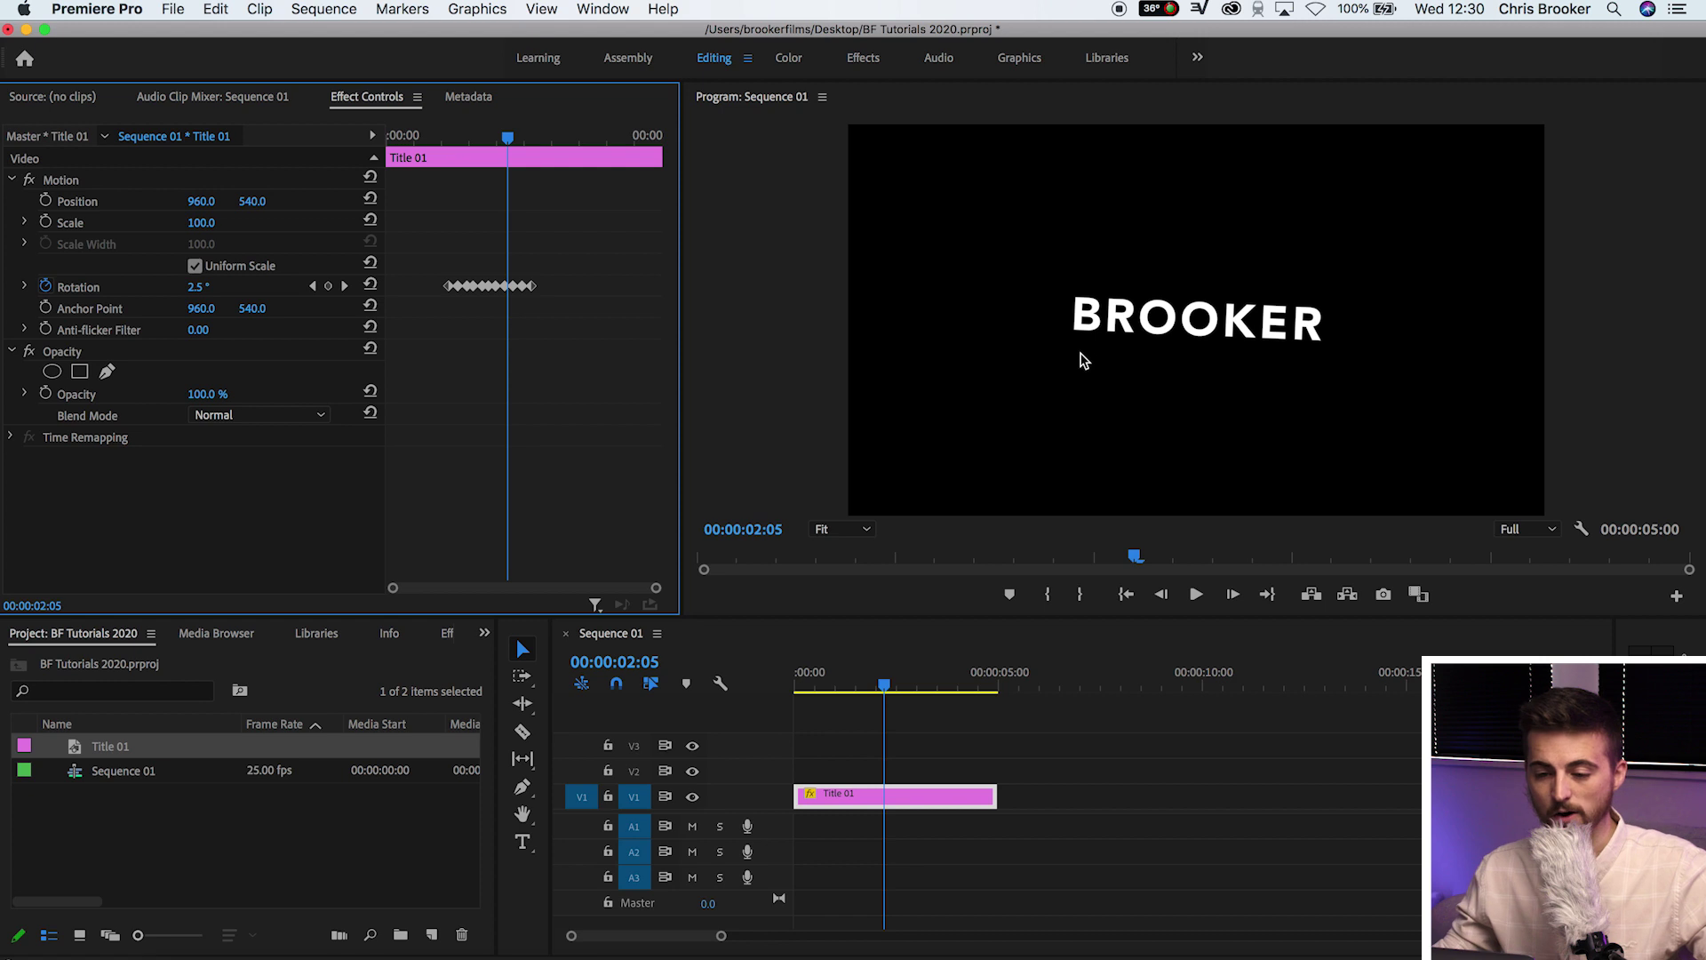
left_click(82, 312)
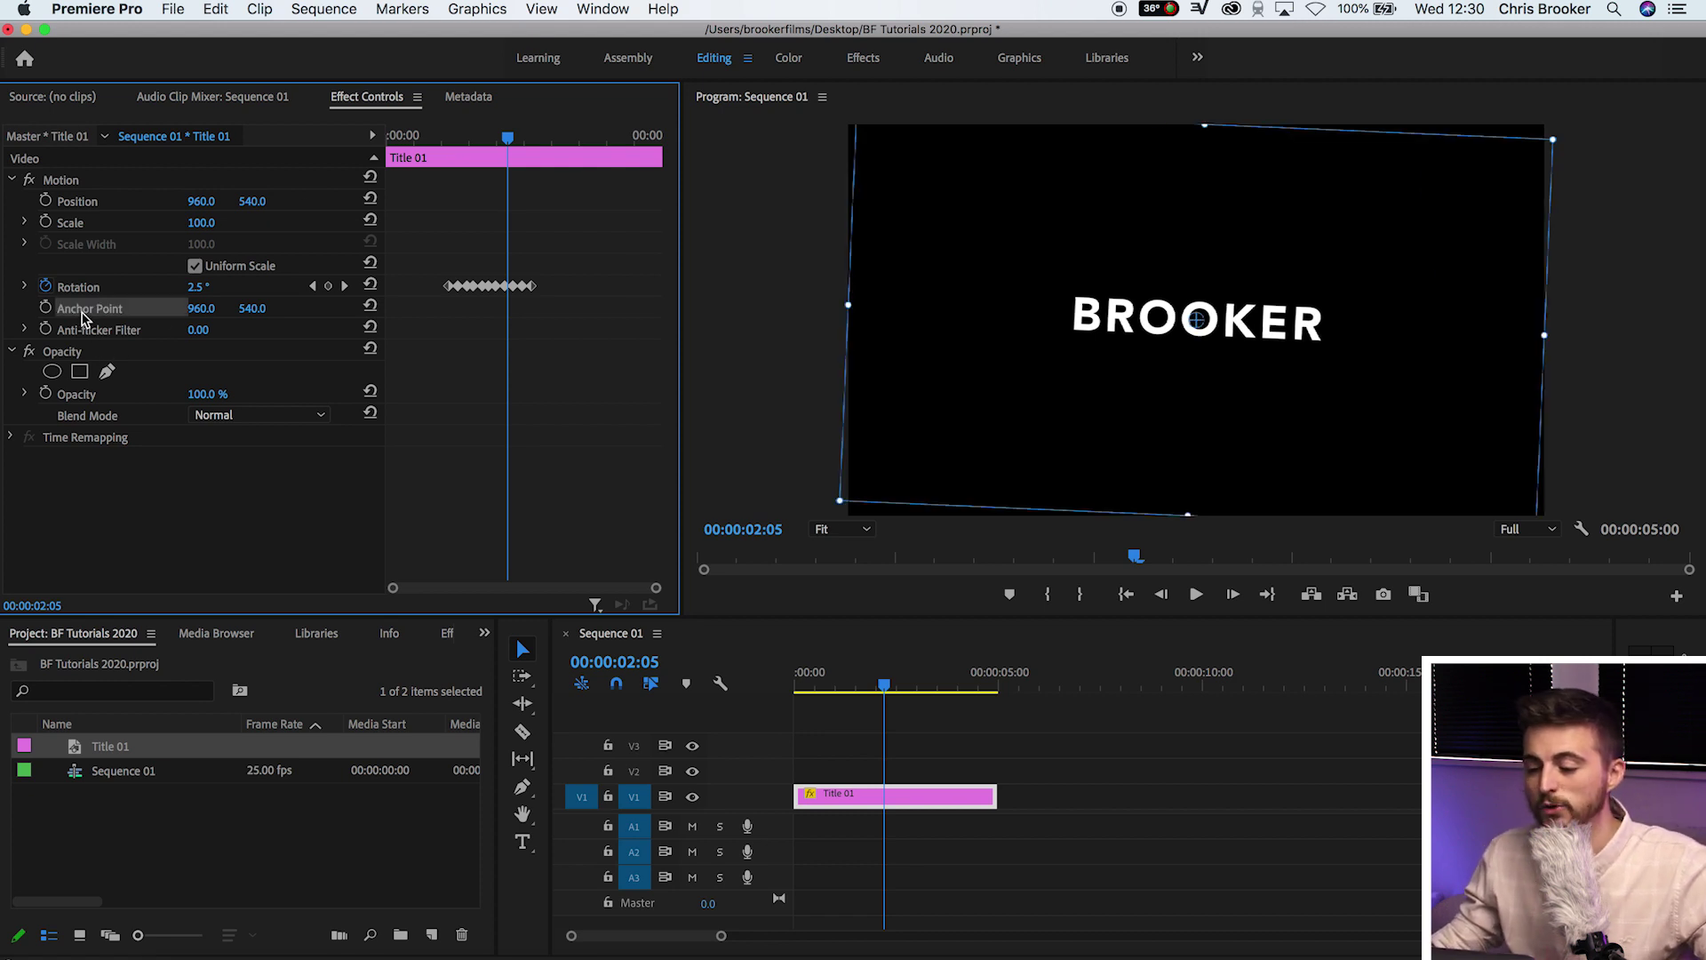
left_click_drag(218, 320, 361, 249)
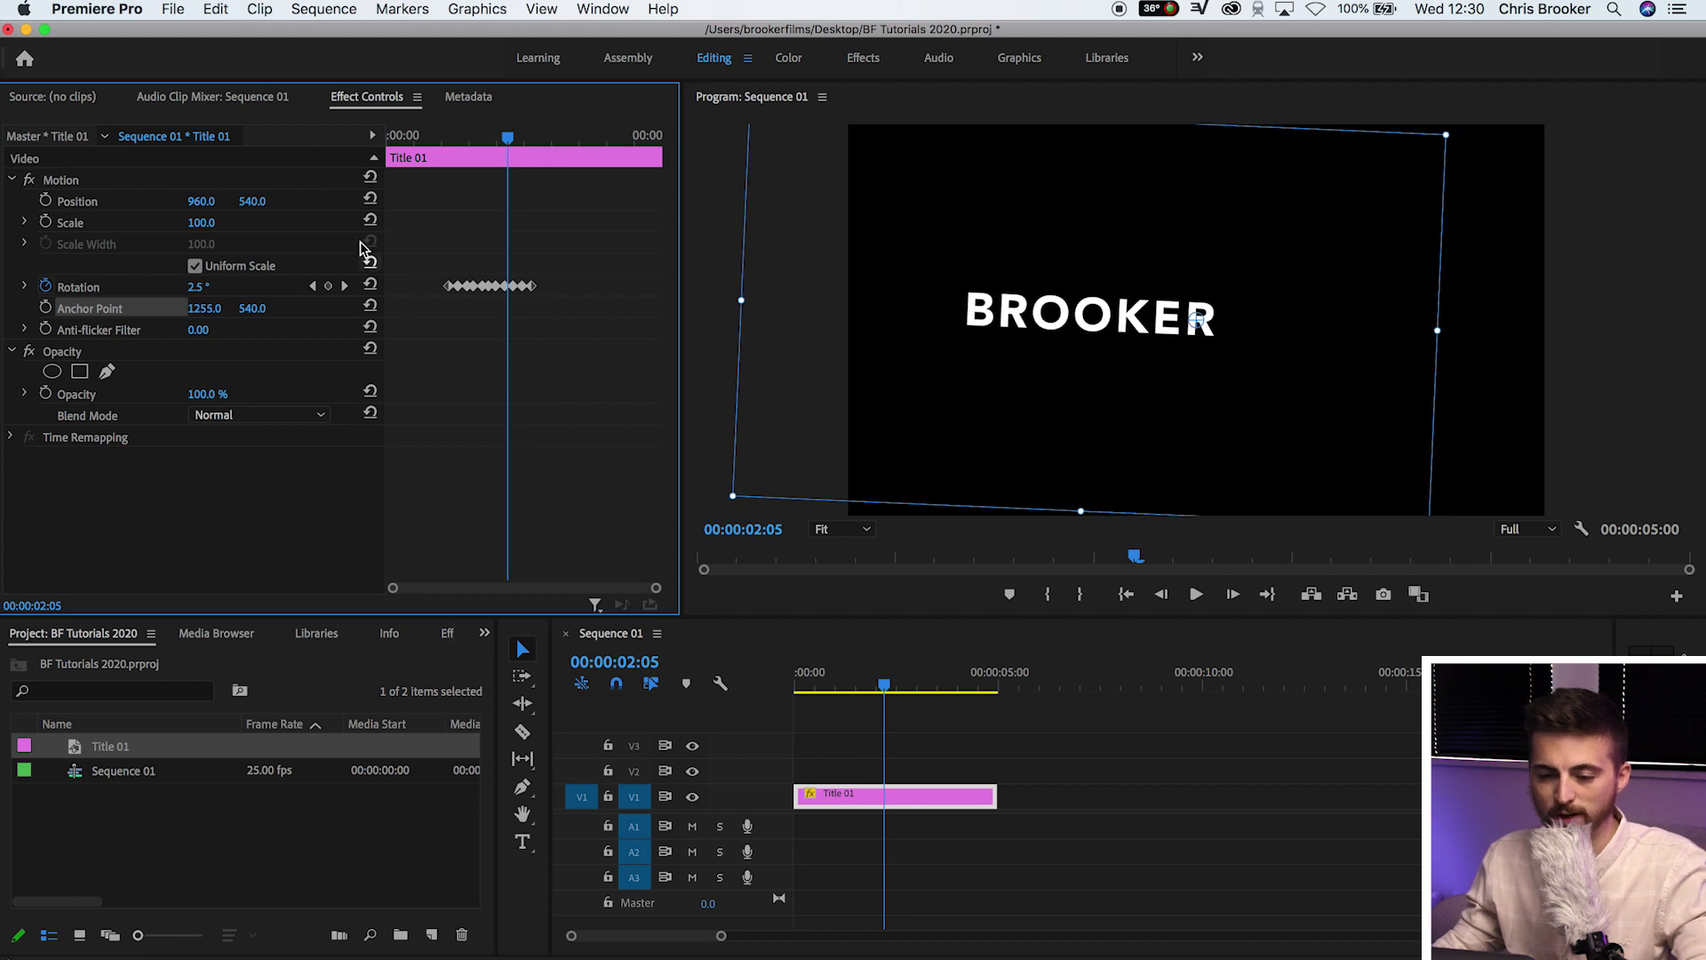
left_click_drag(210, 201, 476, 201)
left_click_drag(515, 125, 435, 139)
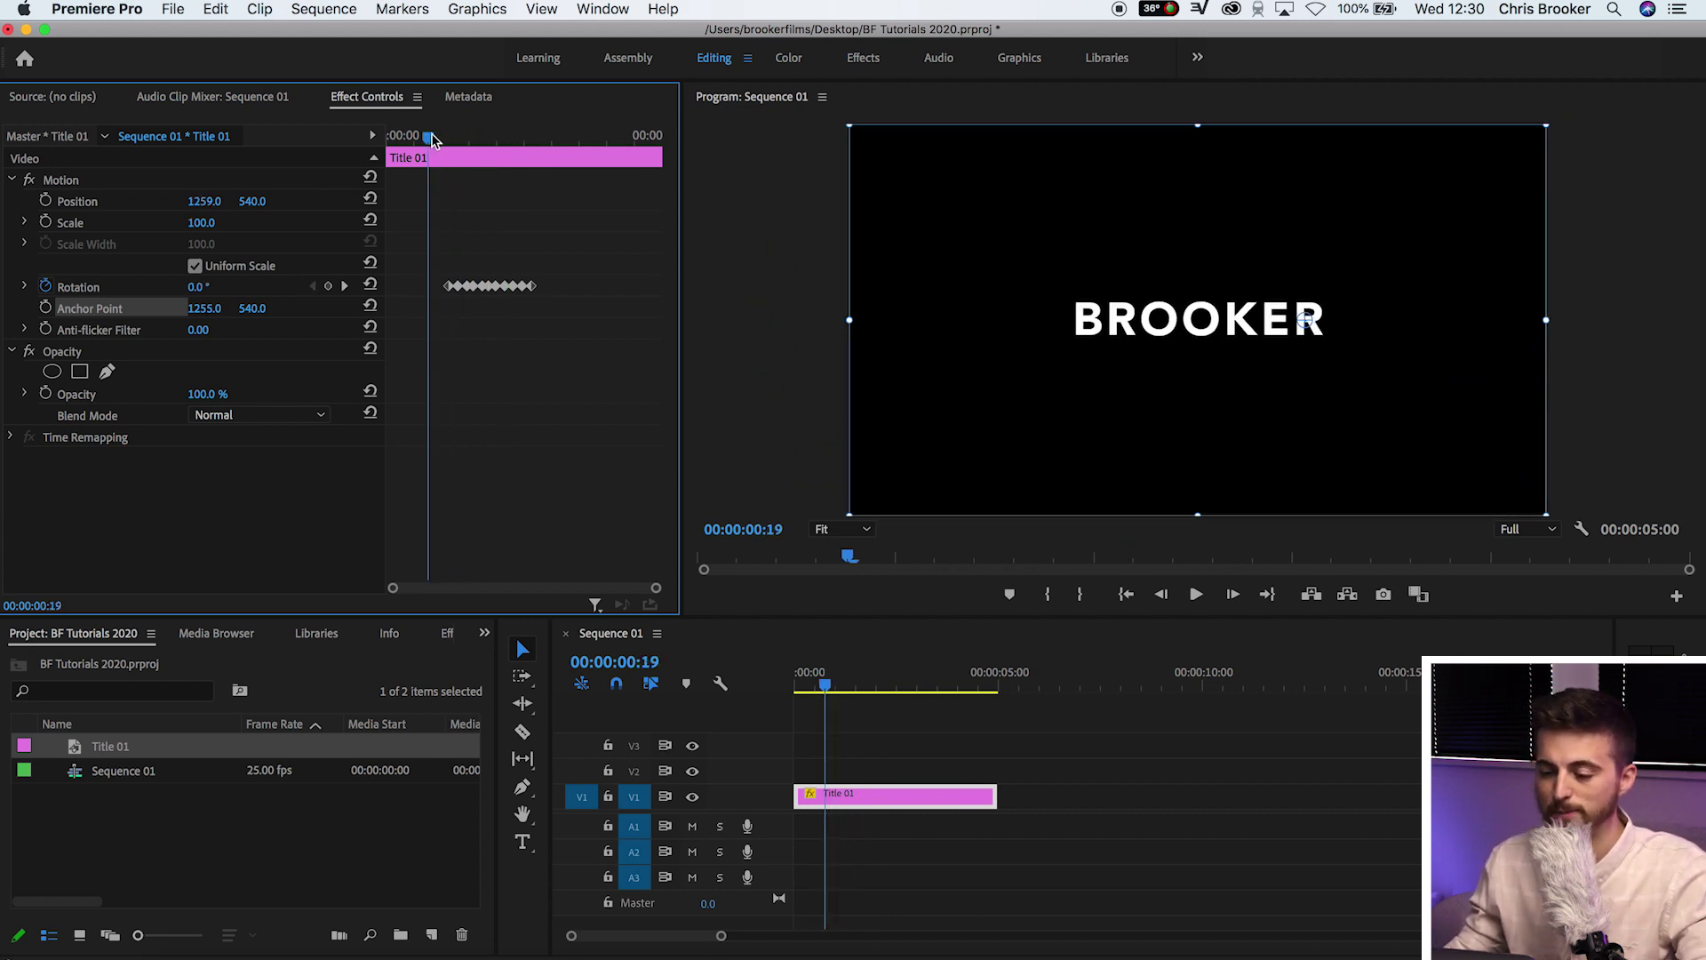
key("space")
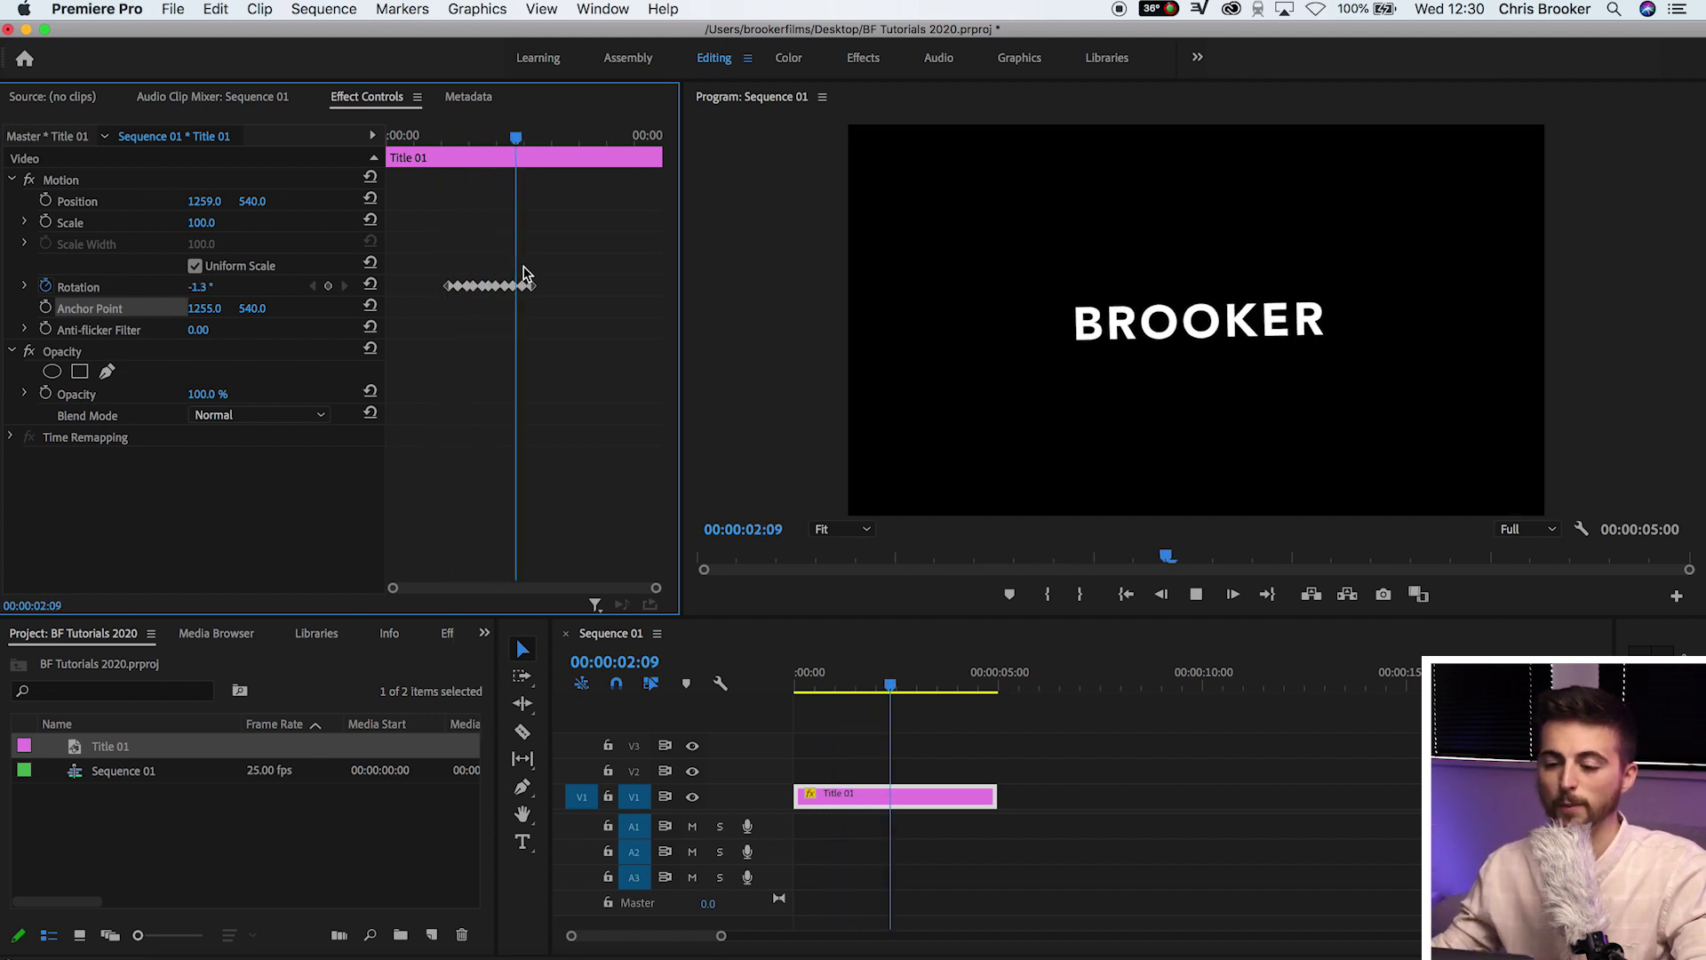
key("space")
left_click(441, 135)
key("space")
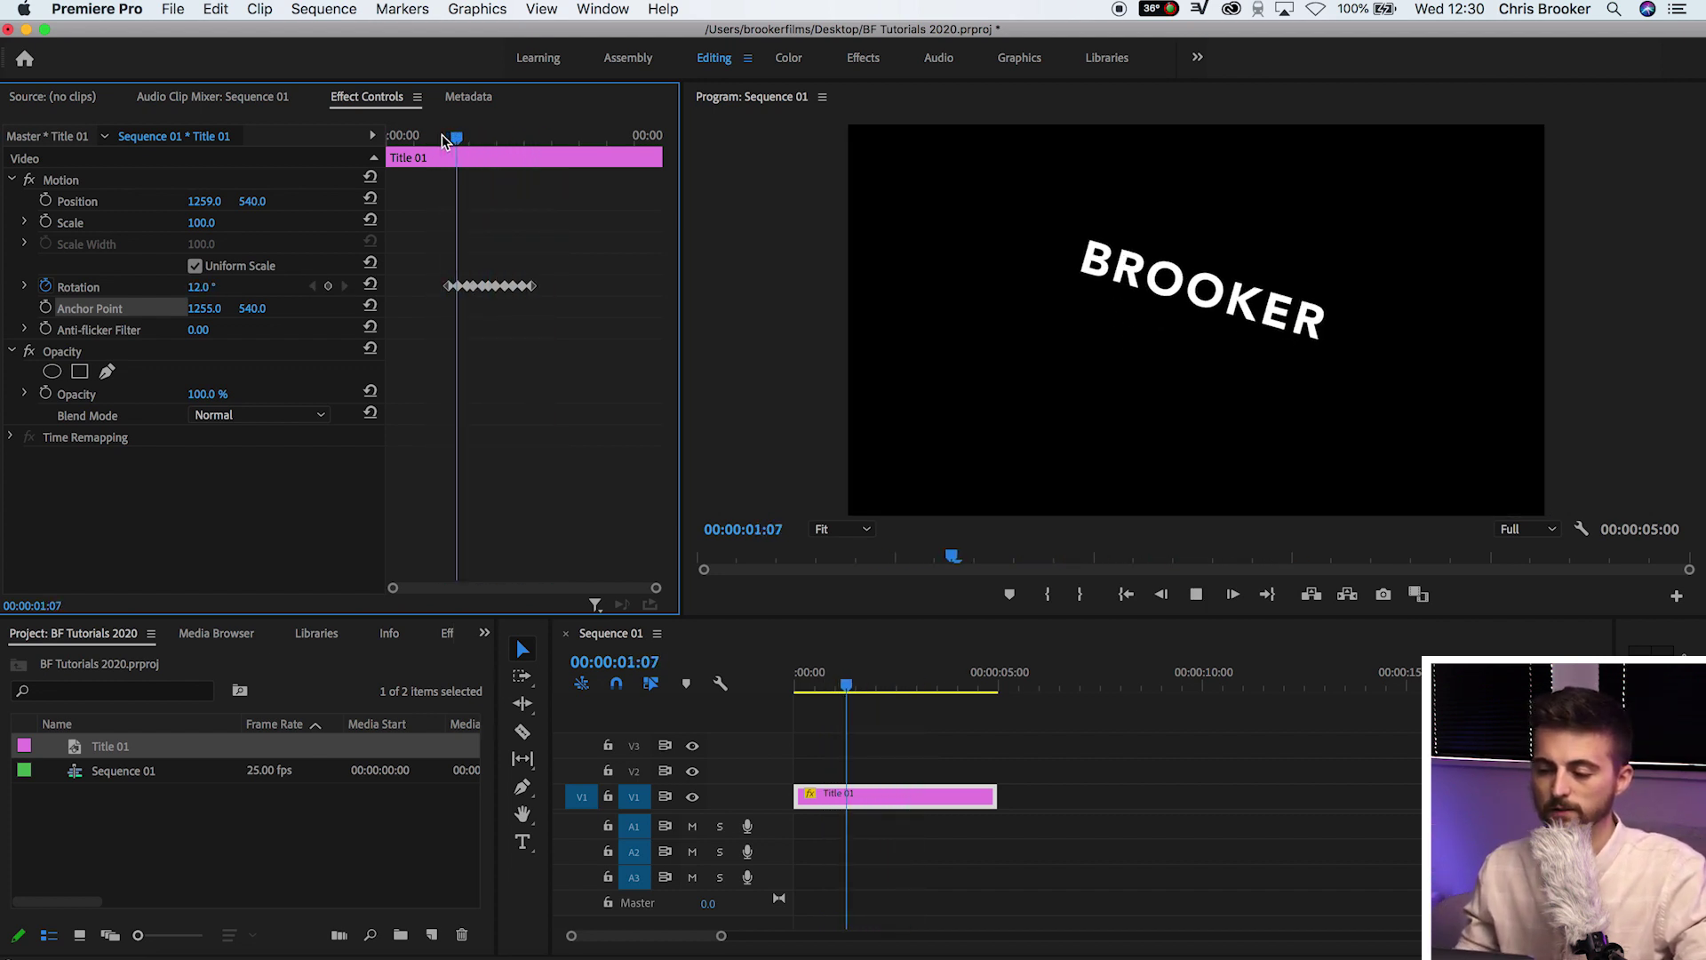
key("space")
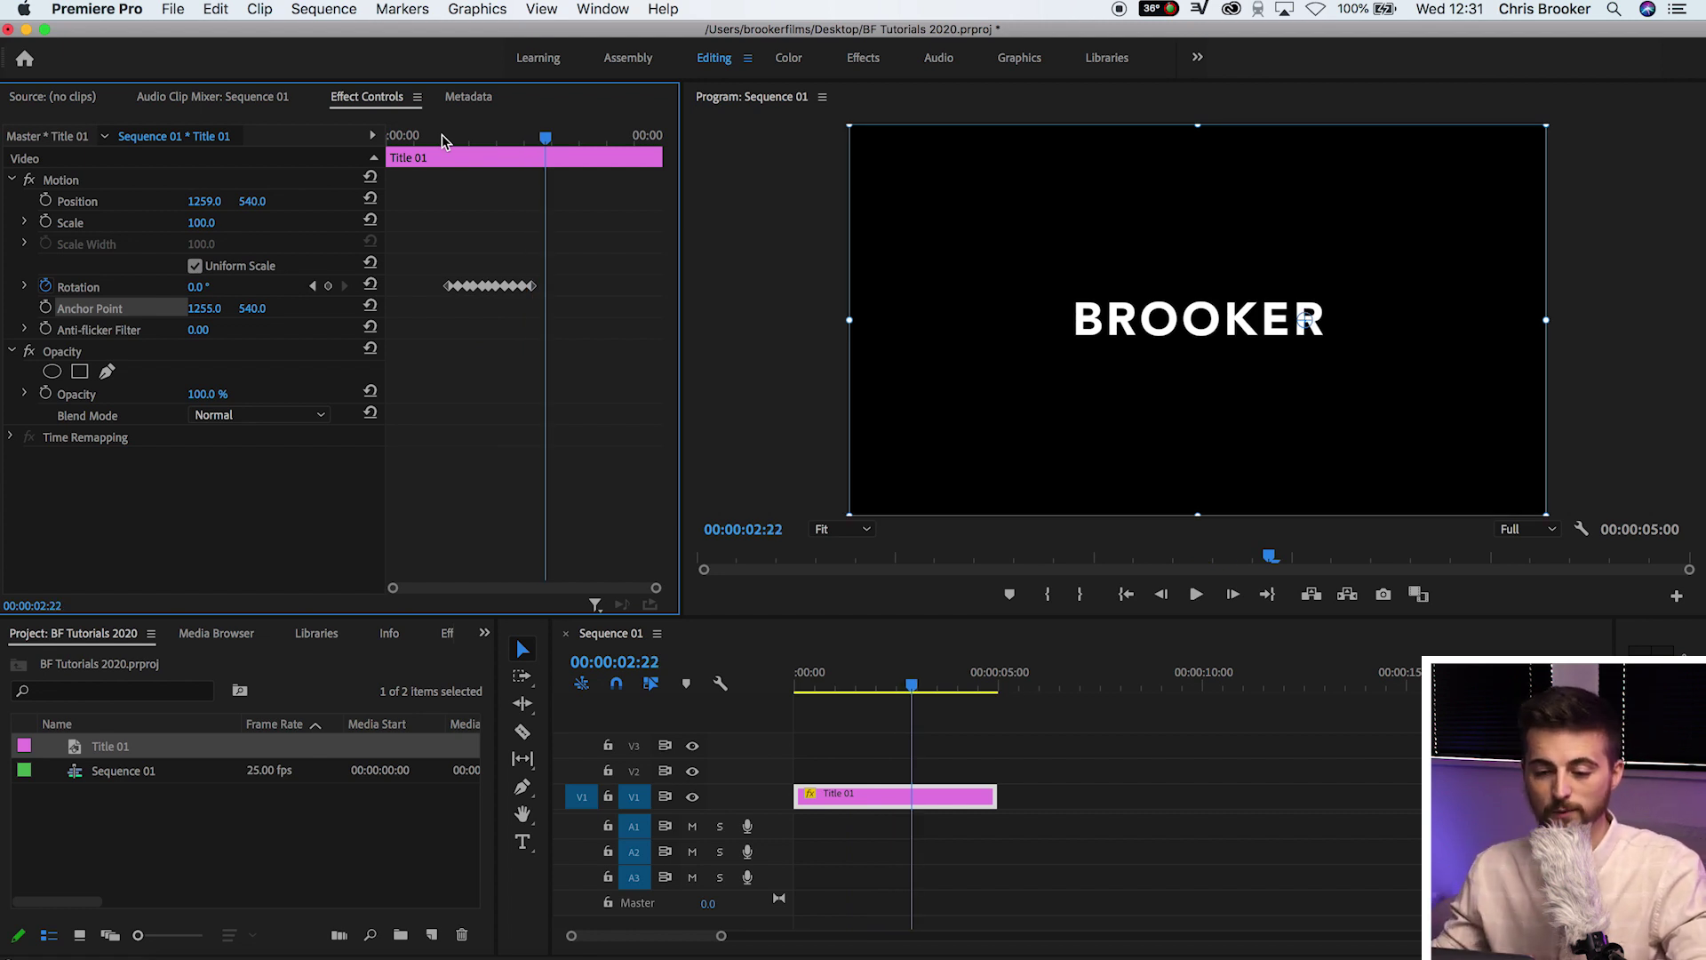
left_click(370, 198)
Step: Re-centre the anchor point and preview the shake from the first tilt
left_click(369, 305)
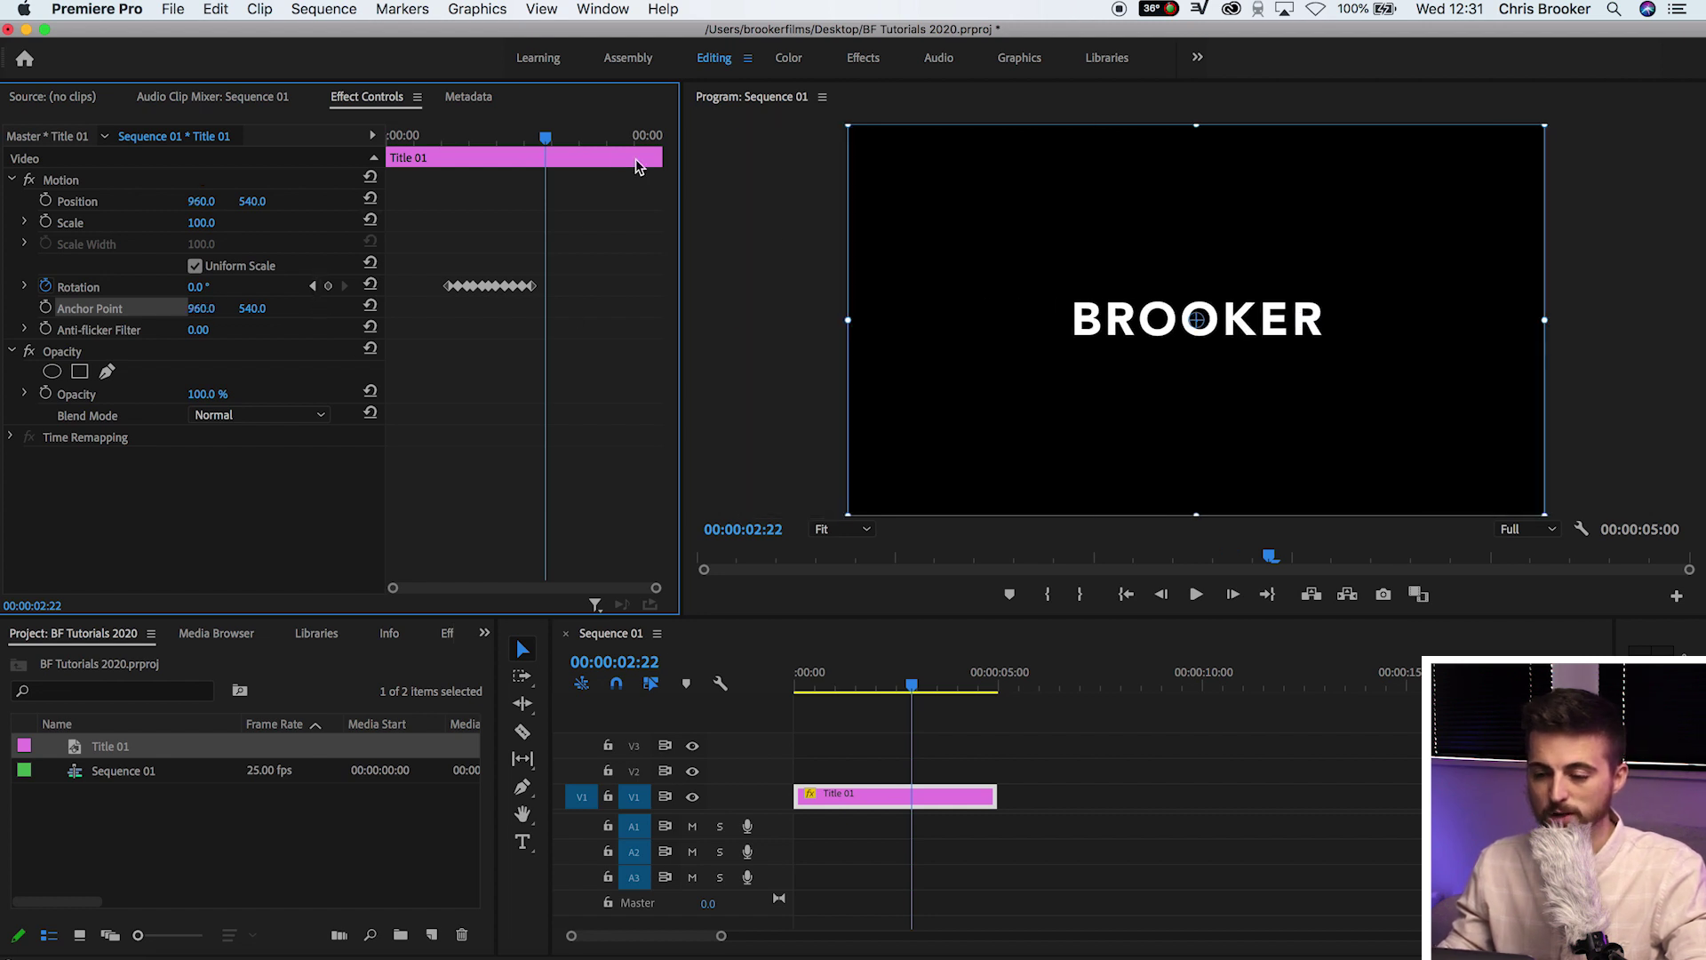
left_click_drag(442, 134, 431, 130)
key("space")
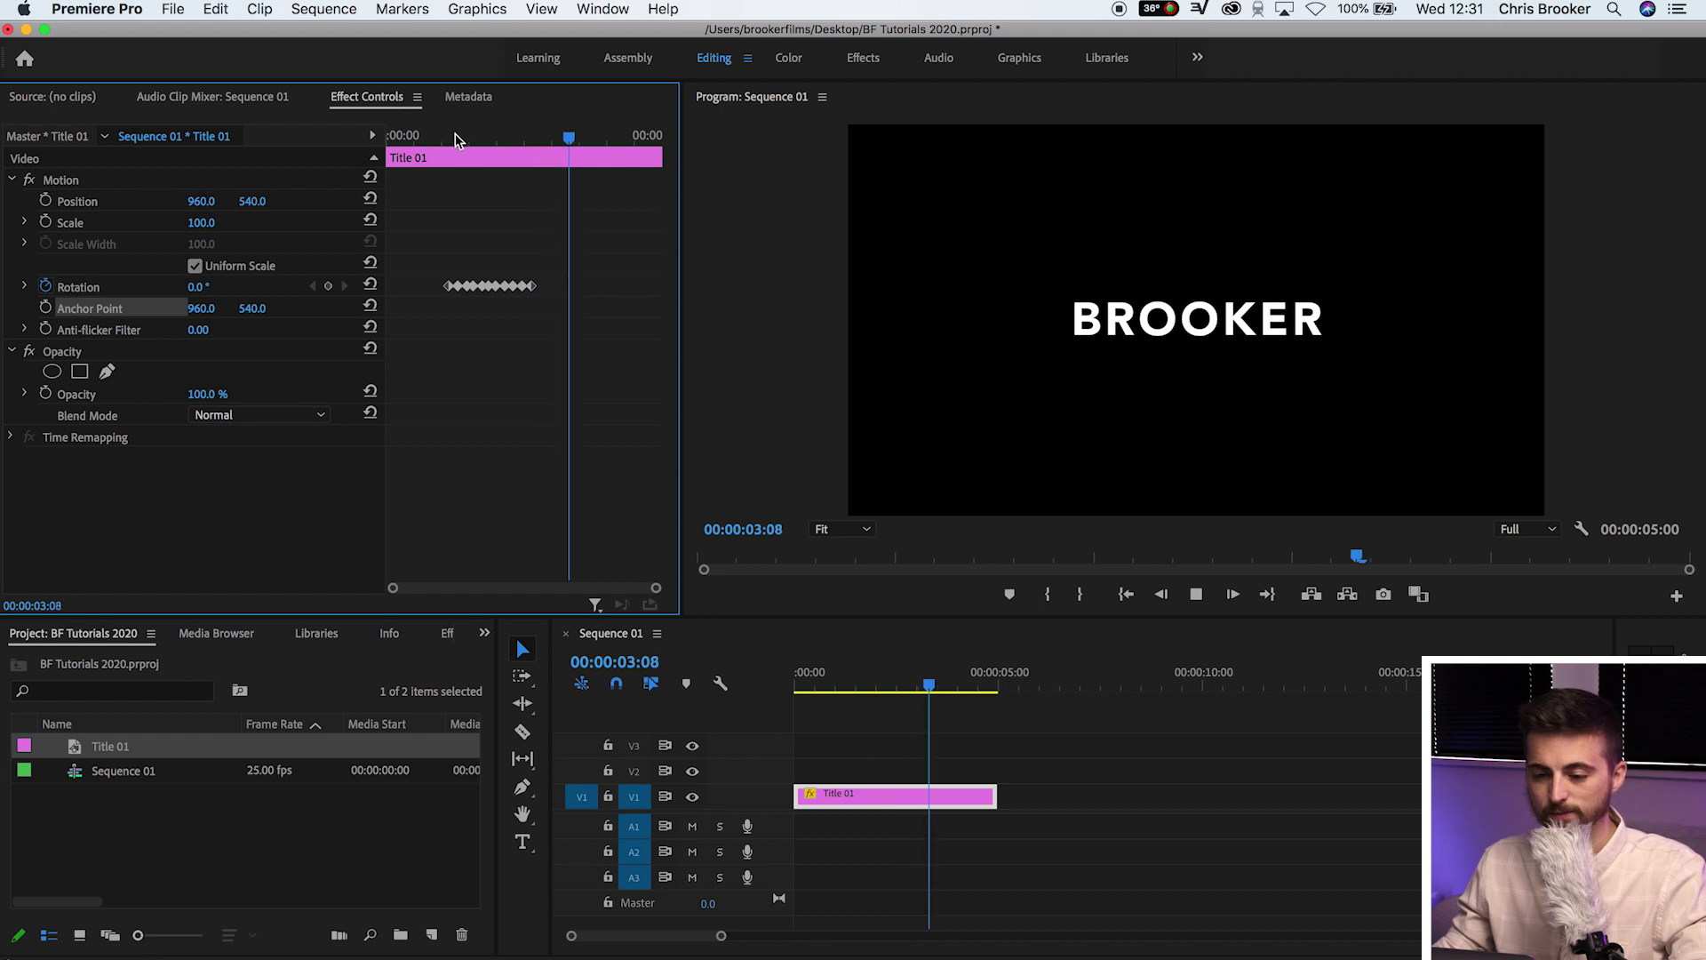
key("space")
left_click(460, 137)
key("equal")
key("equal")
key("equal")
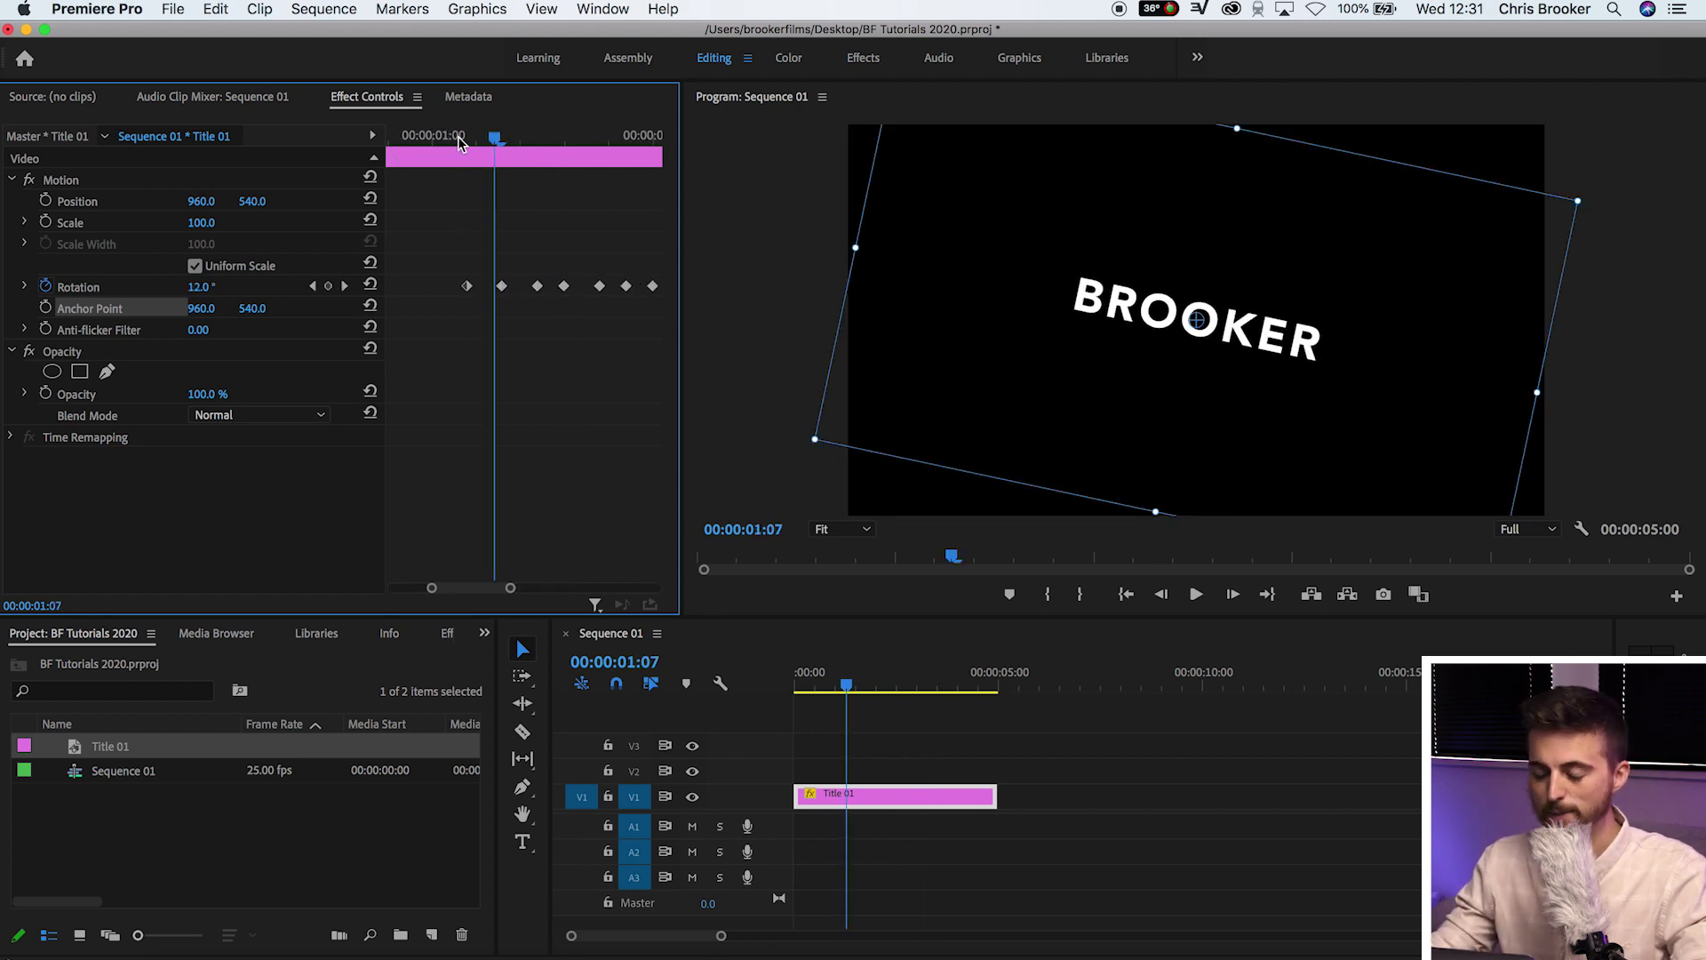
key("space")
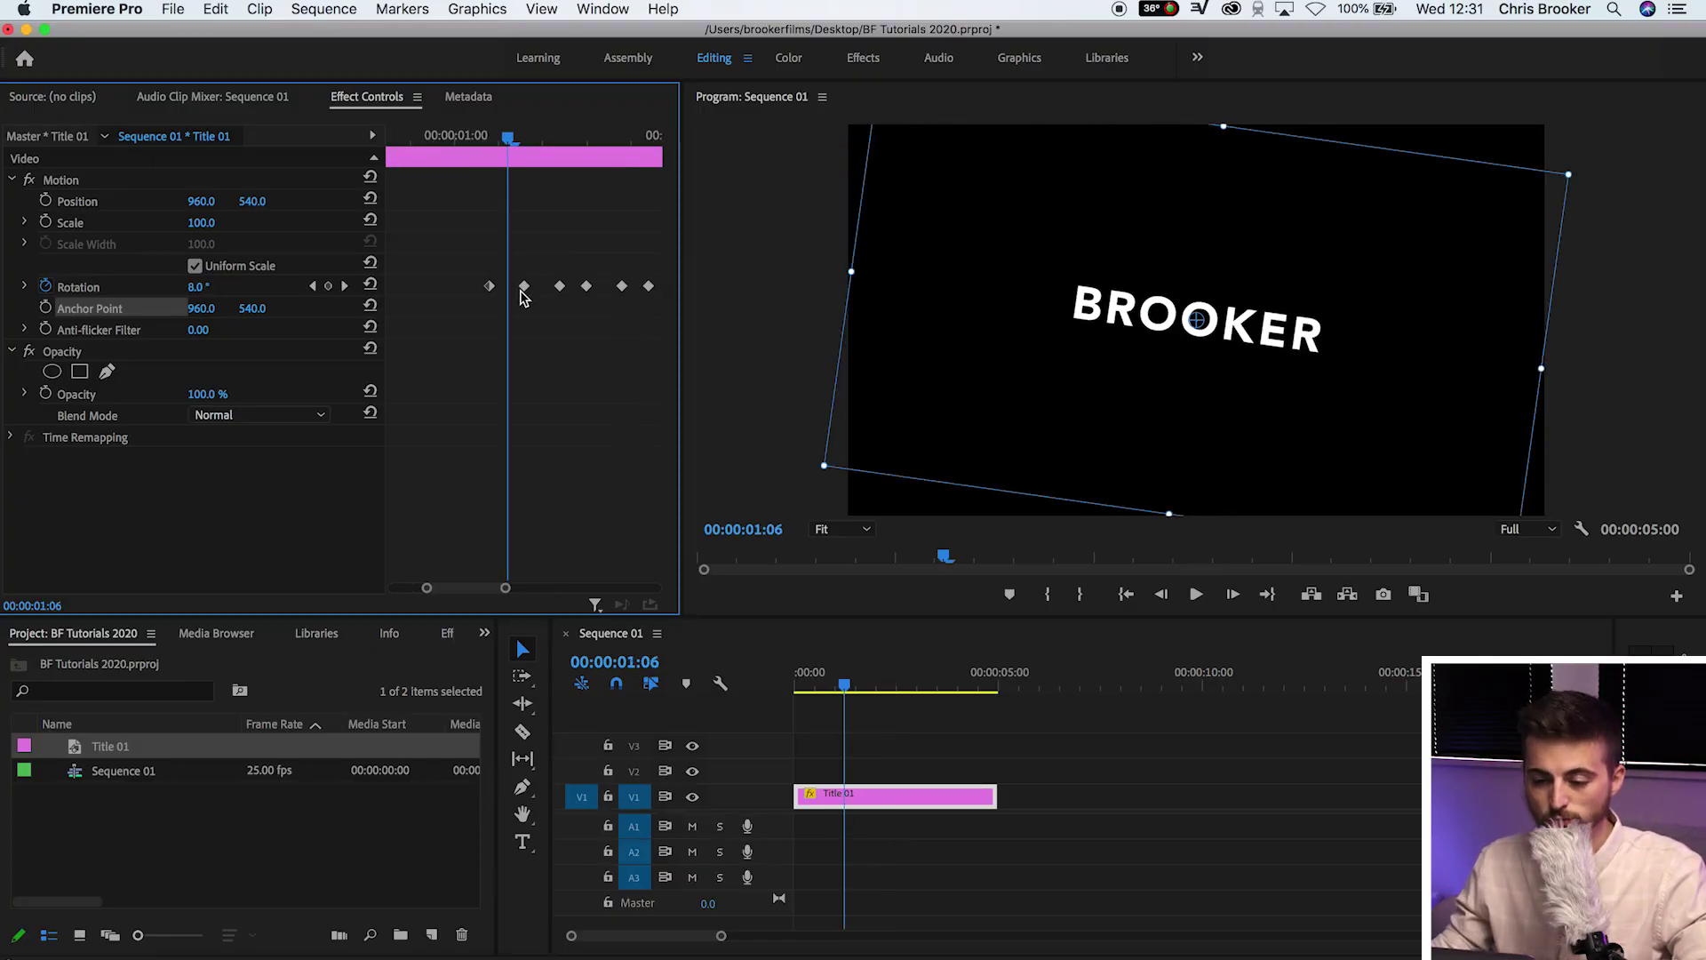
Step: Move Rotation keyframes so the final 0° one sits around 00:00:02:04, then replay
left_click_drag(522, 296, 509, 296)
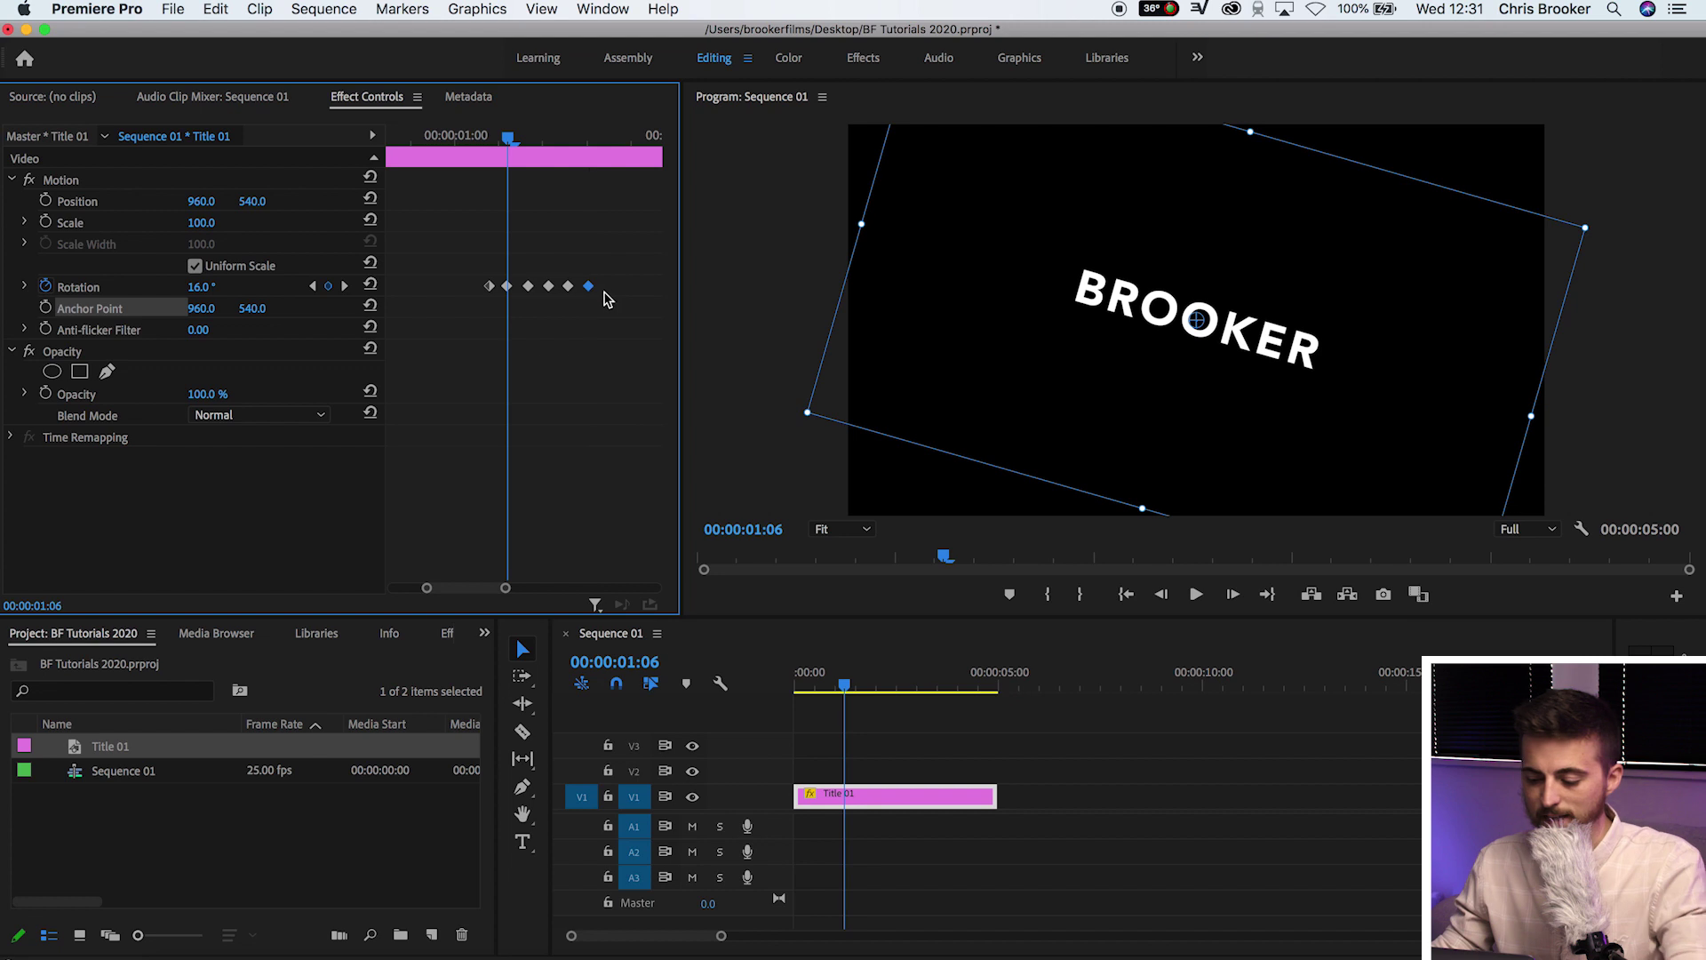
key("minus")
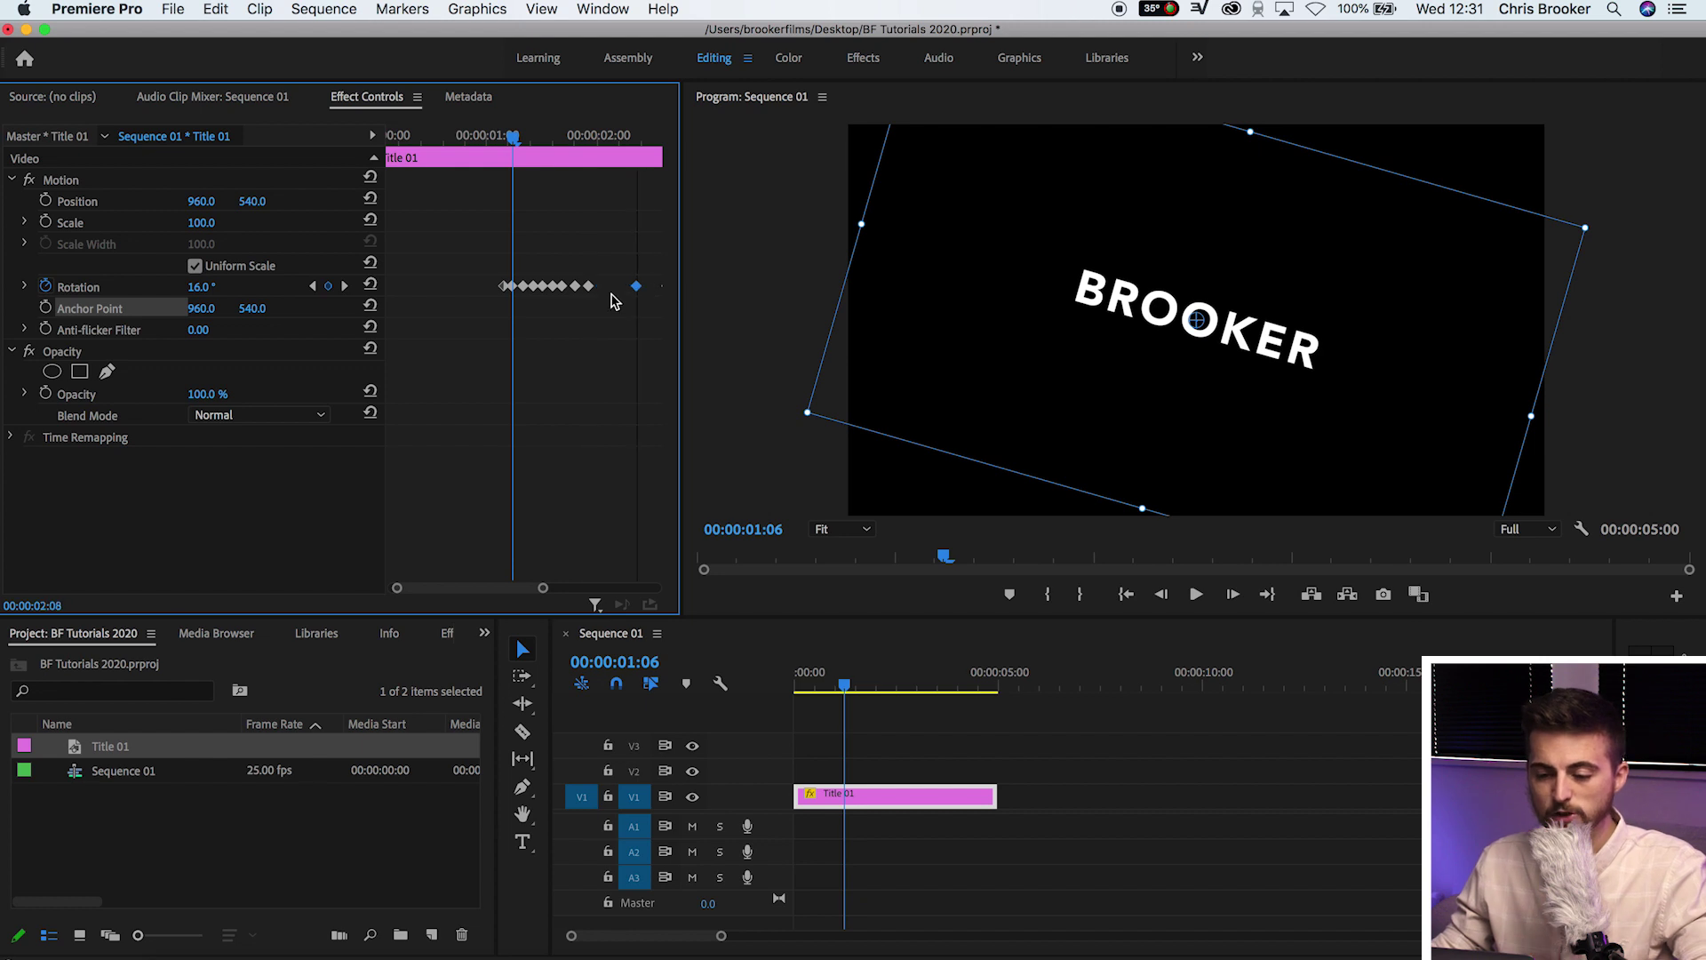
left_click_drag(495, 589, 523, 589)
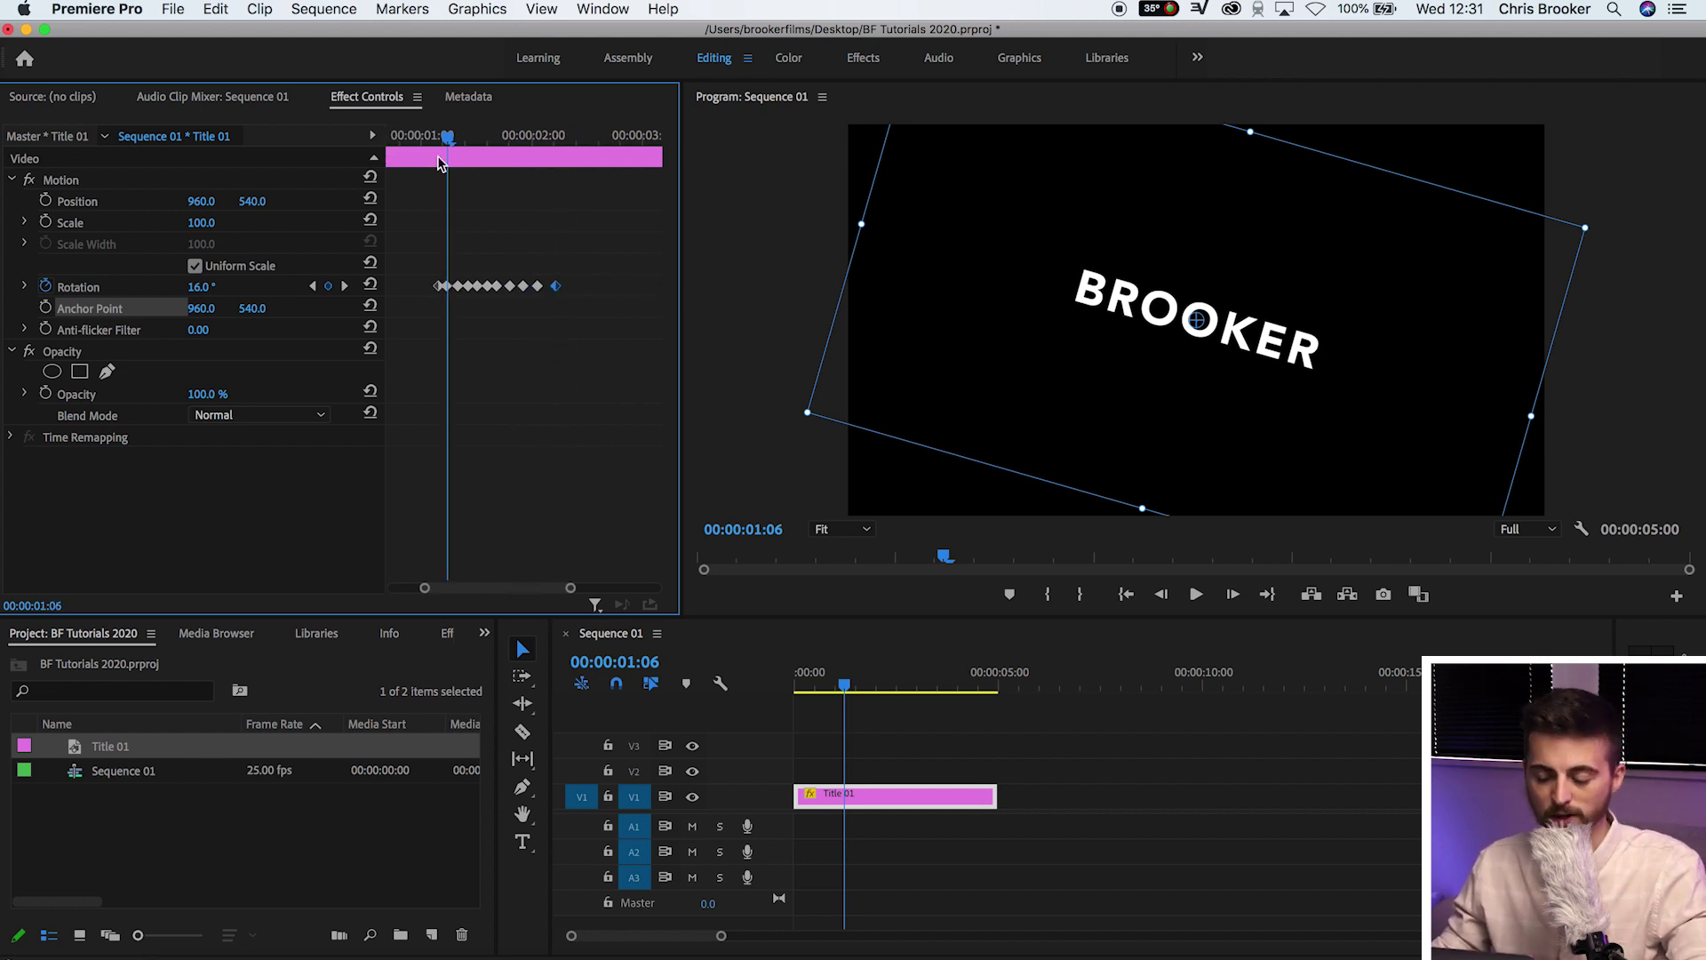
left_click(419, 133)
key("space")
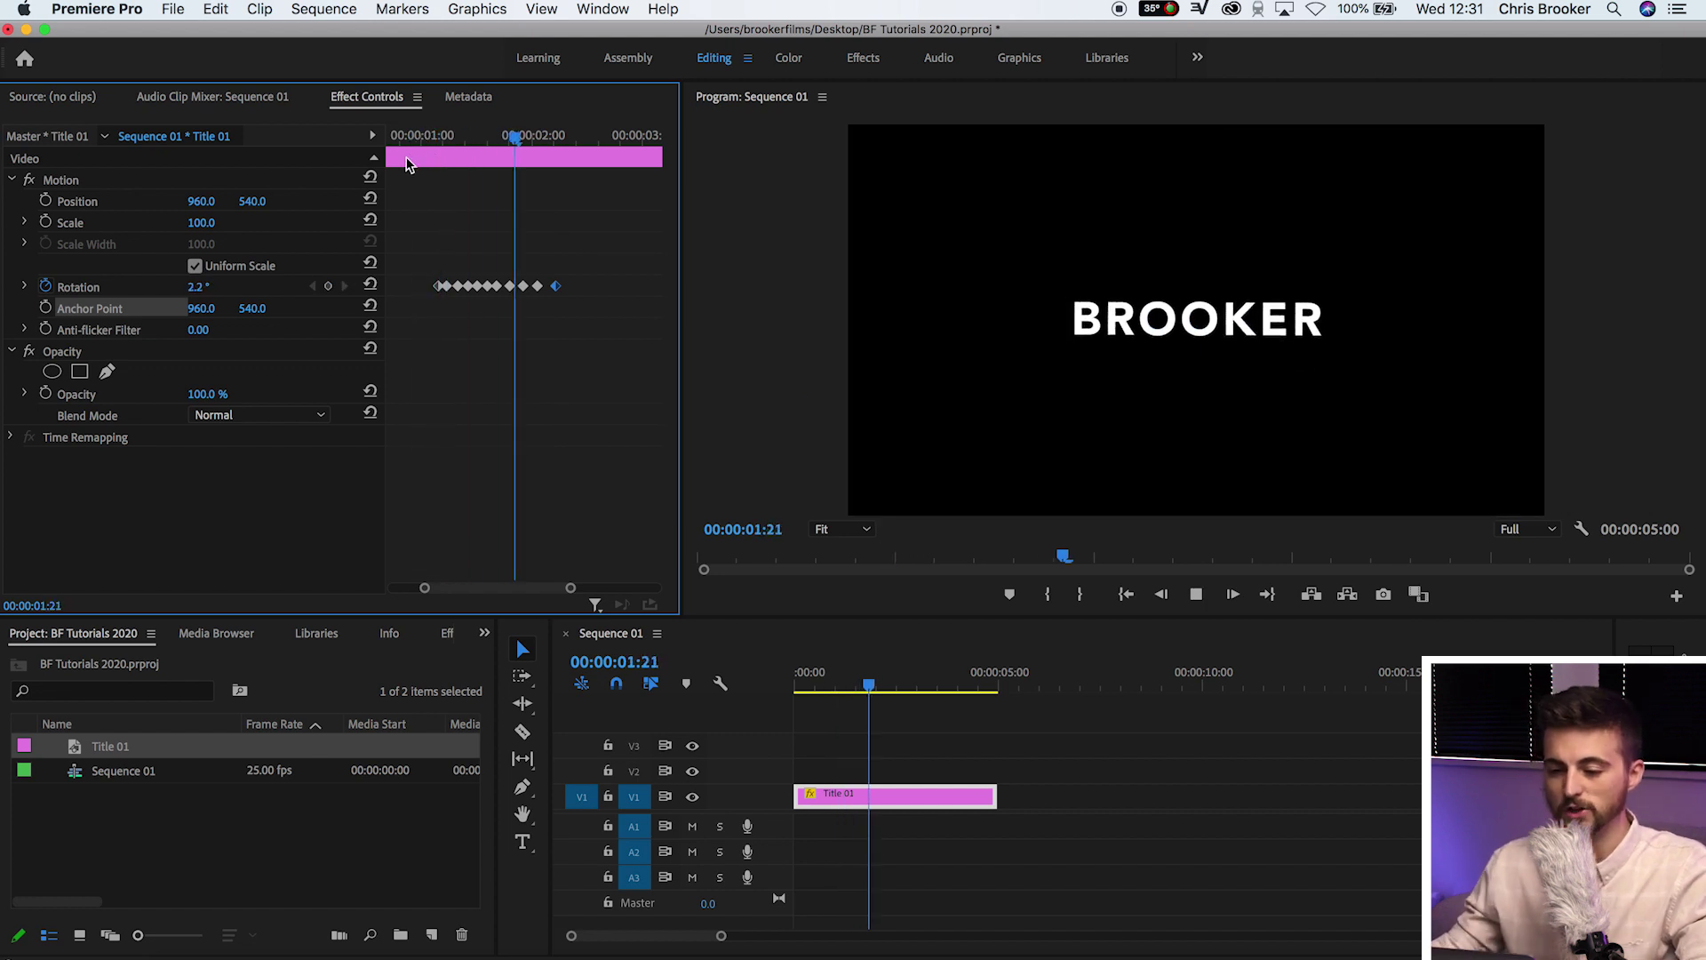
key("space")
left_click(410, 133)
key("space")
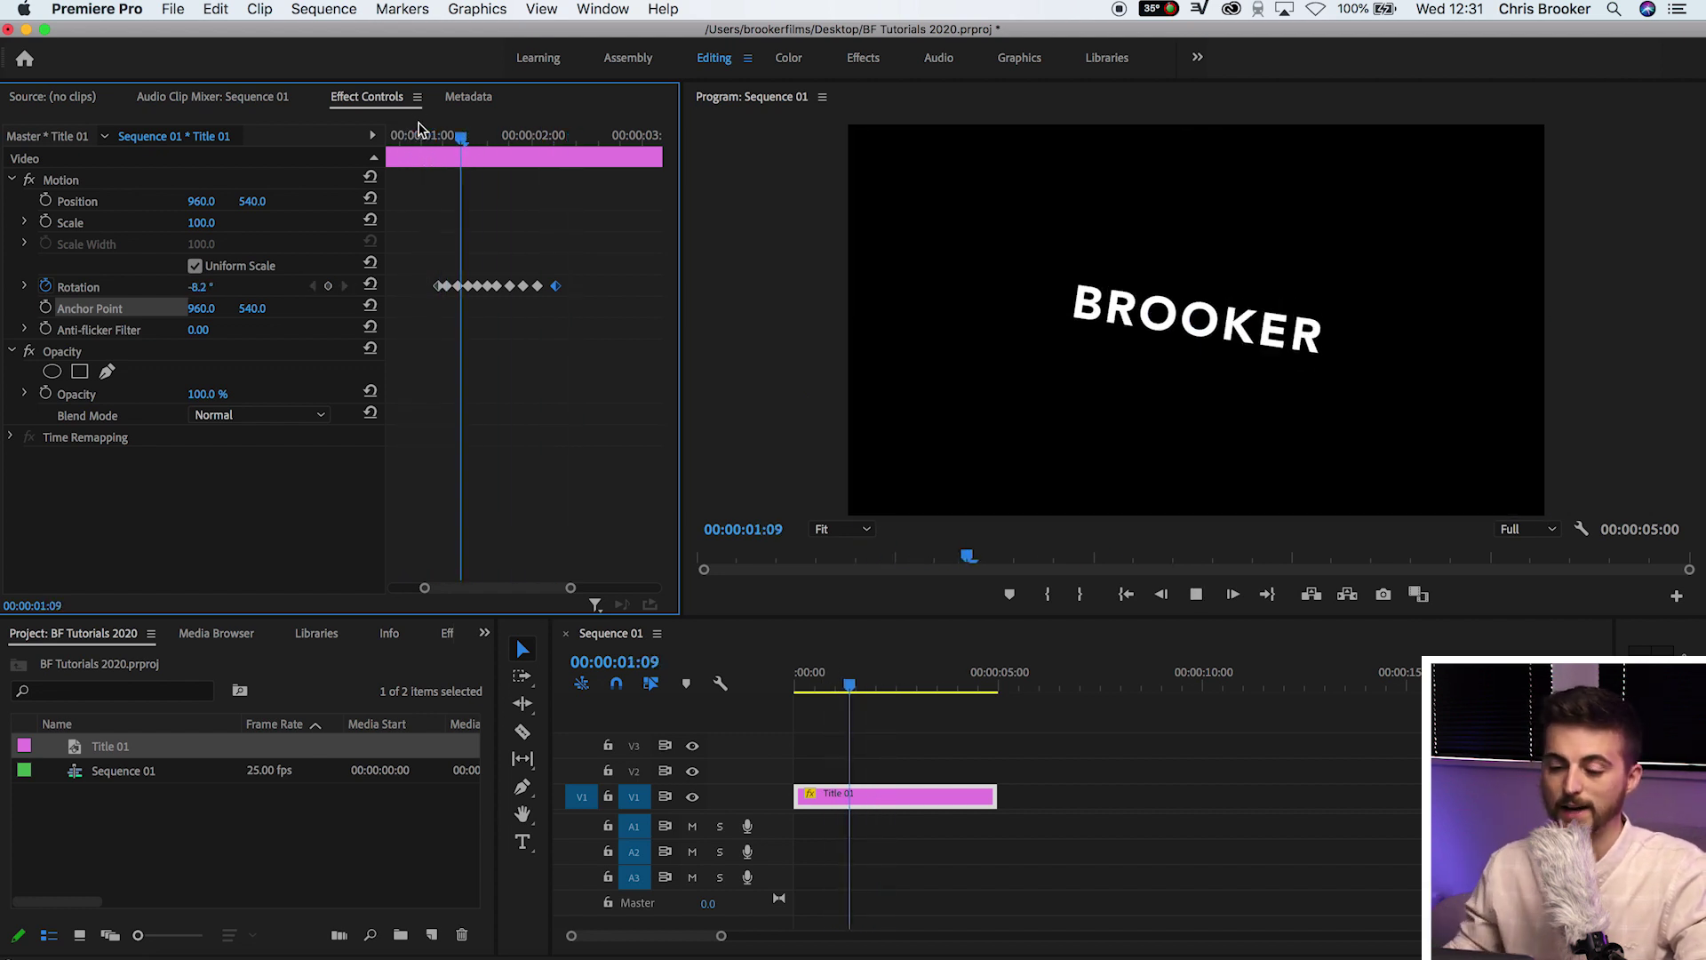
key("space")
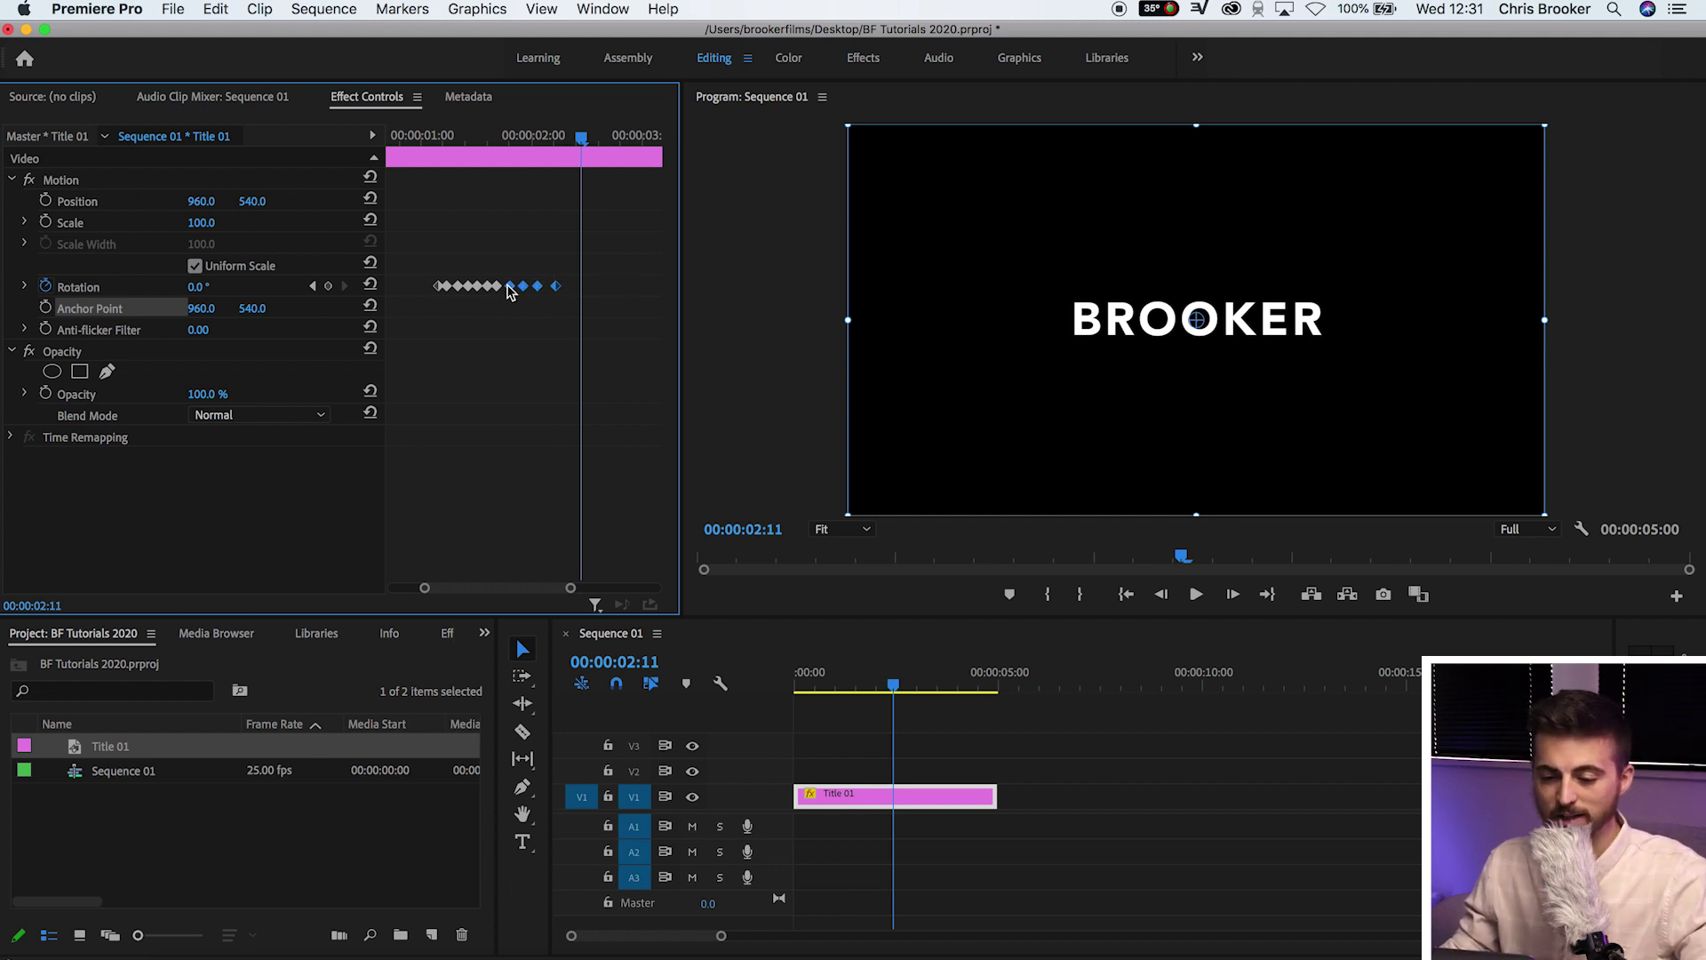
Step: Drag the last four Rotation keyframes later, tapering the shake to about 00:00:03:00, and preview
left_click_drag(509, 291, 615, 276)
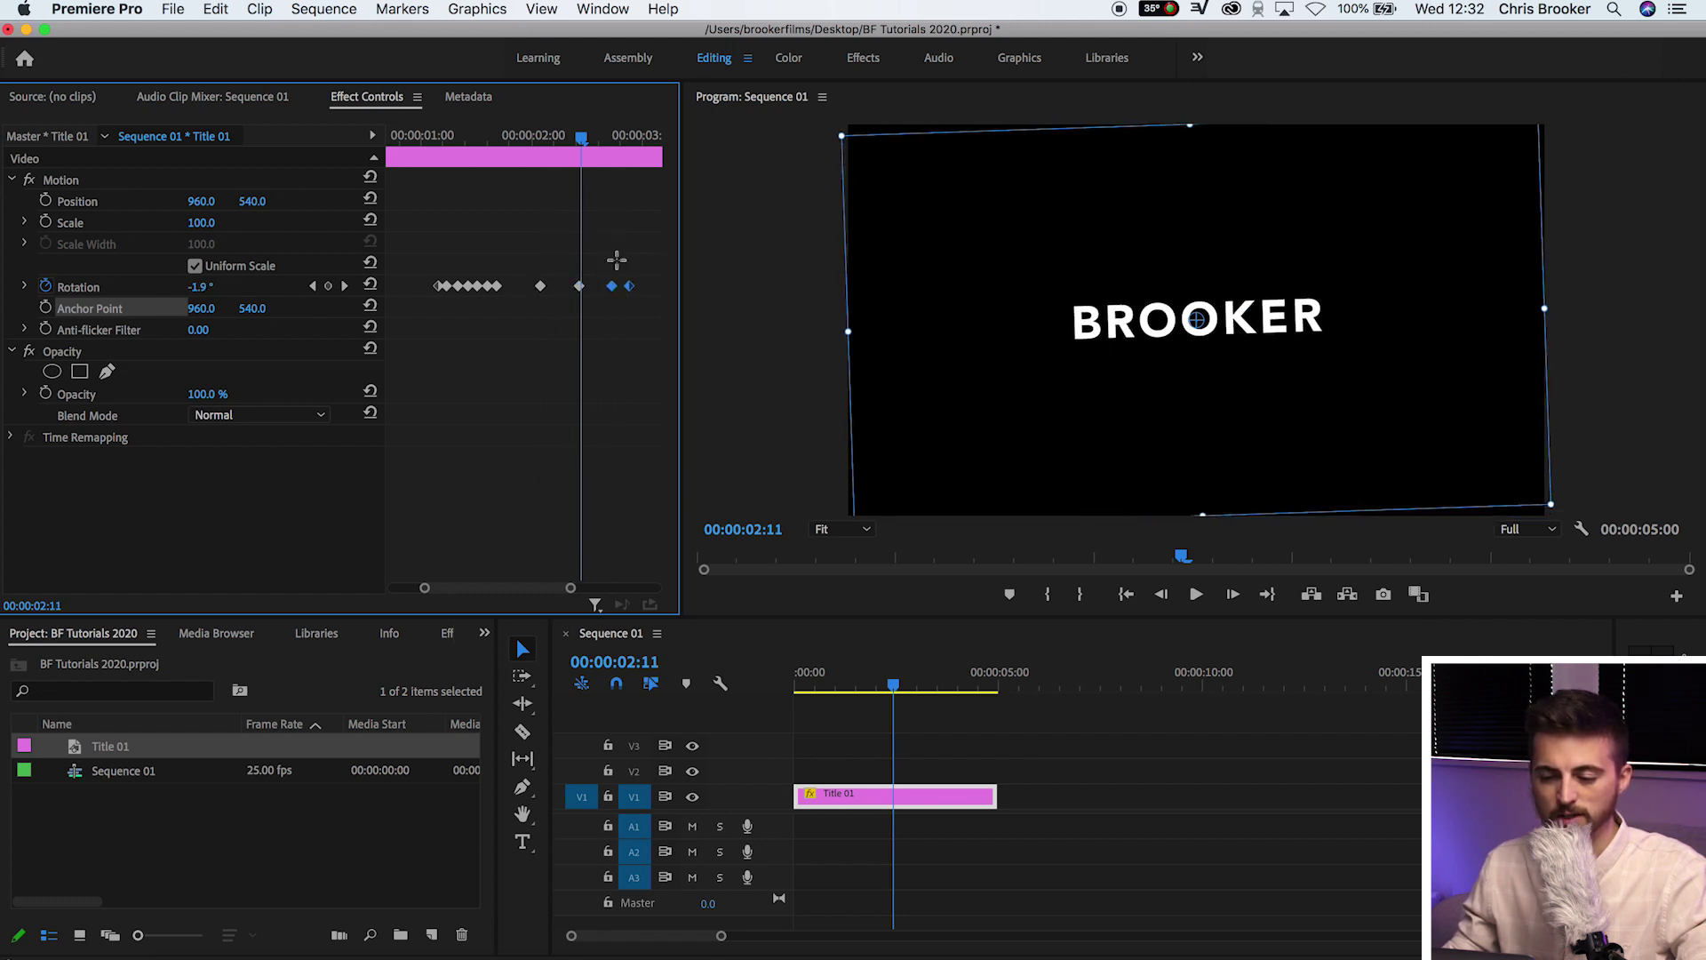
left_click(498, 136)
key("space")
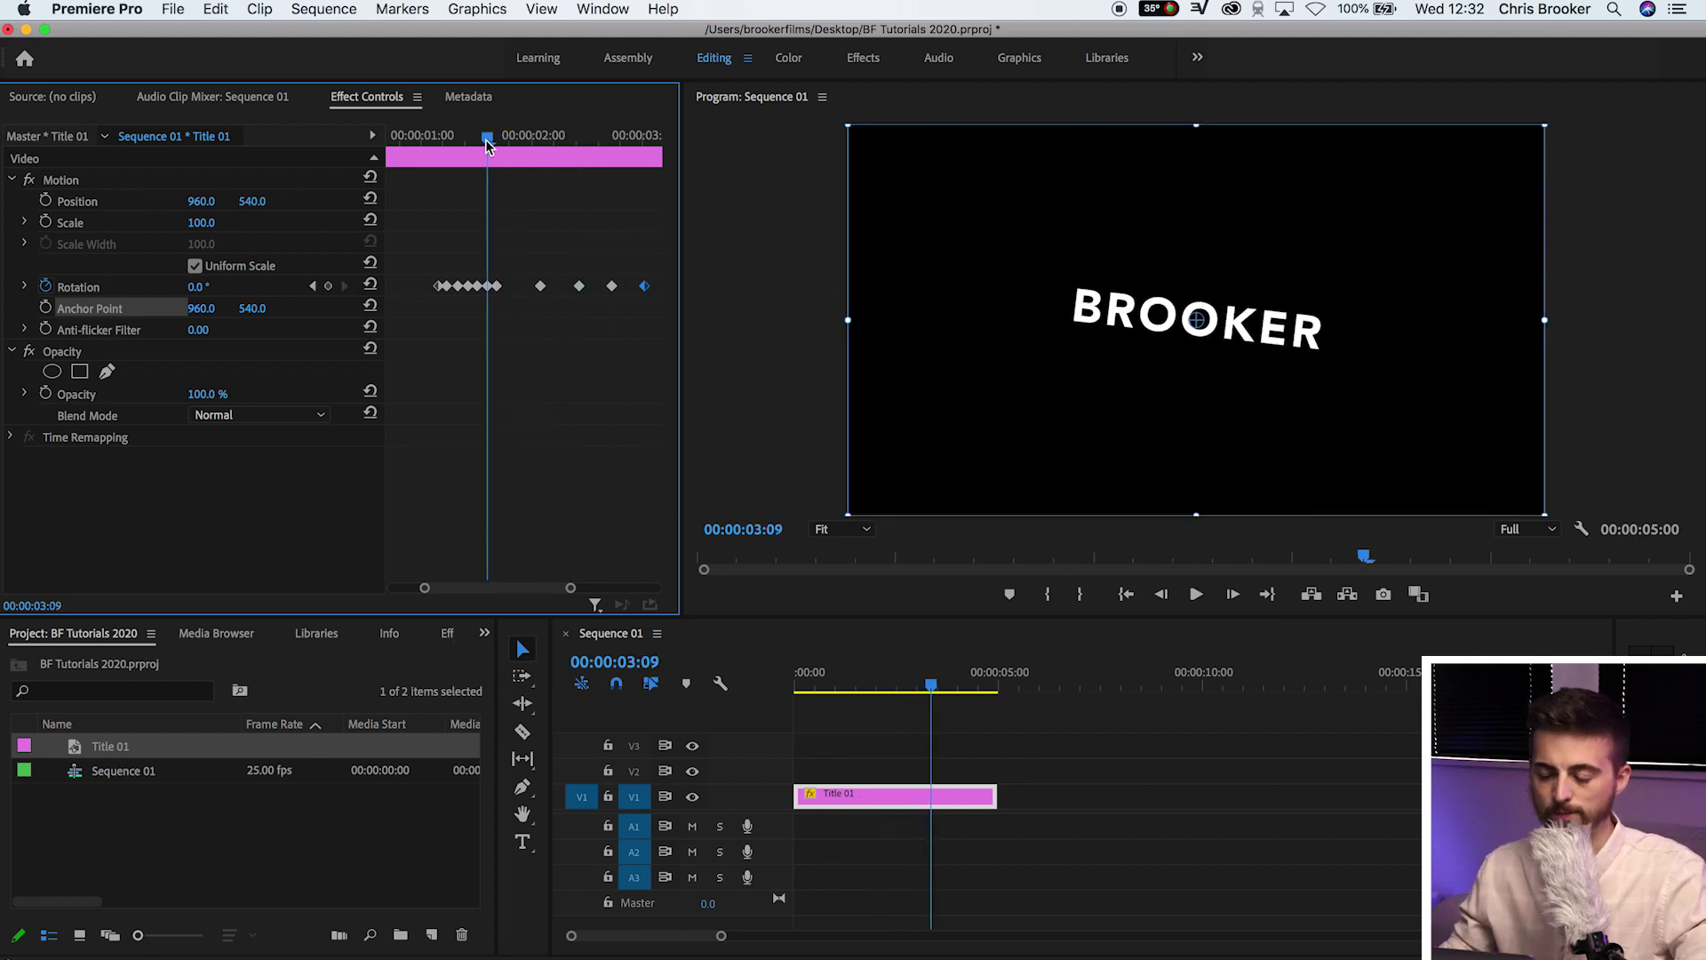
left_click_drag(485, 158, 441, 159)
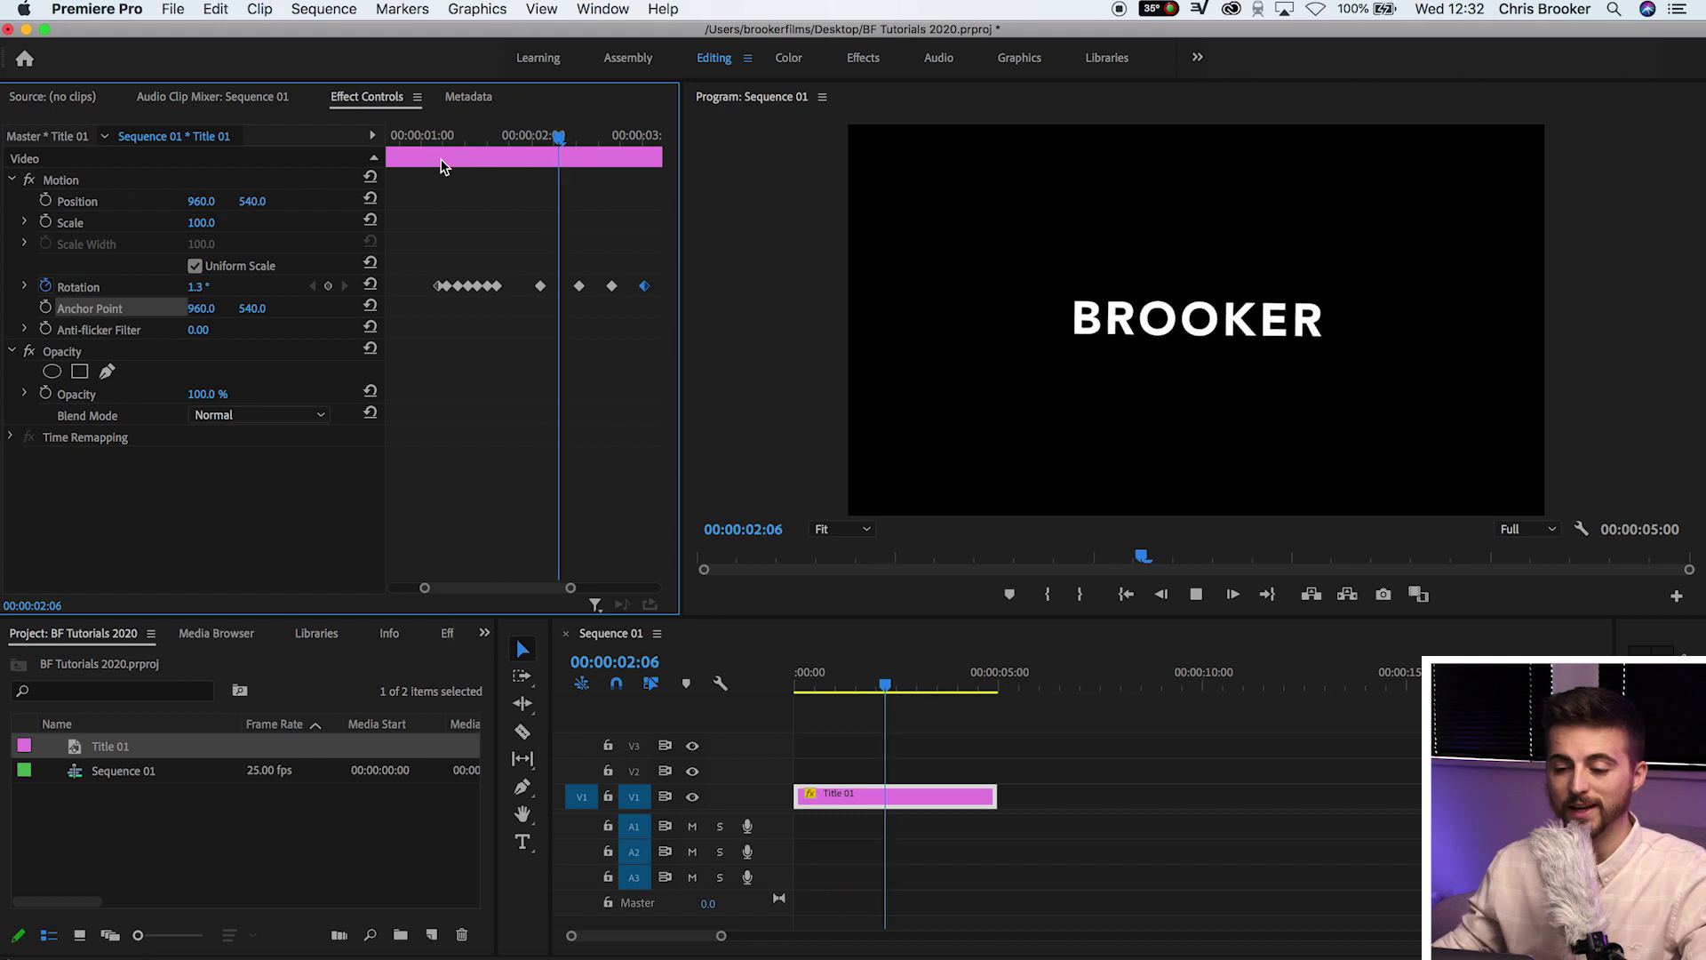
key("space")
left_click(431, 134)
key("space")
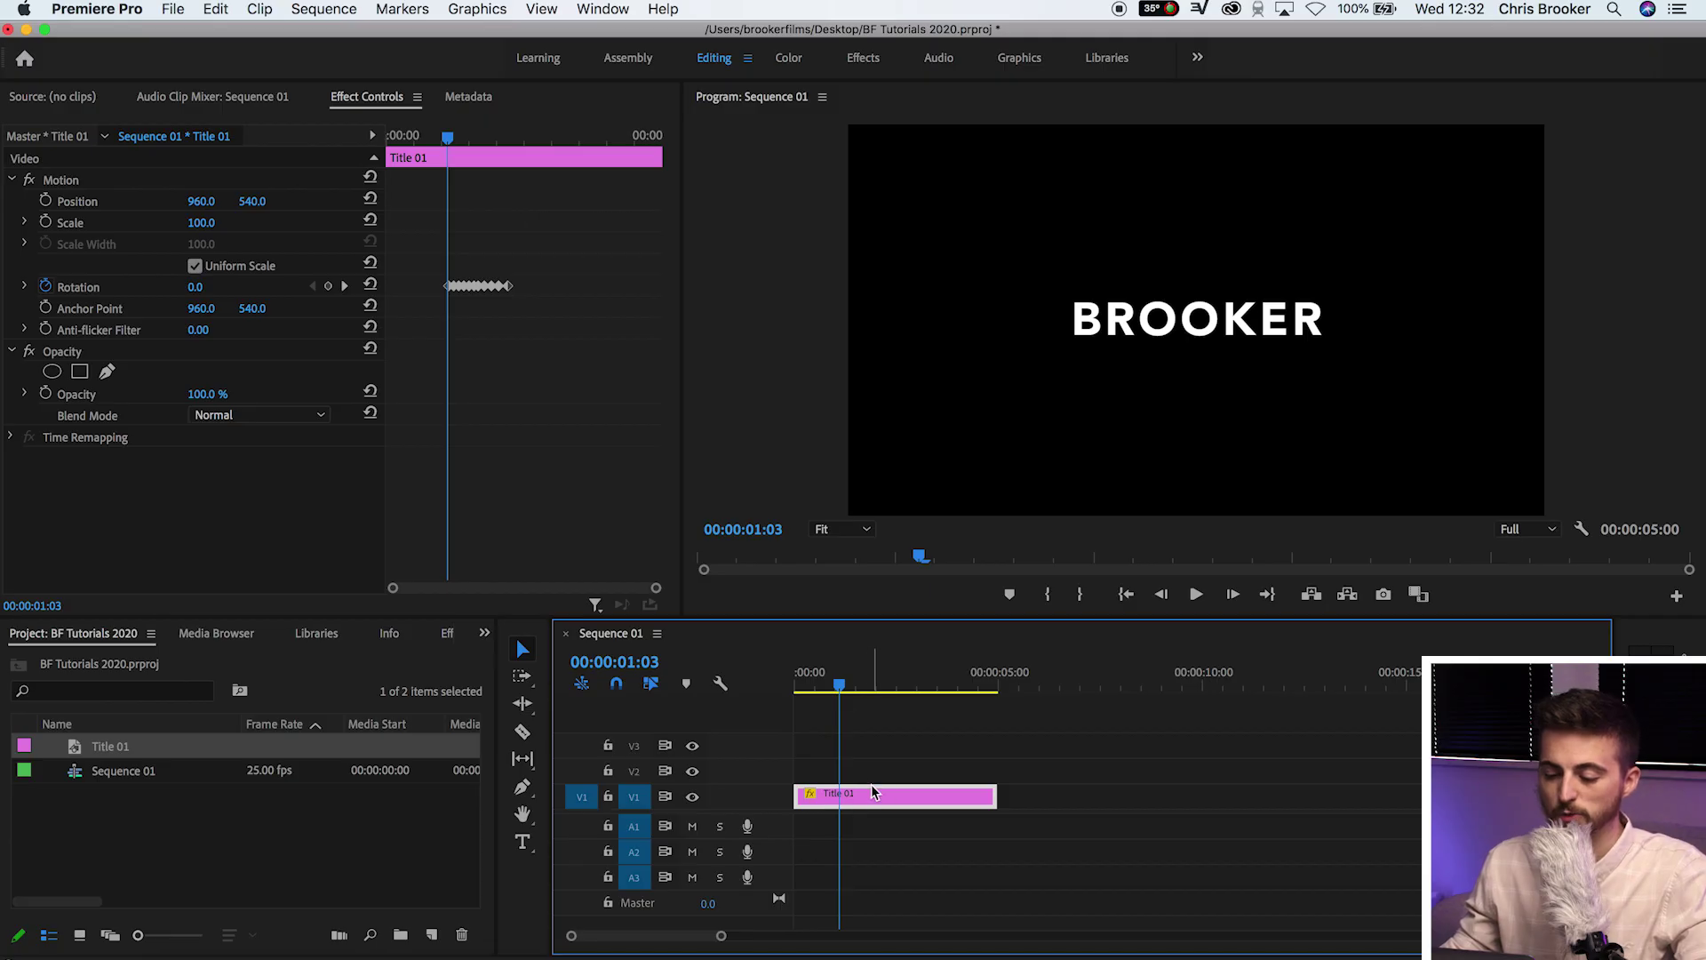
Step: Nest the Title 01 clip into Nested Sequence 01
right_click(891, 798)
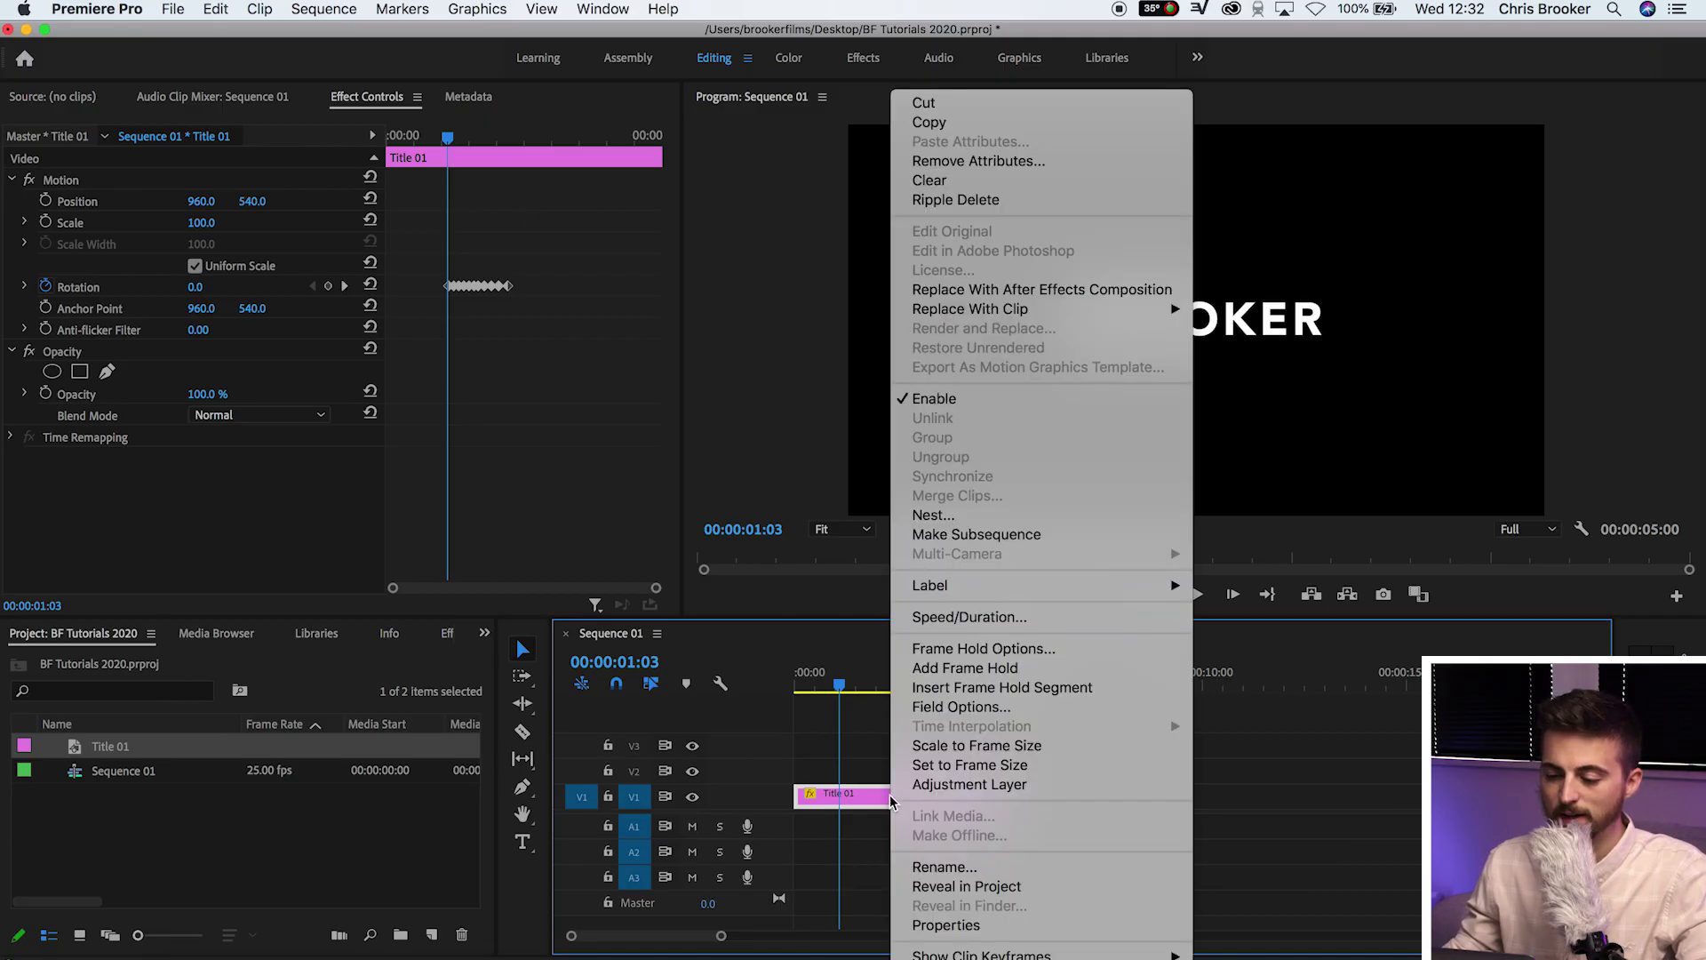
left_click(933, 519)
left_click(933, 527)
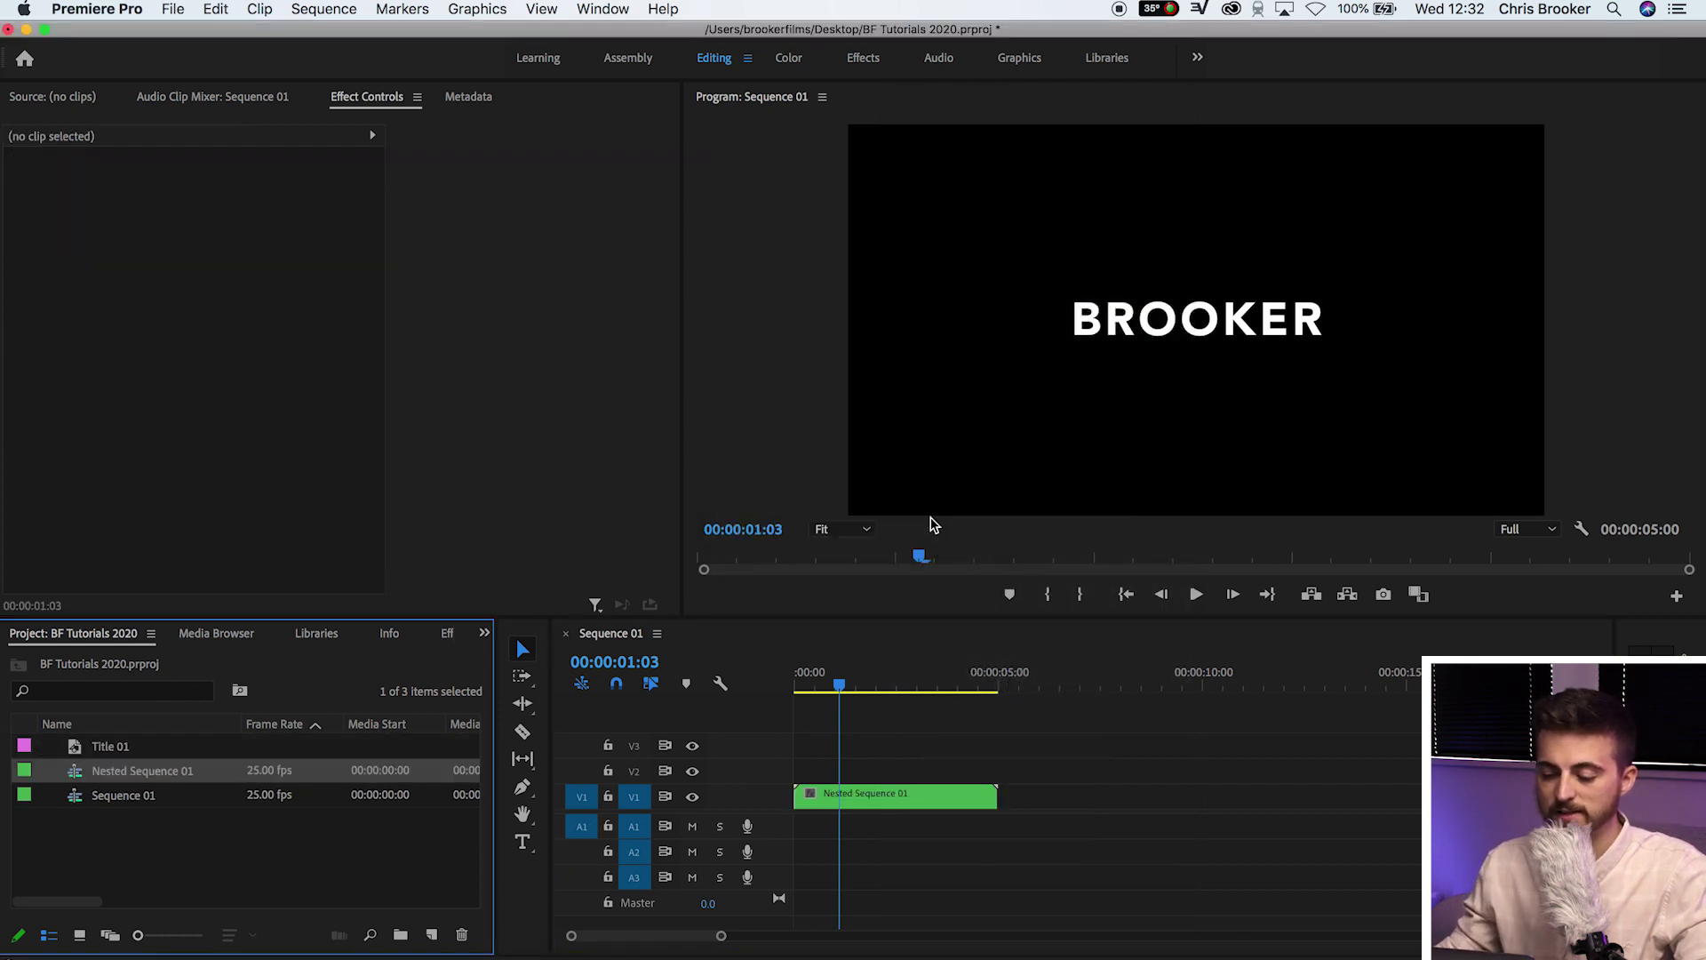
Step: Set the nested clip's speed to 300%
left_click(903, 794)
right_click(898, 797)
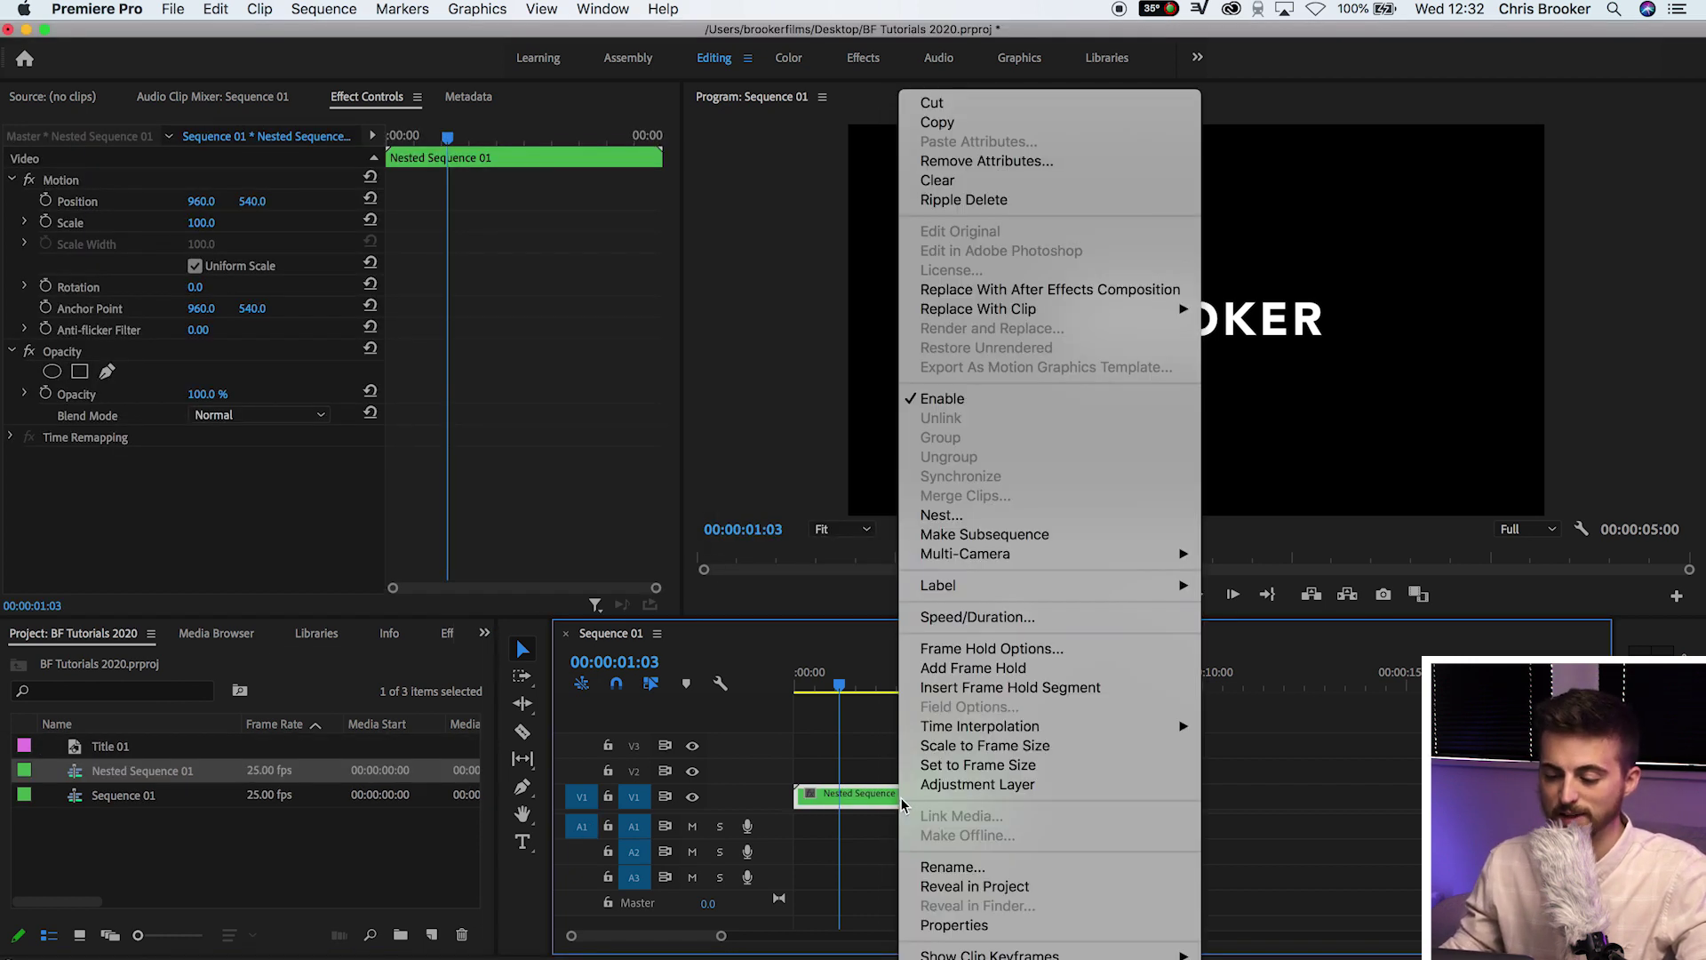
left_click(967, 618)
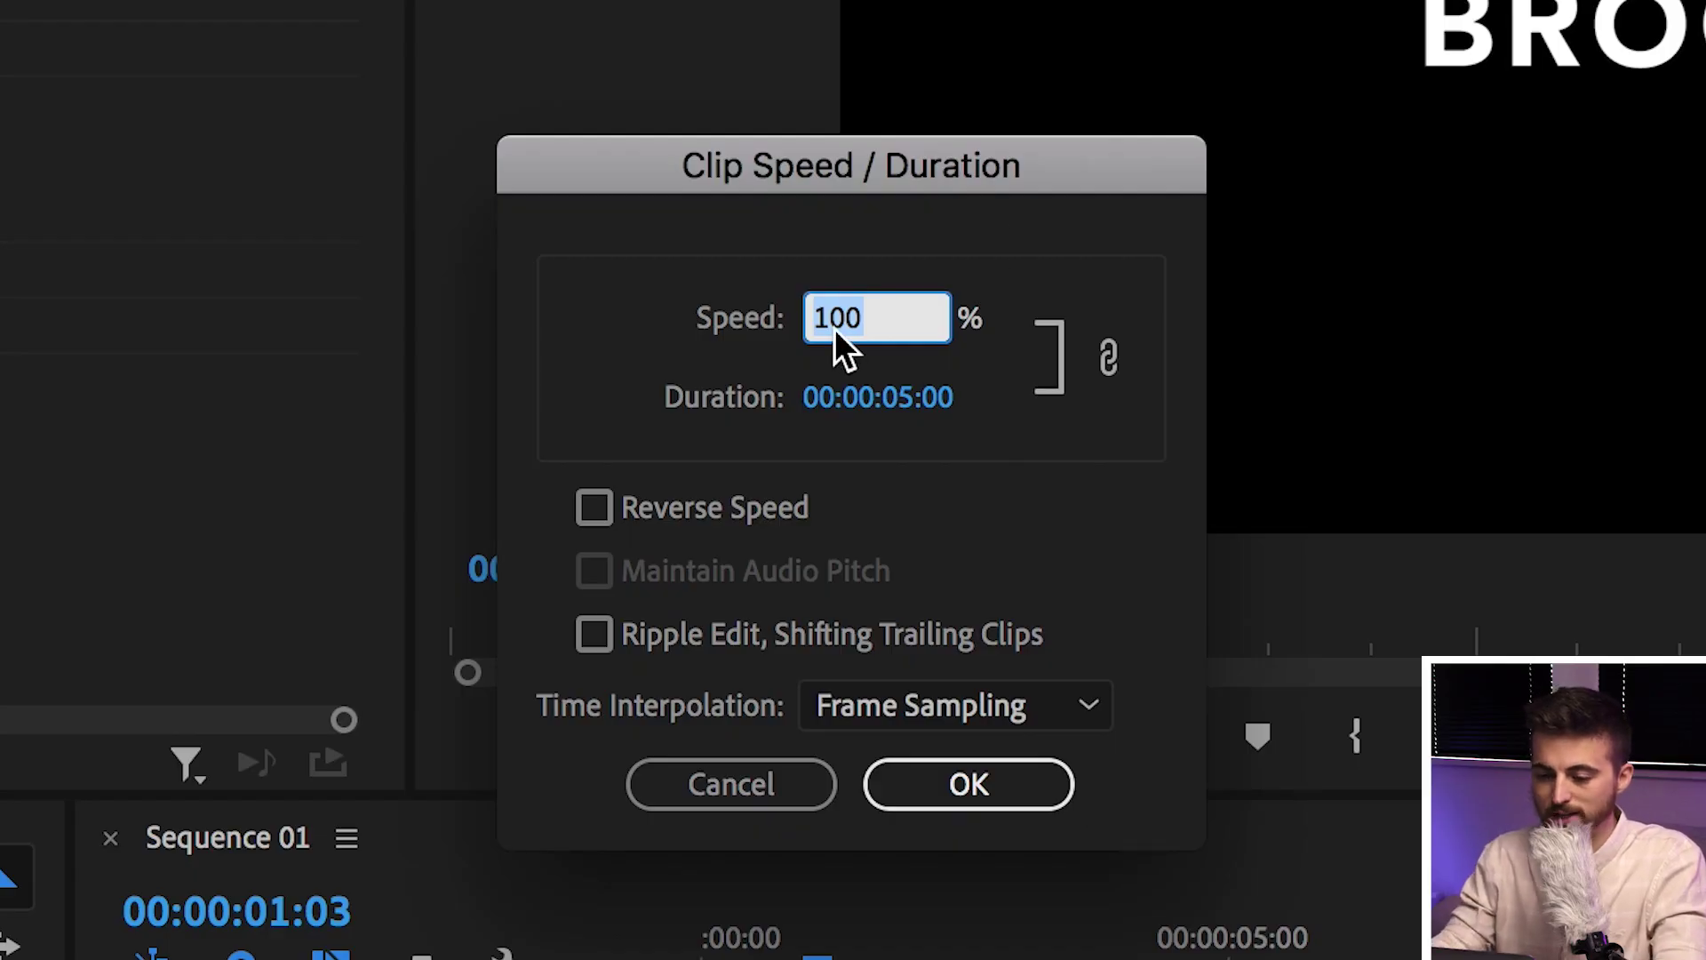
type("300")
key("Return")
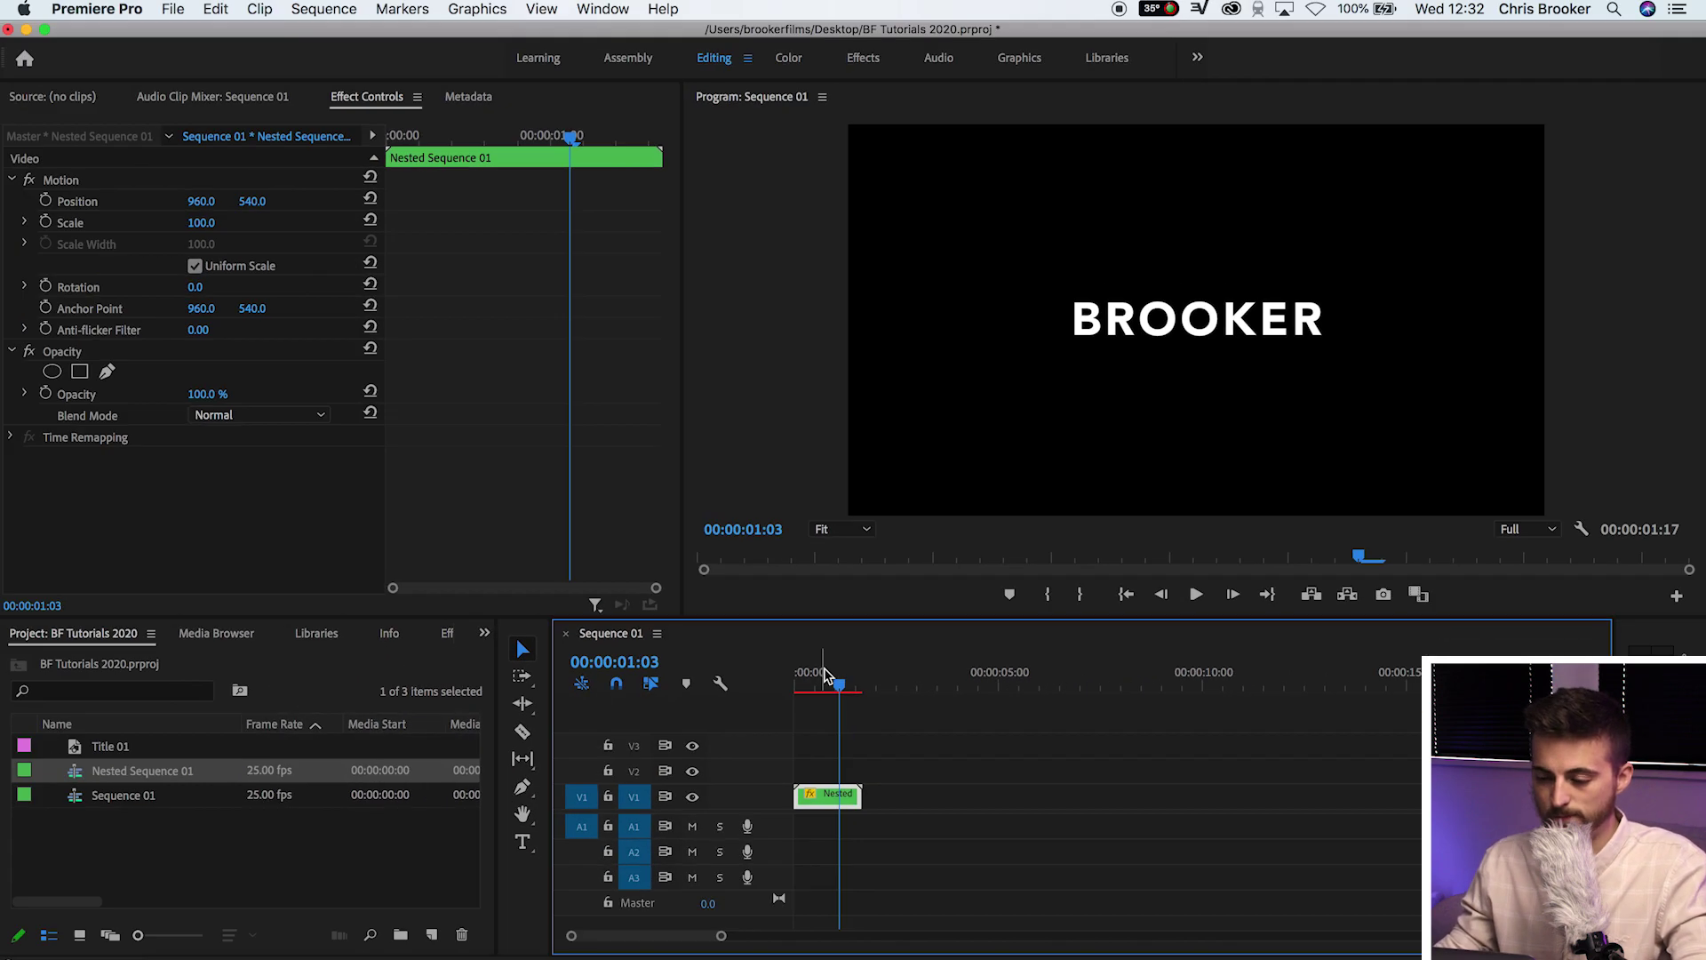
Step: Play the sped-up title twice from the start of the sequence
left_click_drag(833, 753, 775, 752)
left_click(802, 691)
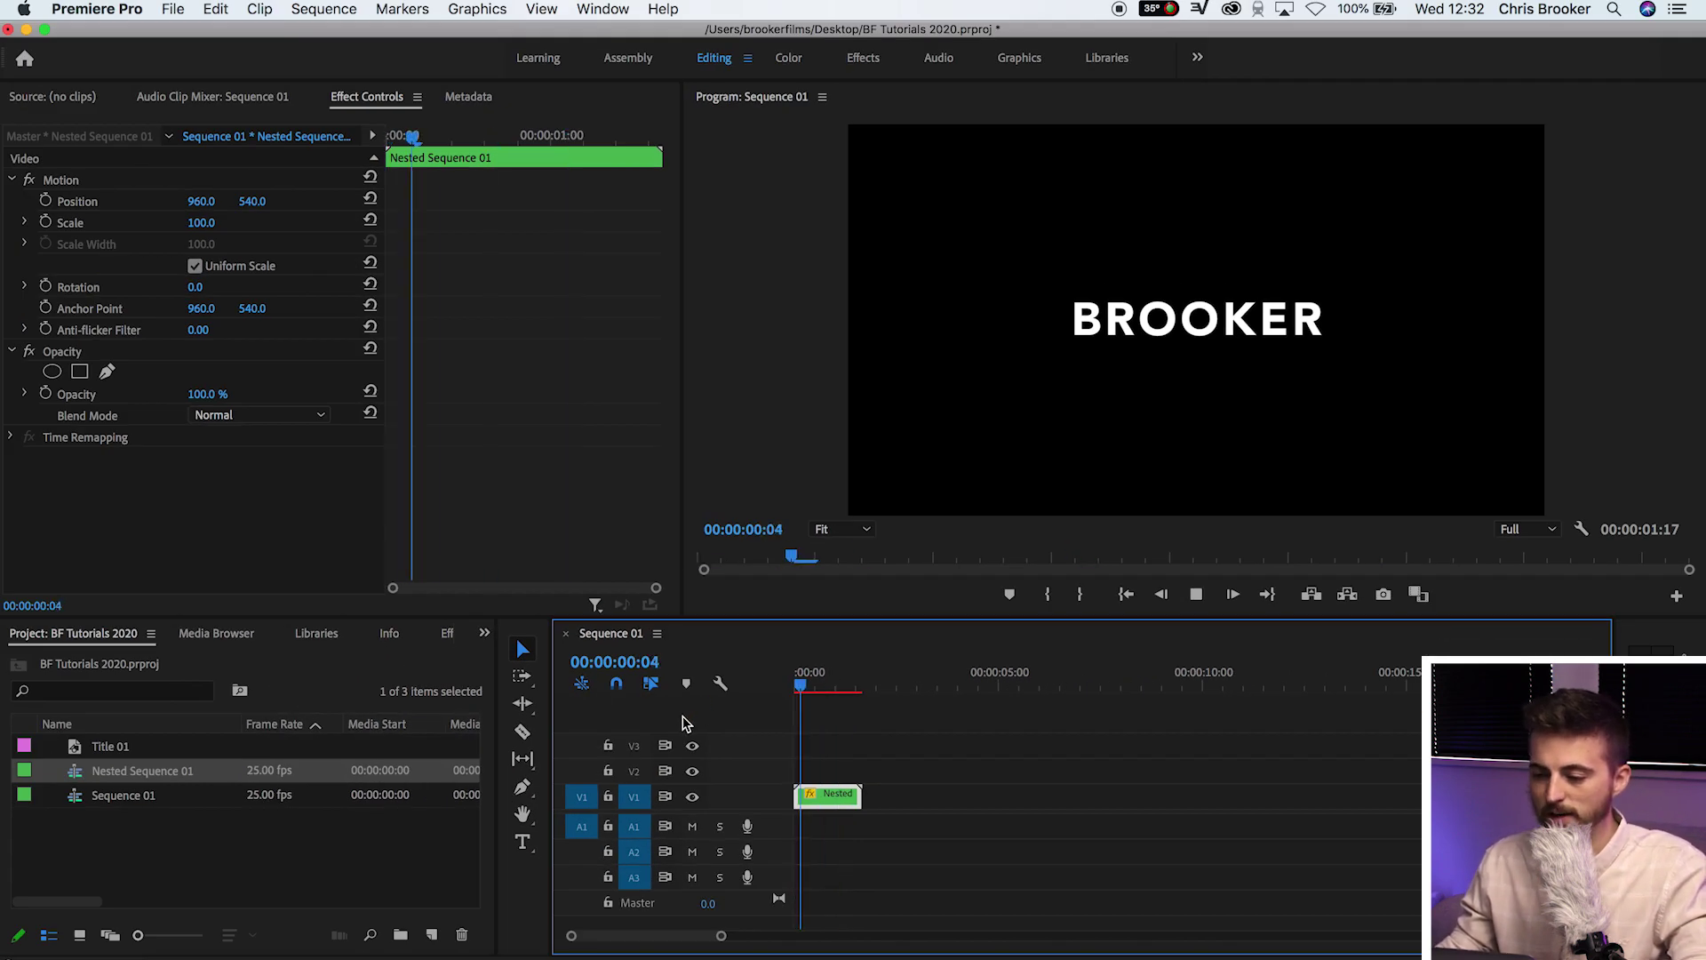
key("space")
left_click(802, 692)
key("space")
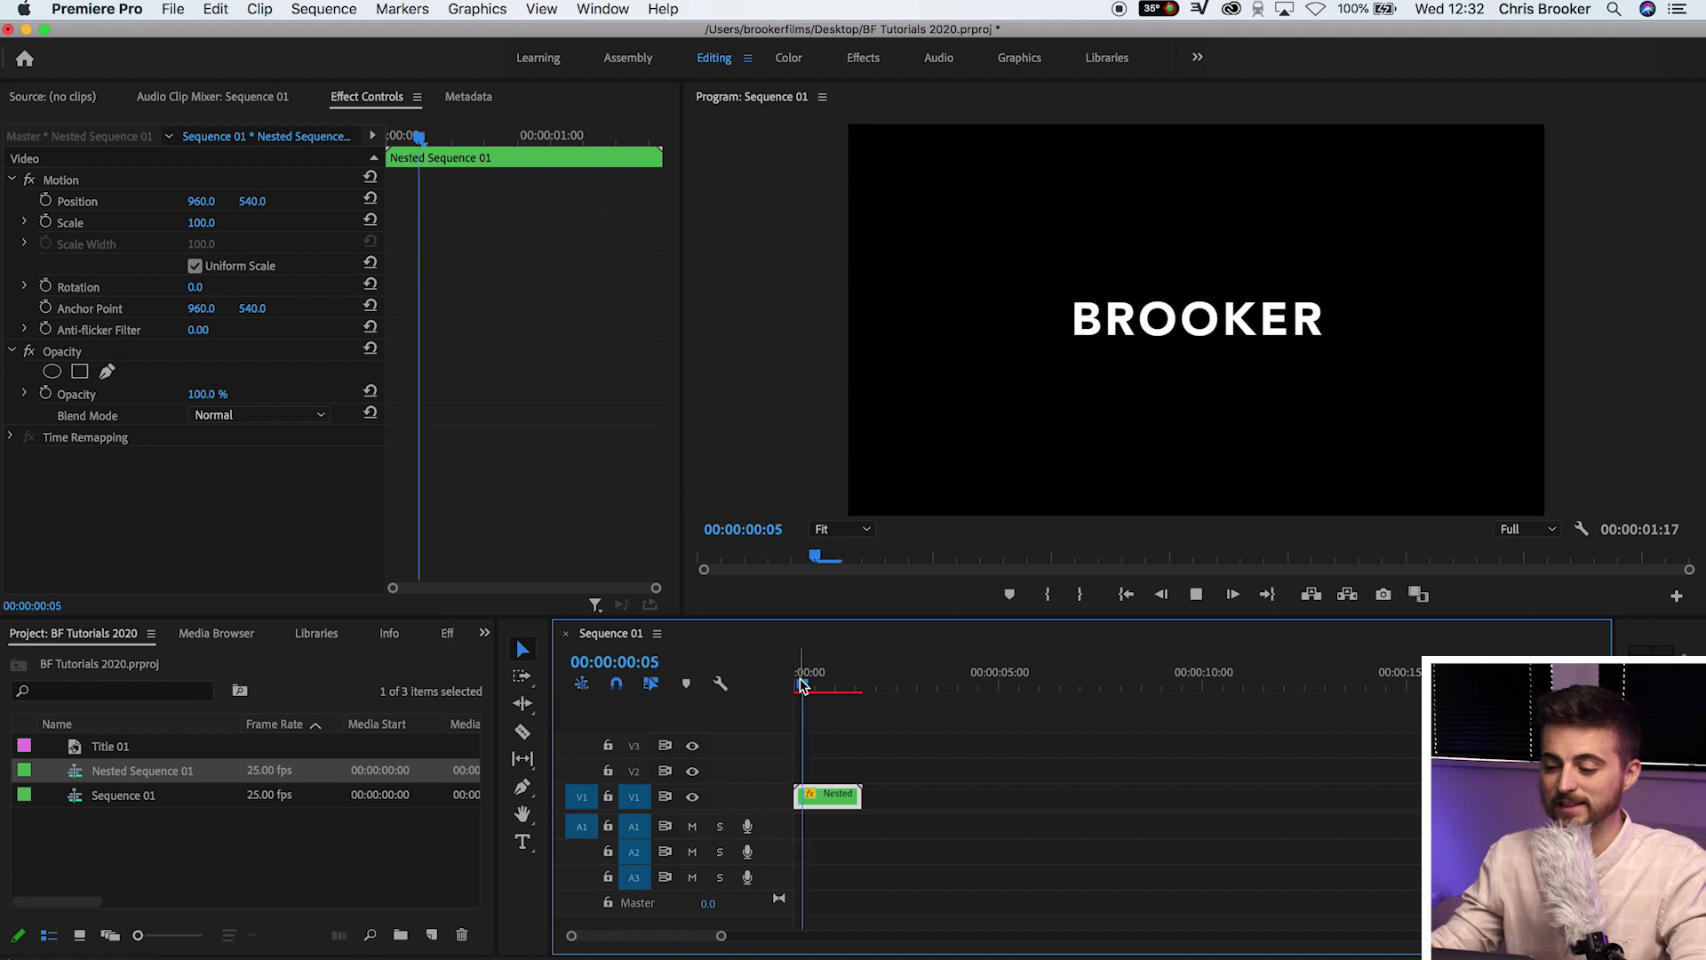